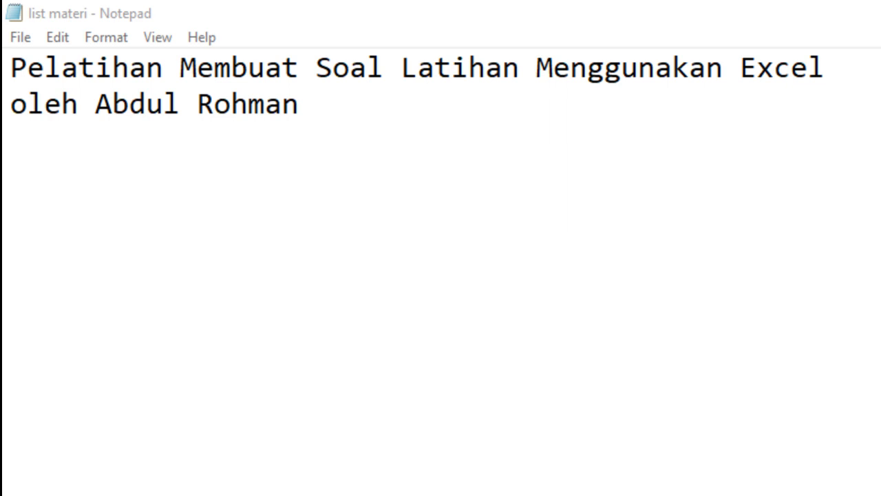
Step: Highlight "Membuat Soal Latihan" and then "Excel" in the title line of the notes
{"action": "left_click_drag", "start_coordinate": [184, 69], "coordinate": [518, 67]}
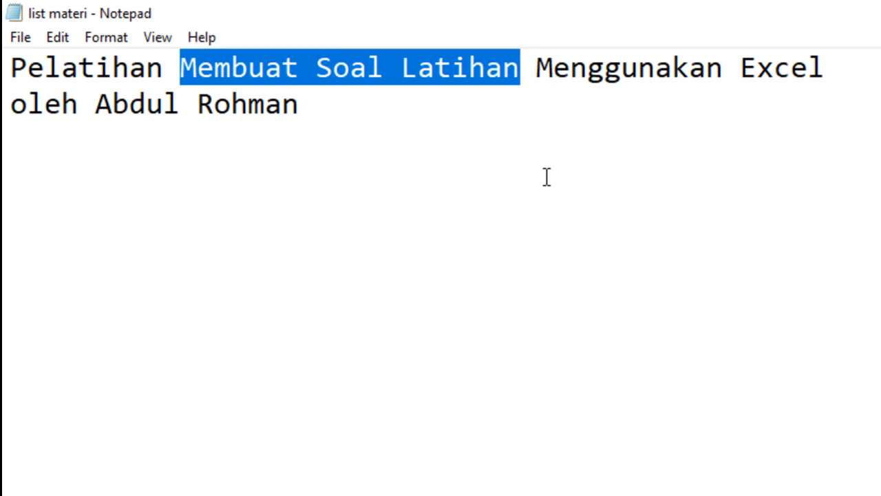
{"action": "left_click_drag", "start_coordinate": [743, 69], "coordinate": [834, 69]}
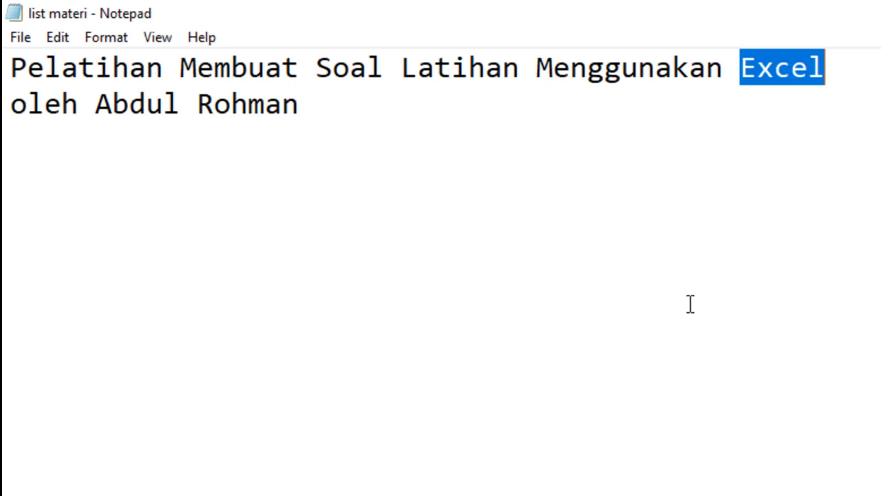
Step: Delete the extra blank lines between the title block and the numbered topic list in the notes
{"action": "left_click", "coordinate": [20, 167]}
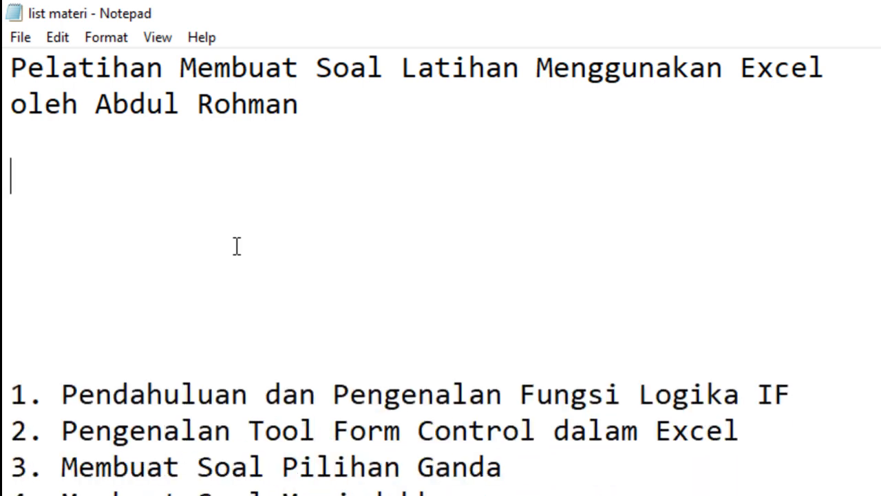
{"action": "key", "text": "Delete"}
{"action": "key", "text": "Delete"}
{"action": "key", "text": "Delete"}
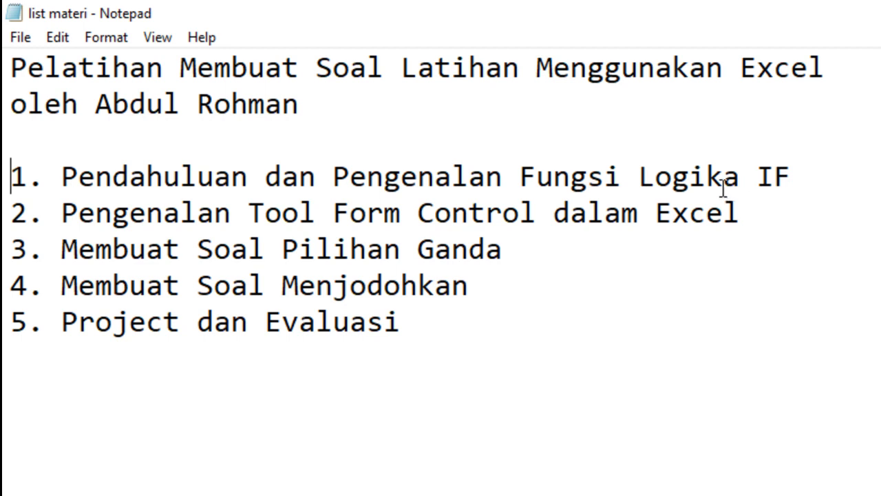
Step: Highlight "Fungsi Logika IF" in topic 1 and "Form Control" in topic 2 of the list
{"action": "left_click", "coordinate": [521, 178]}
{"action": "left_click_drag", "start_coordinate": [522, 178], "coordinate": [792, 181]}
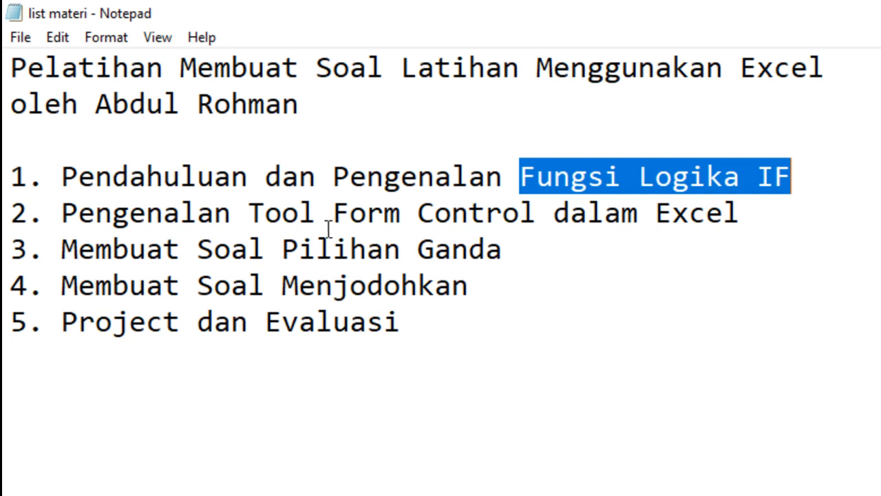
{"action": "left_click_drag", "start_coordinate": [340, 212], "coordinate": [535, 209]}
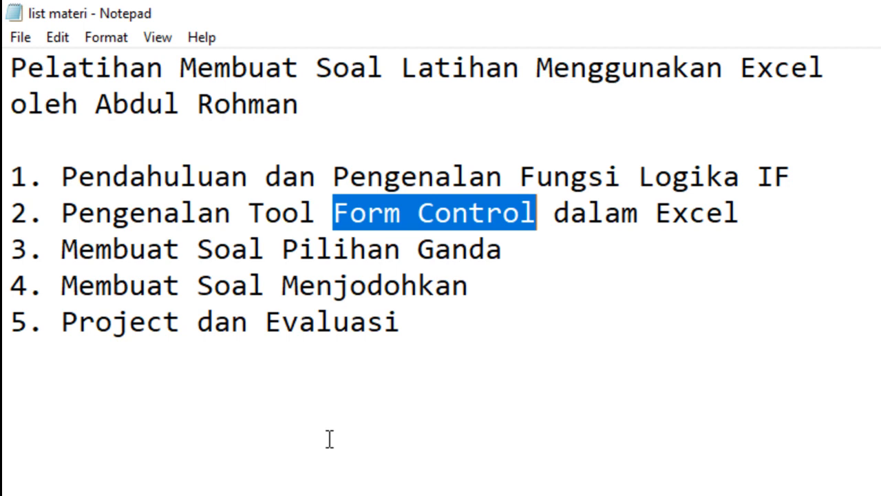
Step: Switch to the blank Book1 workbook in Excel
{"action": "left_click", "coordinate": [272, 487]}
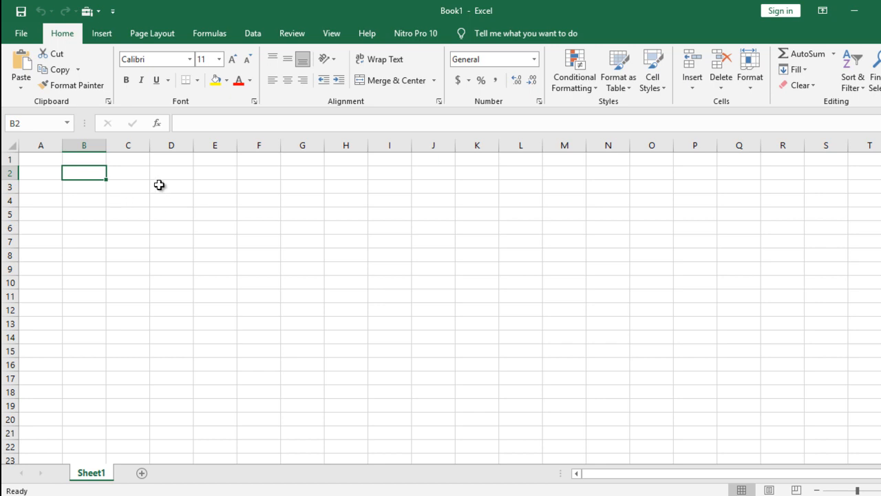
{"action": "left_click", "coordinate": [90, 187]}
{"action": "left_click", "coordinate": [134, 188]}
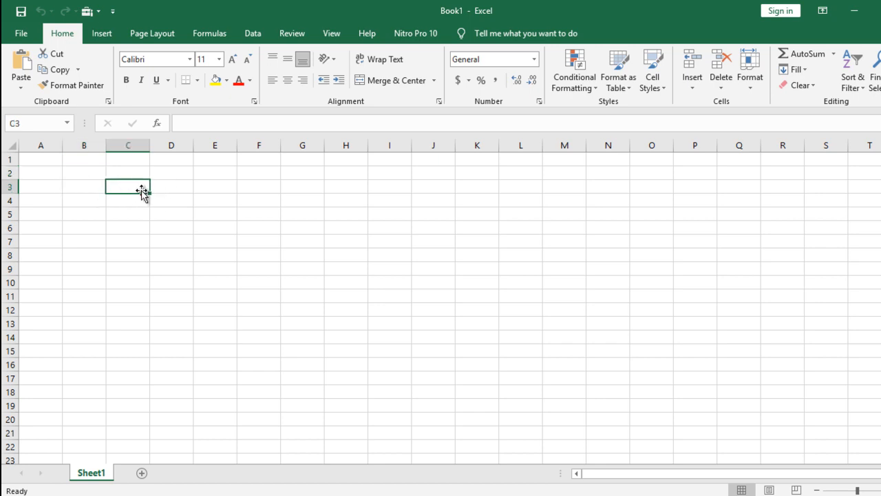
{"action": "left_click", "coordinate": [203, 186]}
{"action": "left_click", "coordinate": [87, 173]}
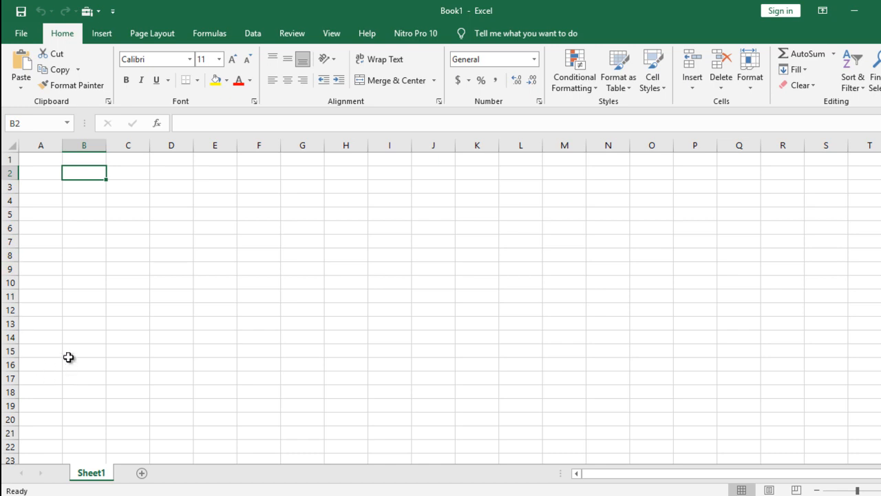
{"action": "left_click", "coordinate": [85, 184]}
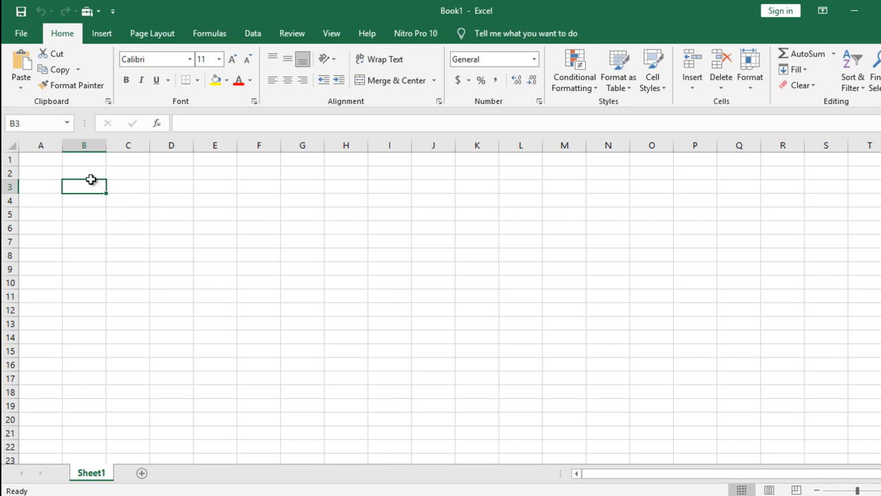
{"action": "left_click", "coordinate": [200, 197]}
{"action": "left_click", "coordinate": [137, 240]}
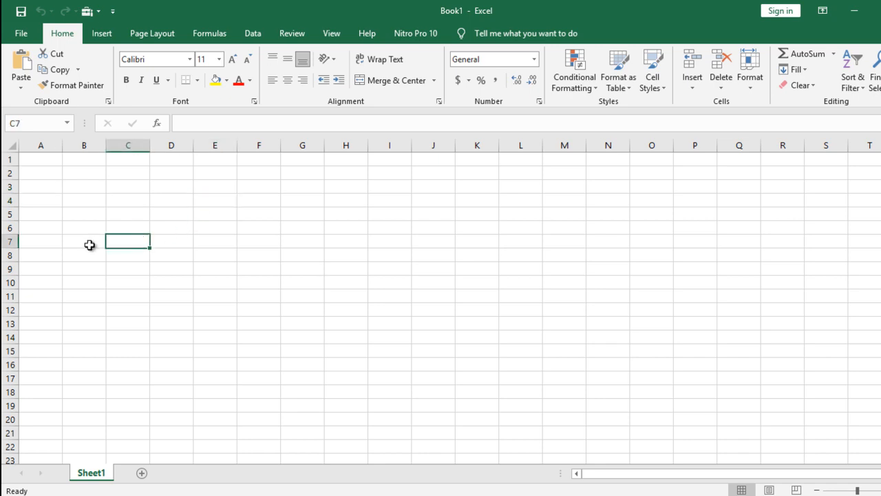
{"action": "left_click", "coordinate": [86, 245]}
{"action": "left_click", "coordinate": [128, 228]}
{"action": "left_click", "coordinate": [173, 232]}
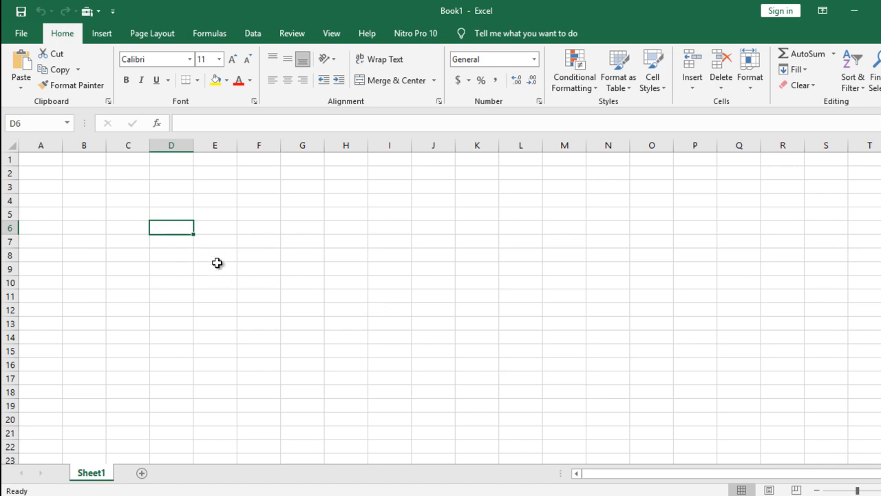
Step: Enter the heading "FUNGSI IF" in cell B2 and the first item "1. IF DENGAN SYARAT DATA TIPE NUMERIK" in cell B4
{"action": "left_click", "coordinate": [83, 177]}
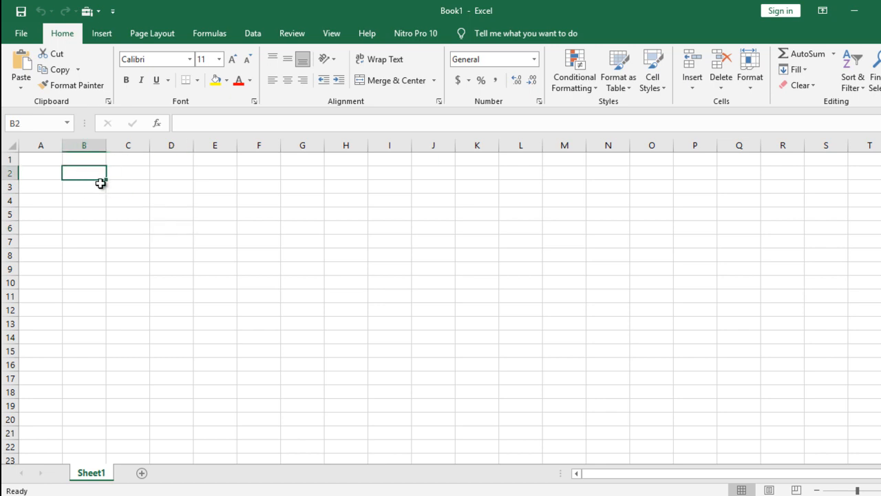
{"action": "type", "text": "FUNGSI IF"}
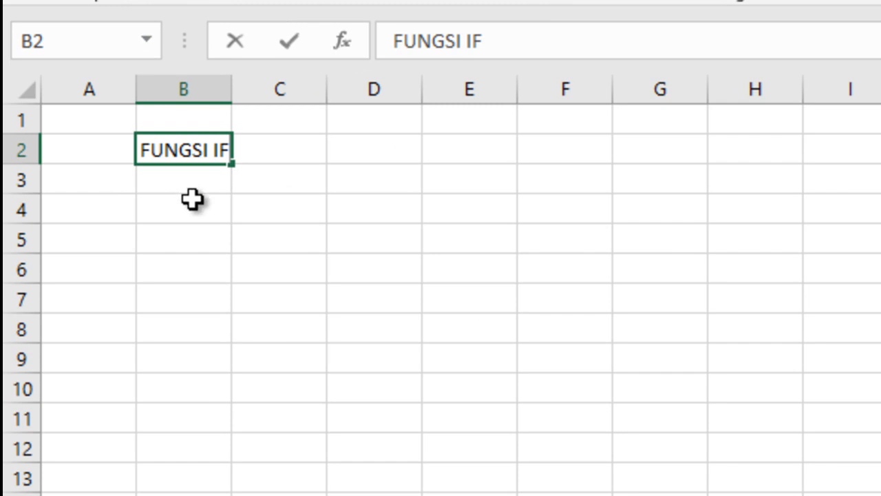
{"action": "left_click", "coordinate": [187, 200]}
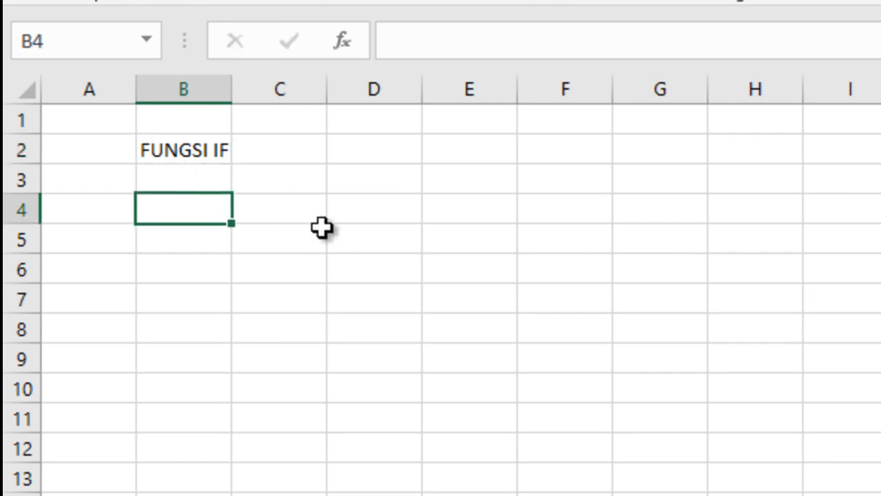
{"action": "type", "text": "1."}
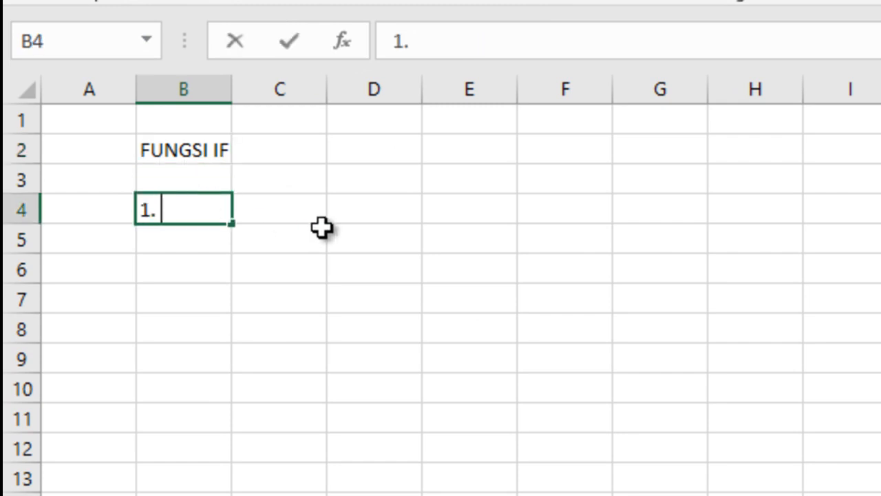
{"action": "type", "text": " IF"}
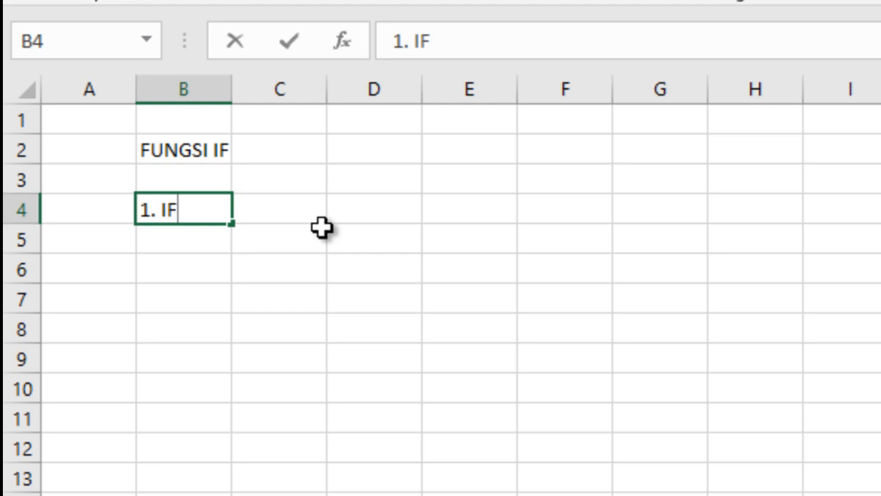
{"action": "type", "text": " DE"}
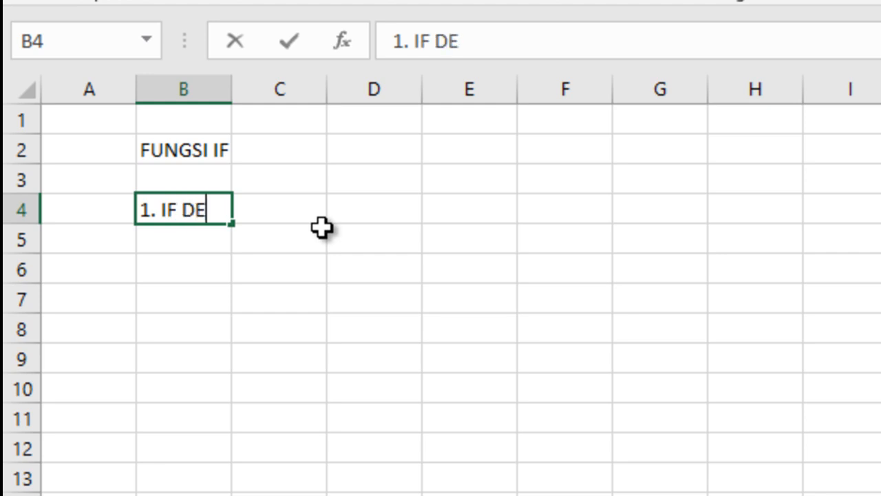
{"action": "type", "text": "NGAN SYARAT"}
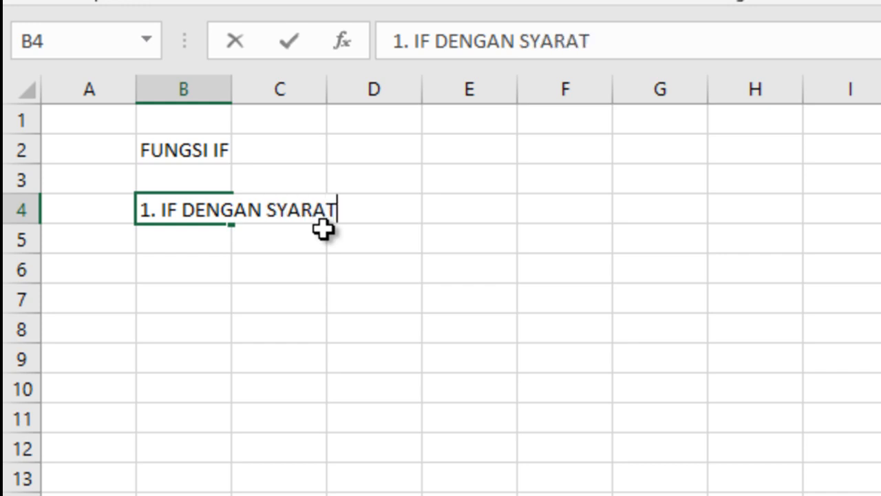
{"action": "type", "text": " DATA"}
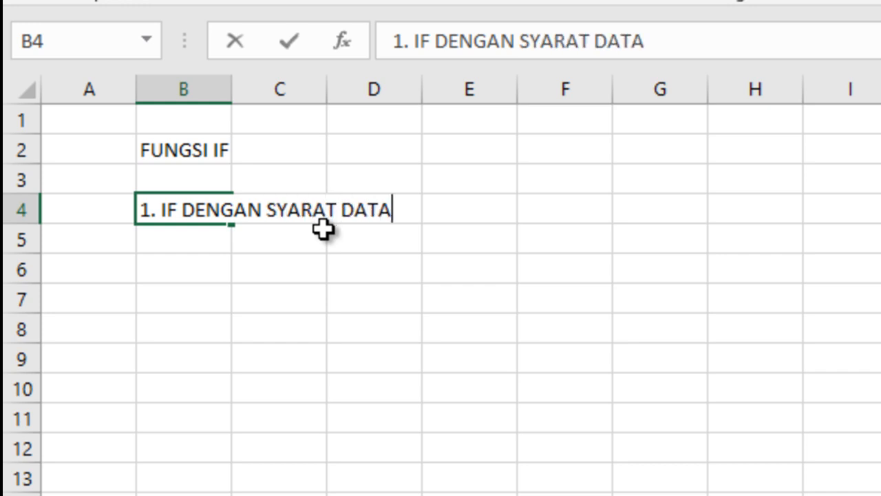
{"action": "type", "text": " TIPE NUM"}
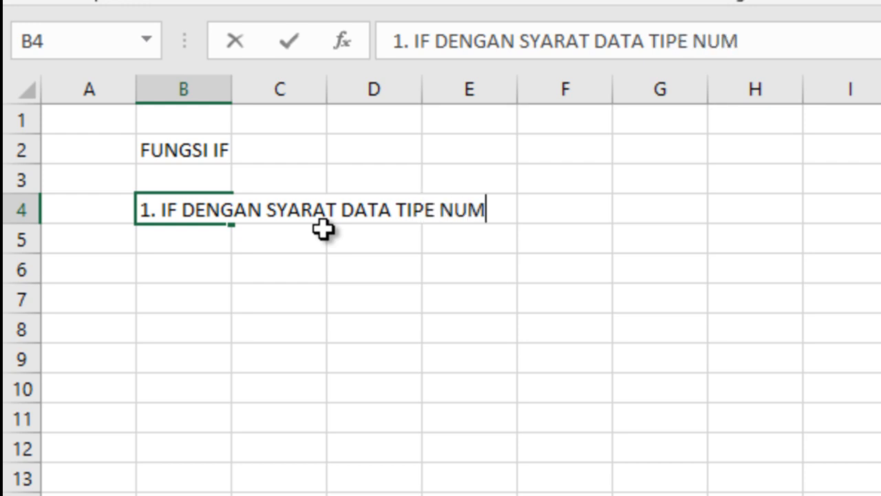
{"action": "type", "text": "ERIK"}
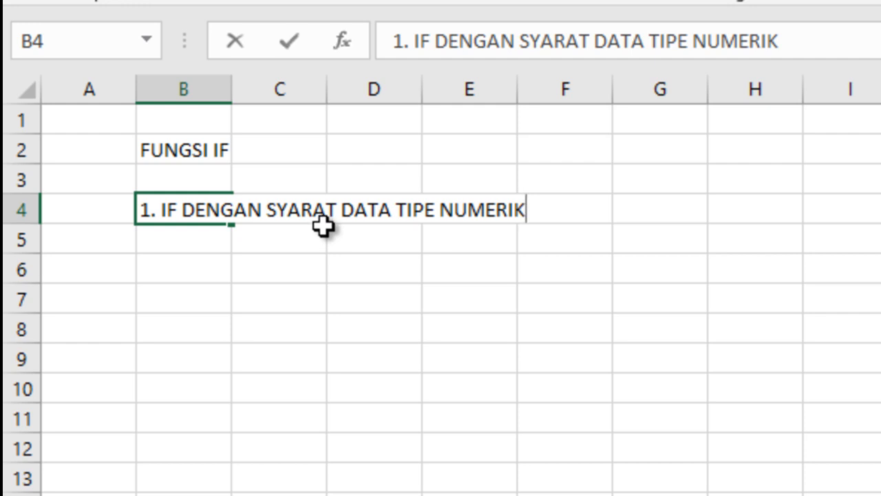
Step: Enter the second list item "2. IF DENGAN SYARAT DATA TIPE TEKS" in cell B5
{"action": "left_click", "coordinate": [164, 238]}
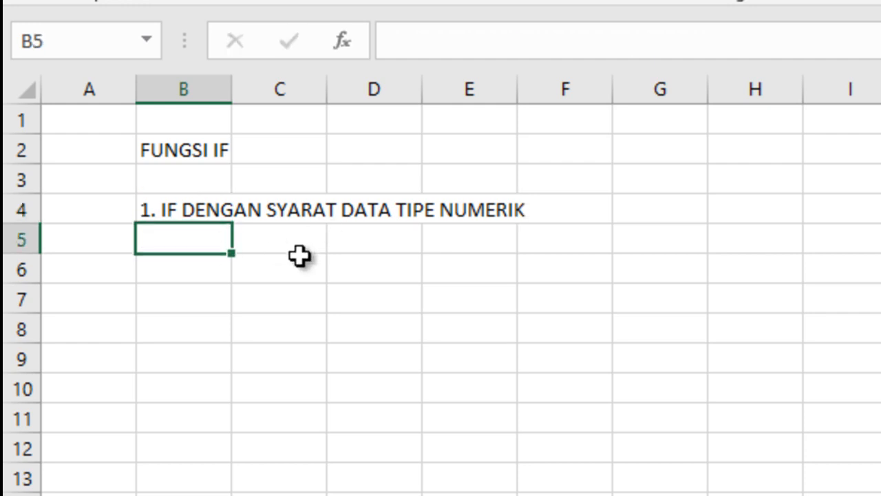
{"action": "type", "text": "2. "}
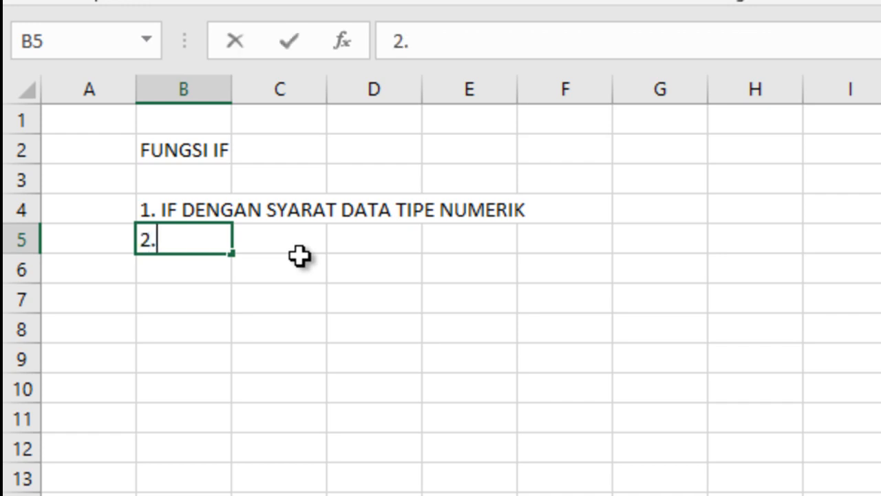
{"action": "type", "text": "IF "}
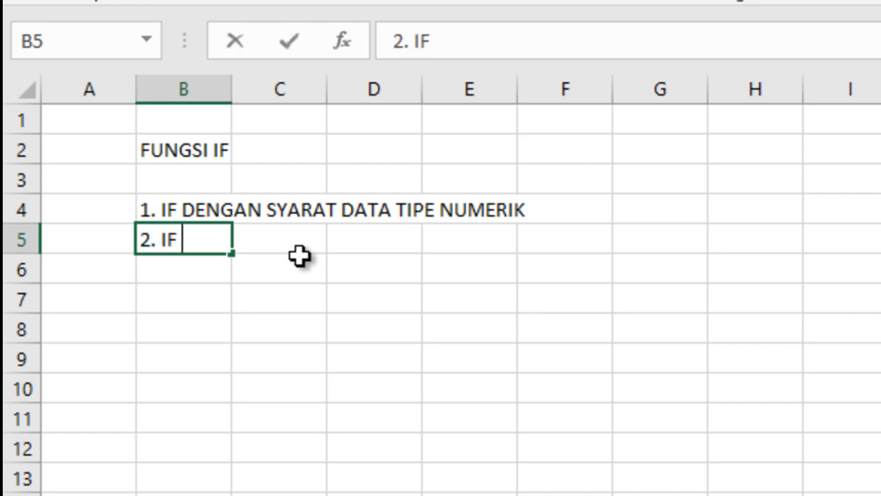
{"action": "type", "text": "DENGAN S"}
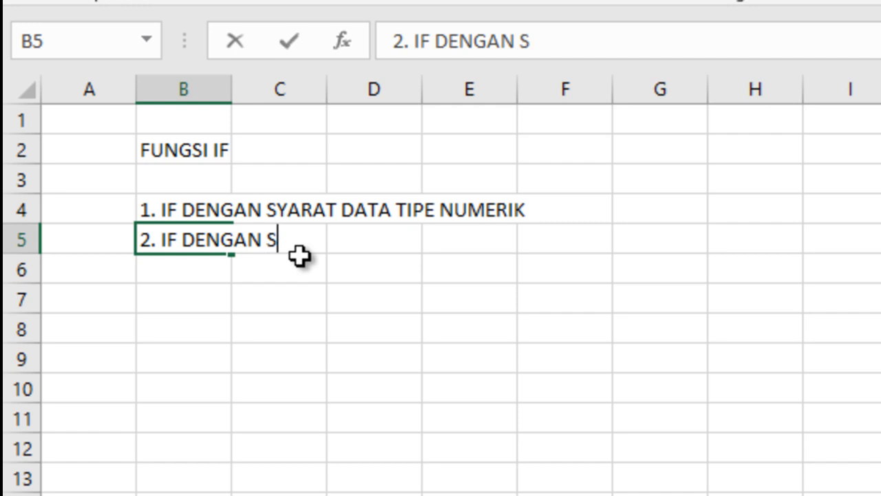
{"action": "type", "text": "YARAT D"}
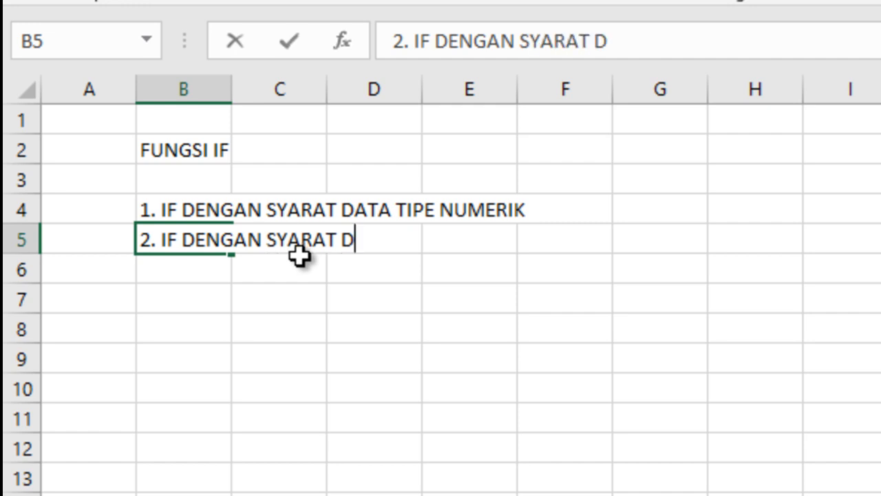
{"action": "type", "text": "ATA "}
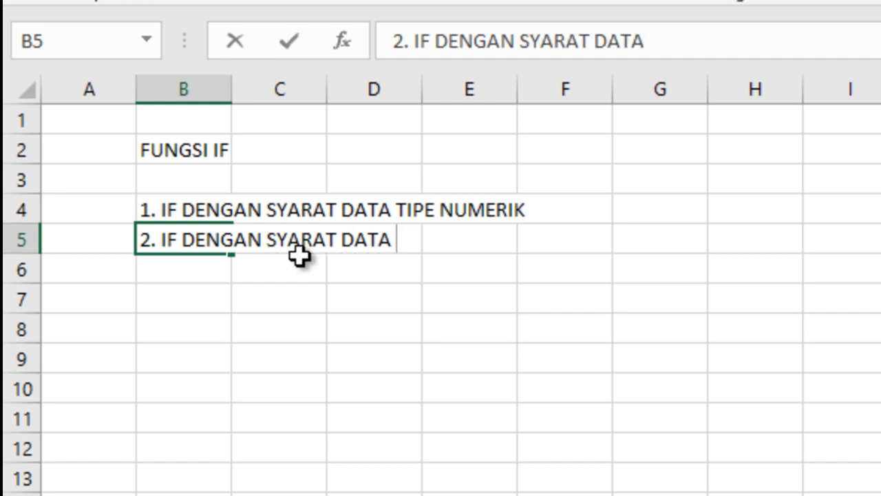
{"action": "type", "text": "TIPE"}
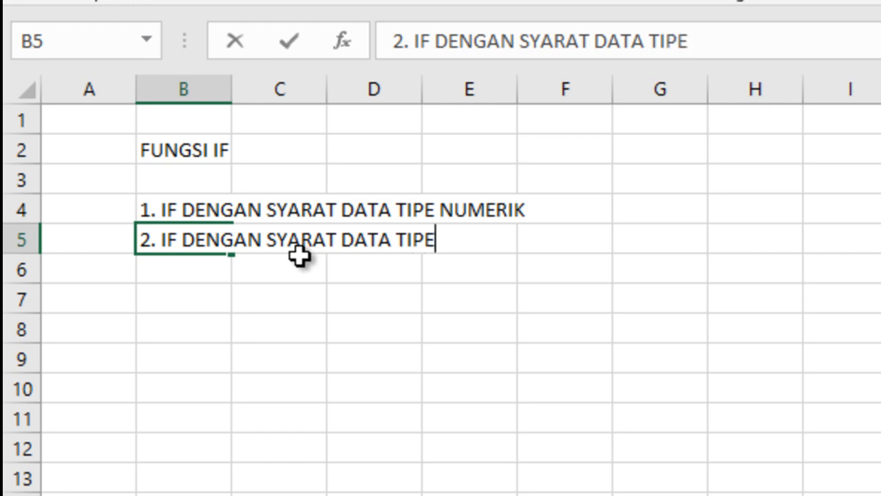
{"action": "type", "text": " TEKS"}
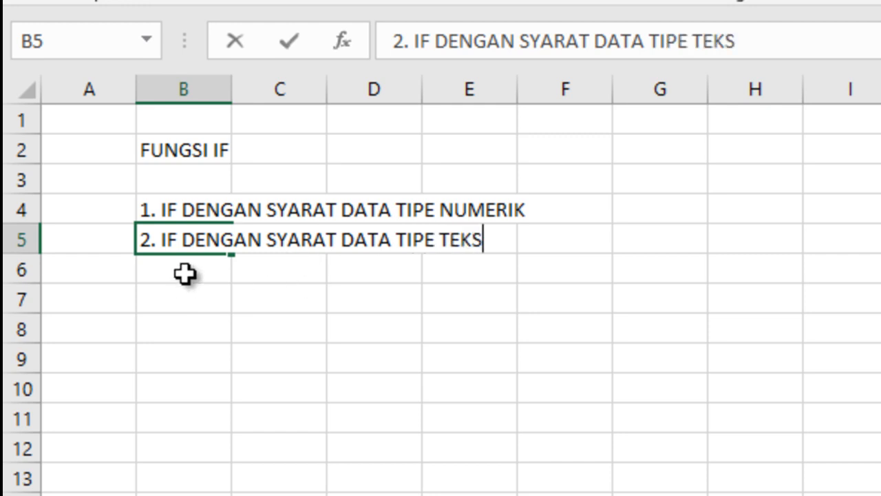
Step: Enter the third list item "3. IF MULTI IF" in cell B6
{"action": "left_click", "coordinate": [184, 273]}
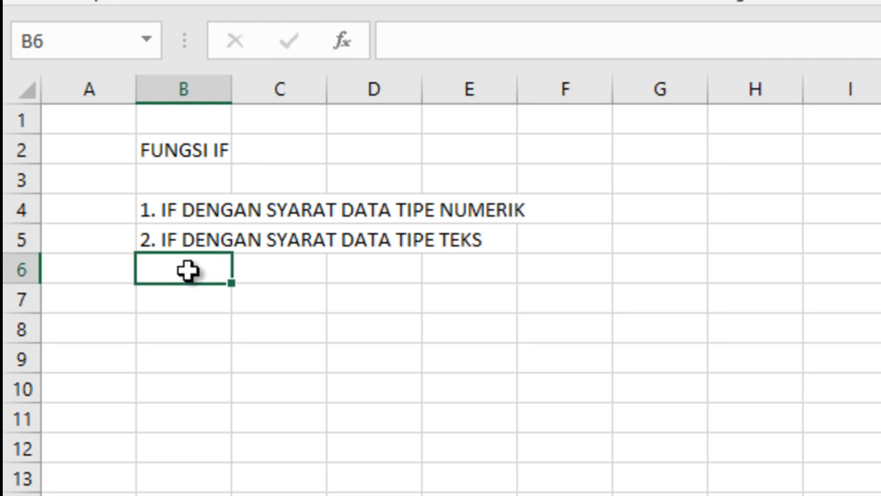
{"action": "type", "text": "3."}
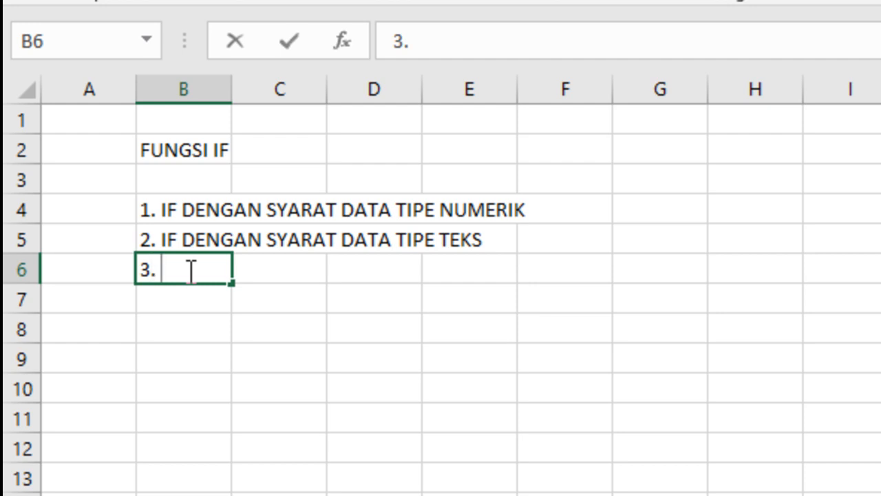
{"action": "type", "text": "IF "}
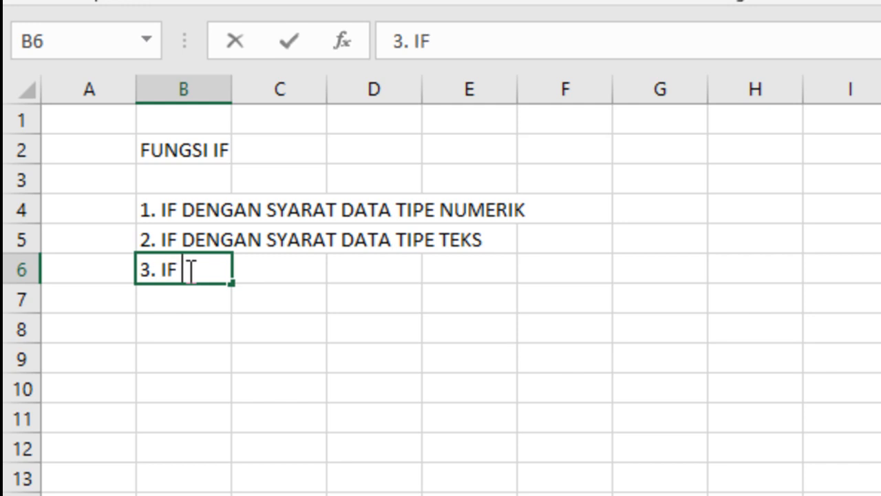
{"action": "type", "text": "MULT"}
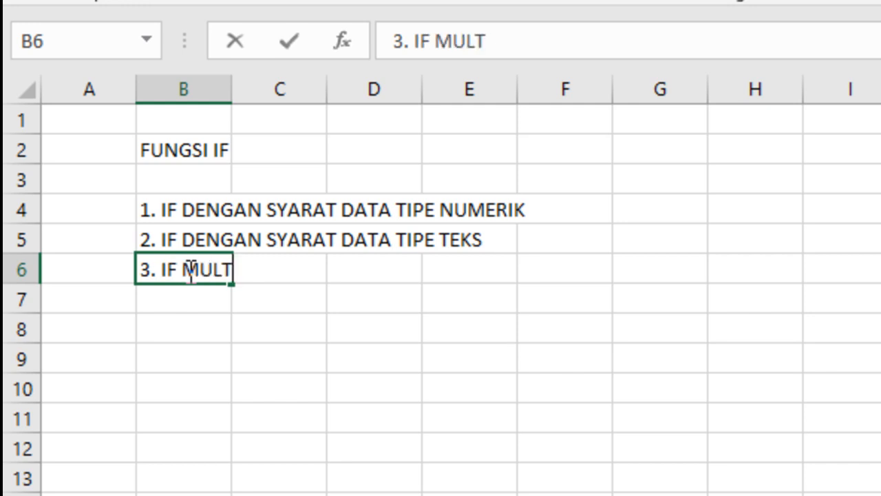
{"action": "type", "text": "I IF"}
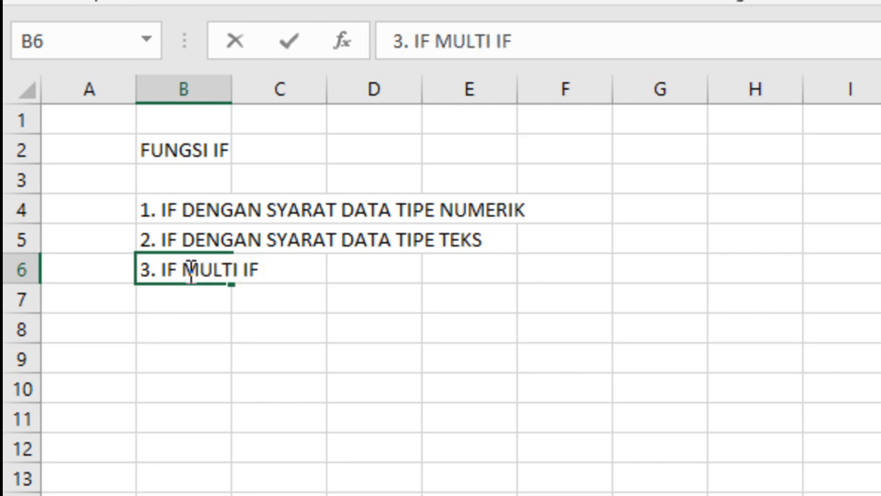
Step: Enter the fourth list item "4. FUNGSI OR" in cell B7
{"action": "key", "text": "Return"}
{"action": "type", "text": "4"}
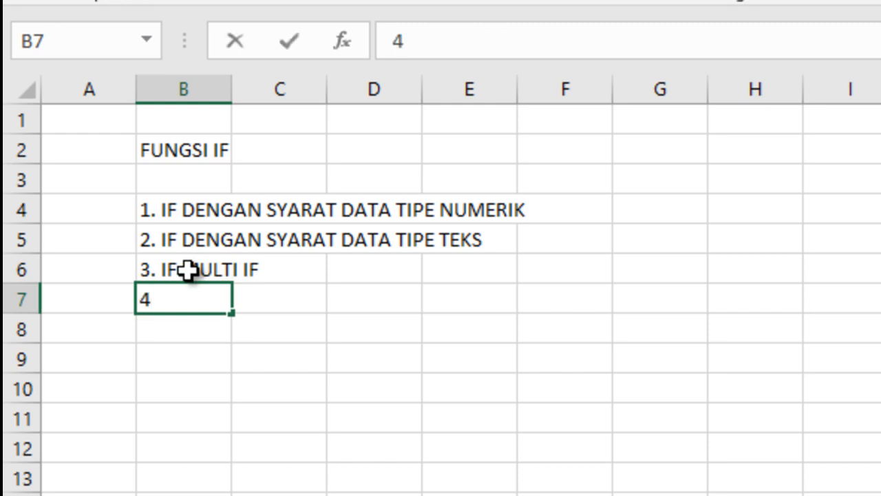
{"action": "type", "text": ". FUNGSI"}
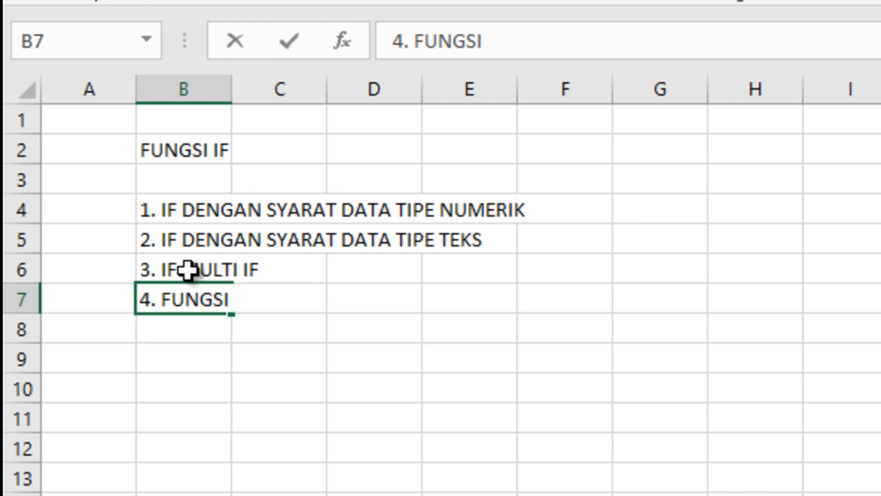
{"action": "type", "text": " OR"}
{"action": "key", "text": "Return"}
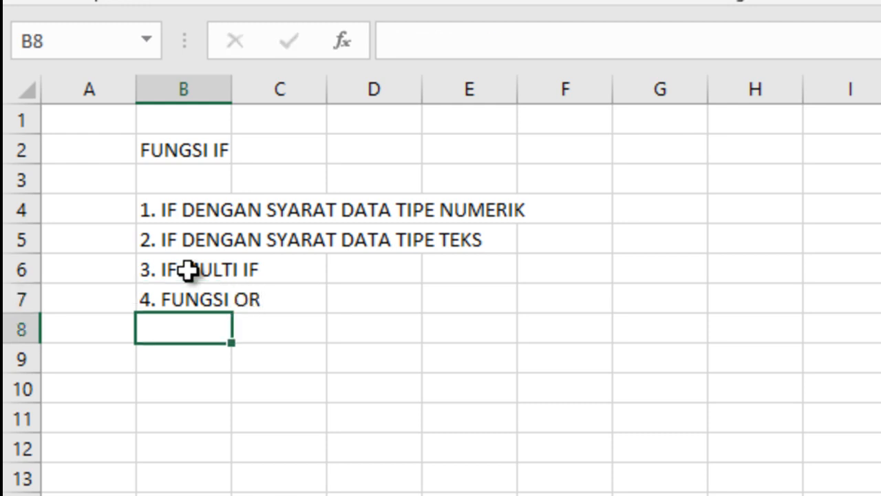
Step: Enter the fifth list item "5. FUNGSI AND" in cell B8
{"action": "type", "text": "5. FUNGSI"}
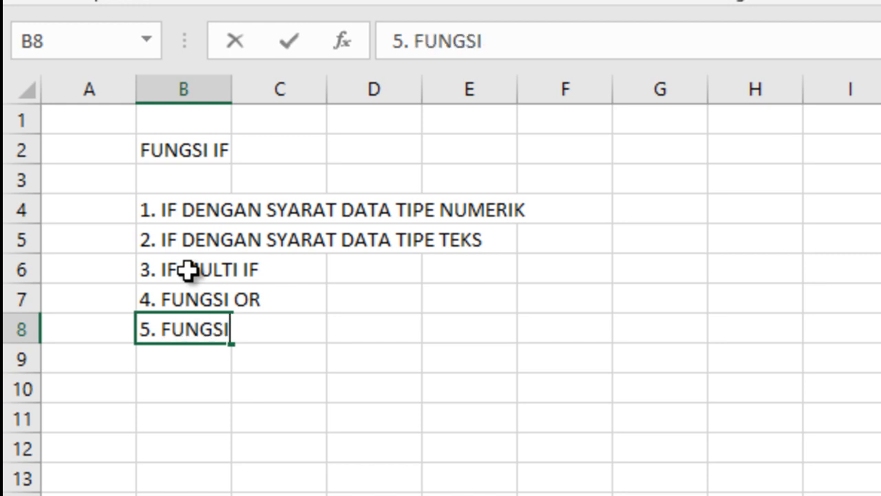
{"action": "type", "text": " AND"}
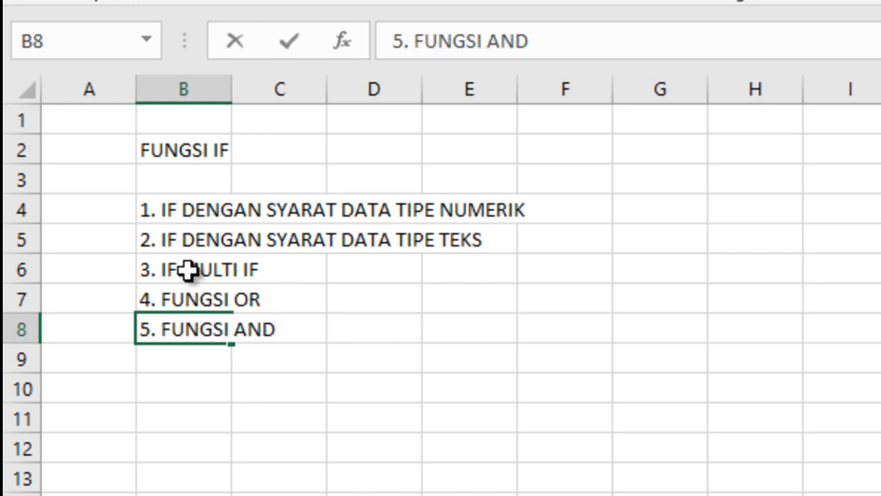
{"action": "left_click", "coordinate": [379, 427]}
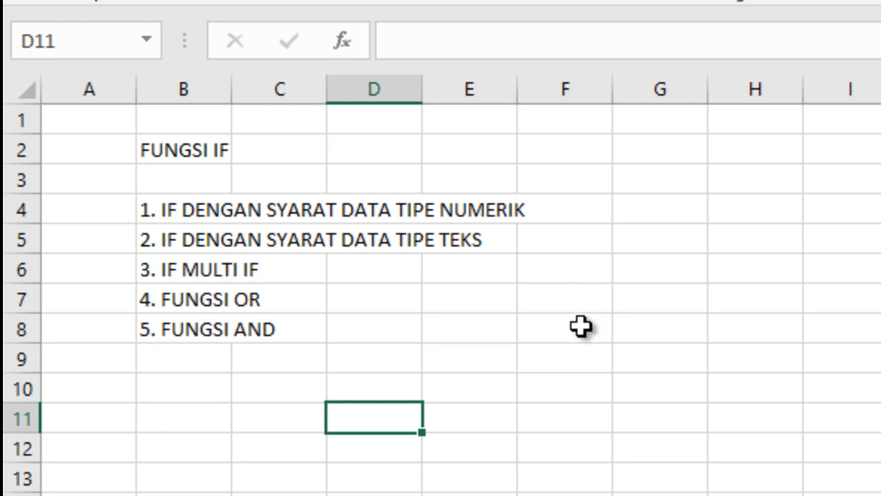
Step: Enter the column heading "NILAI" in cell B11
{"action": "left_click", "coordinate": [206, 424]}
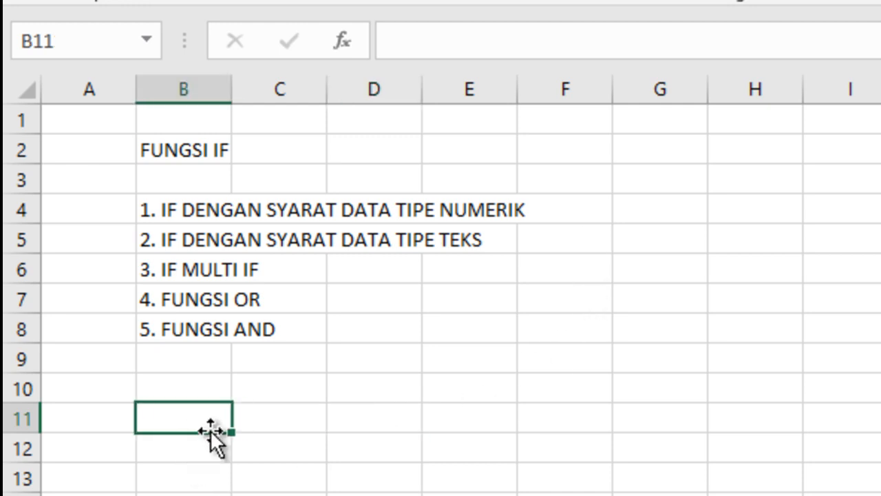
{"action": "type", "text": "NILAI"}
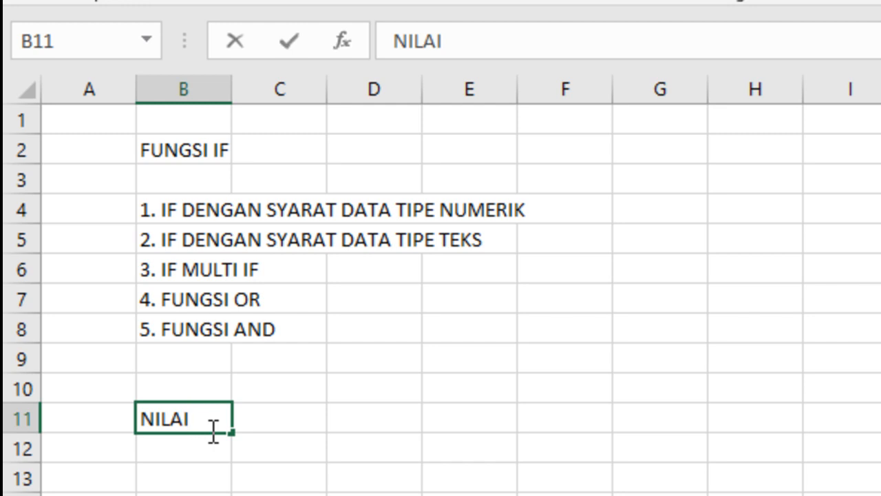
{"action": "key", "text": "Tab"}
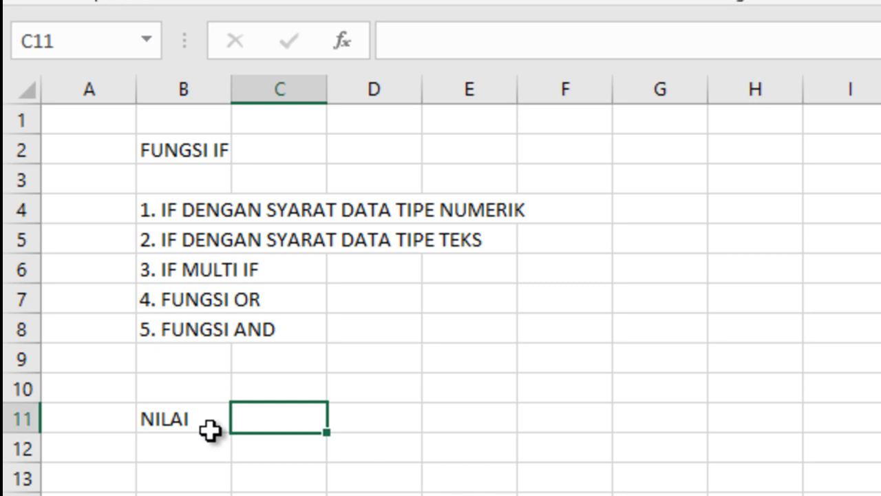
{"action": "left_click", "coordinate": [210, 431]}
{"action": "key", "text": "Return"}
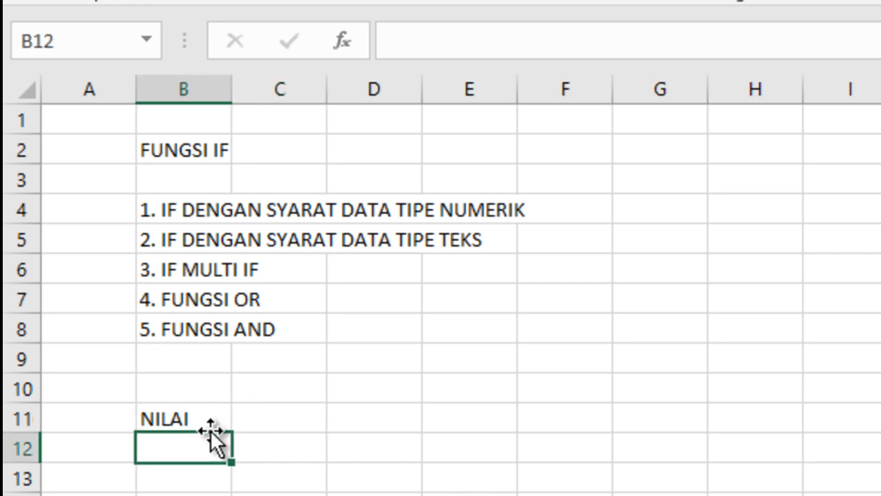
Step: Enter the scores 60, 50, 75, 80 and 90 in cells B12 to B16 and center the range B11:B16
{"action": "type", "text": "60"}
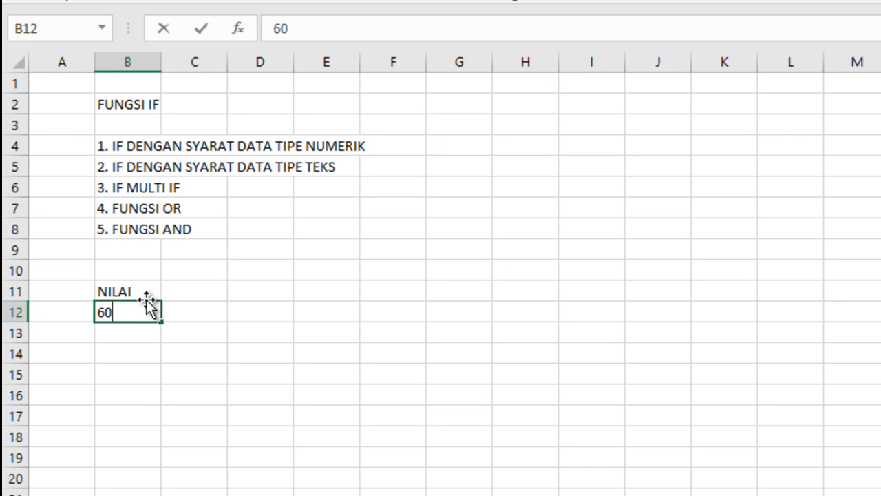
{"action": "key", "text": "Return"}
{"action": "type", "text": "50"}
{"action": "key", "text": "Return"}
{"action": "type", "text": "75"}
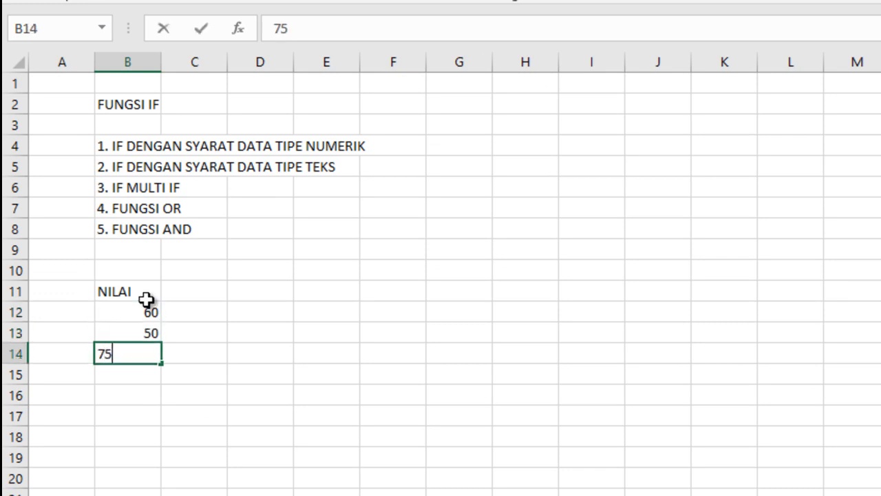
{"action": "key", "text": "Return"}
{"action": "type", "text": "80"}
{"action": "key", "text": "Return"}
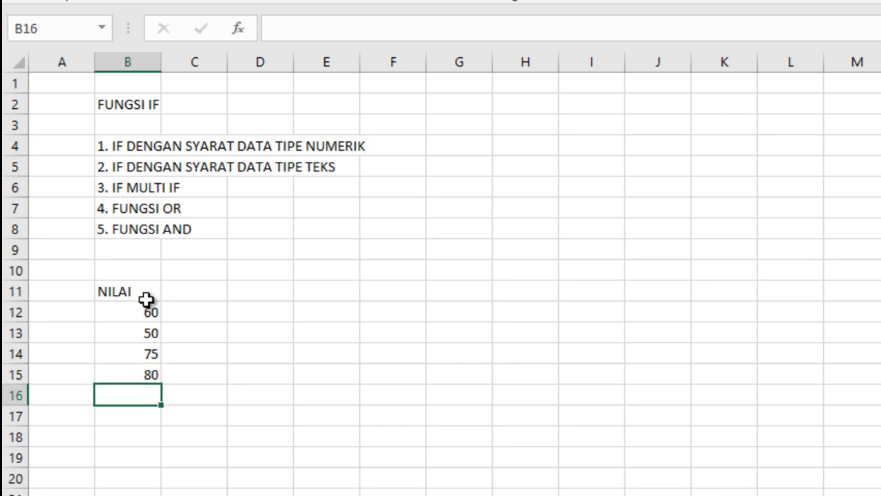
{"action": "type", "text": "90"}
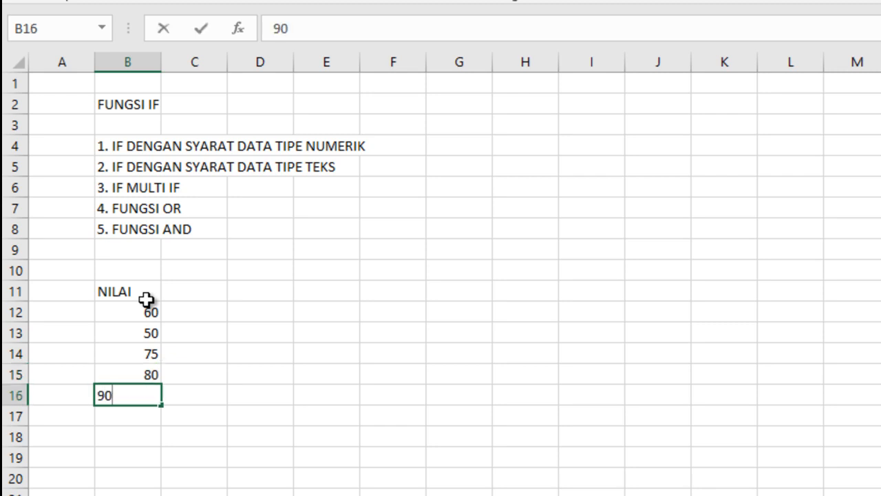
{"action": "left_click", "coordinate": [151, 309]}
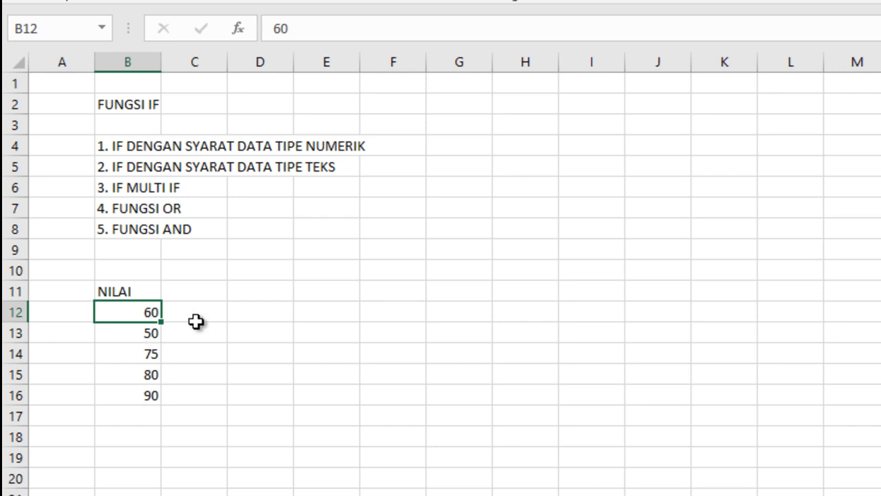
{"action": "left_click_drag", "start_coordinate": [127, 294], "coordinate": [134, 393]}
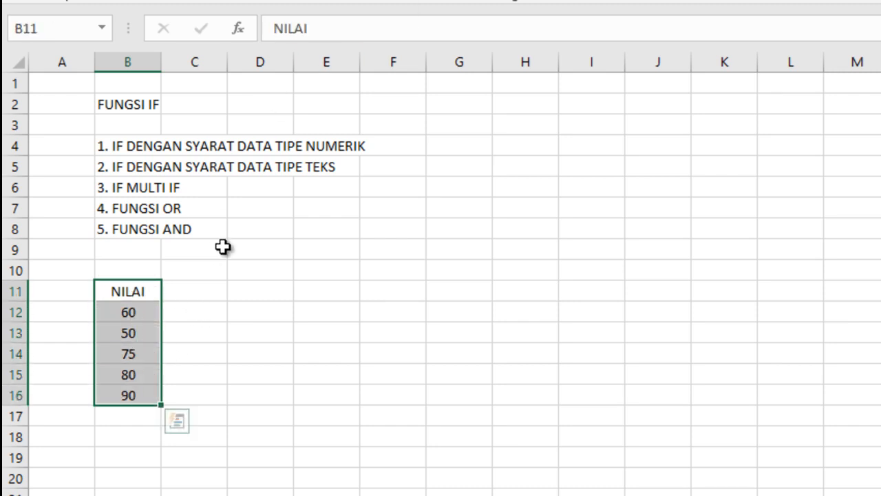
Step: Enter the heading "KETERANGAN" in cell C11 and widen column C to fit it
{"action": "left_click", "coordinate": [203, 290]}
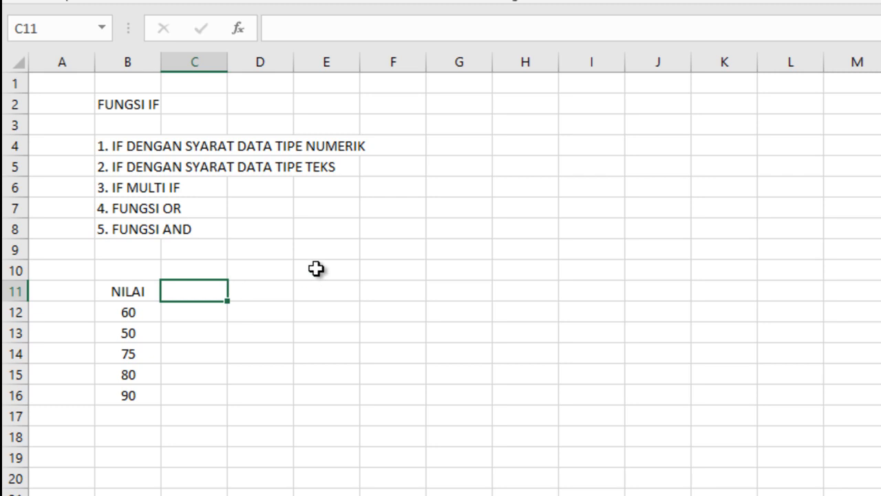
{"action": "type", "text": "KETERAN"}
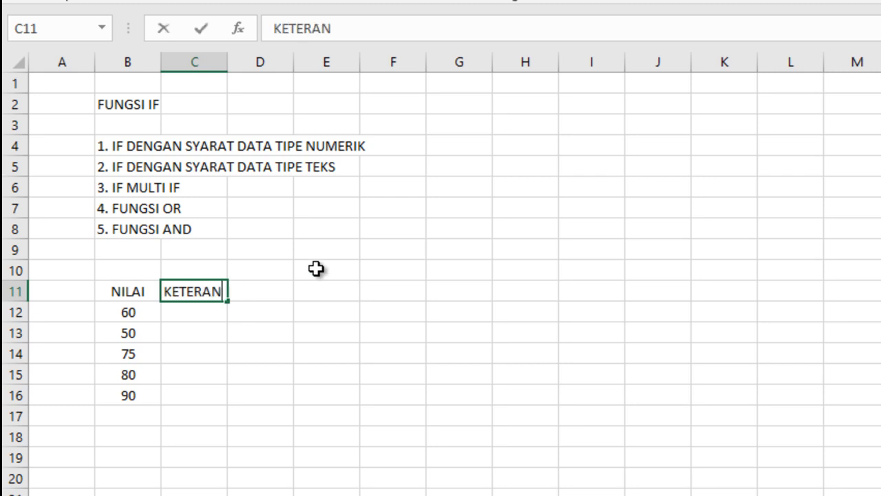
{"action": "type", "text": "GAN"}
{"action": "left_click", "coordinate": [395, 303]}
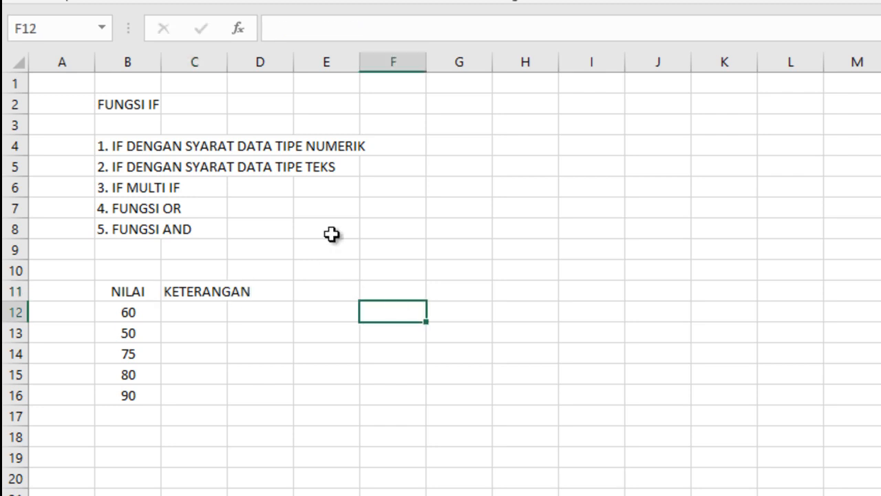
{"action": "left_click_drag", "start_coordinate": [228, 63], "coordinate": [260, 64]}
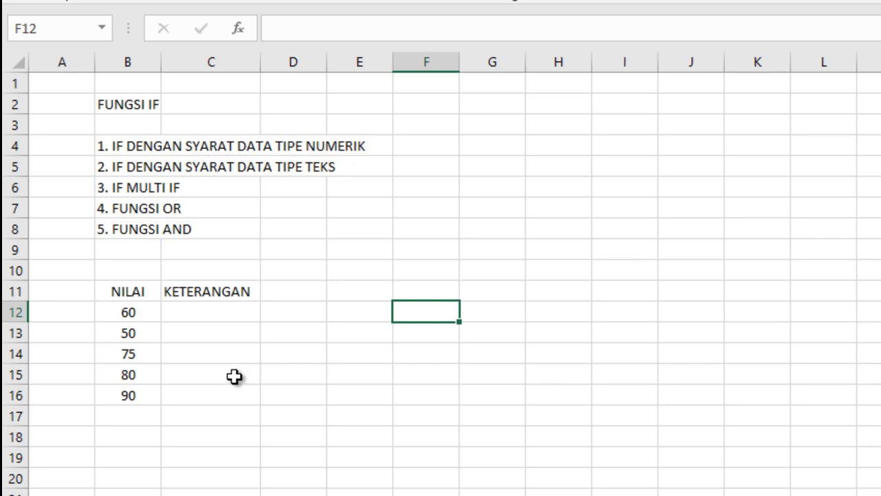
{"action": "left_click", "coordinate": [127, 312]}
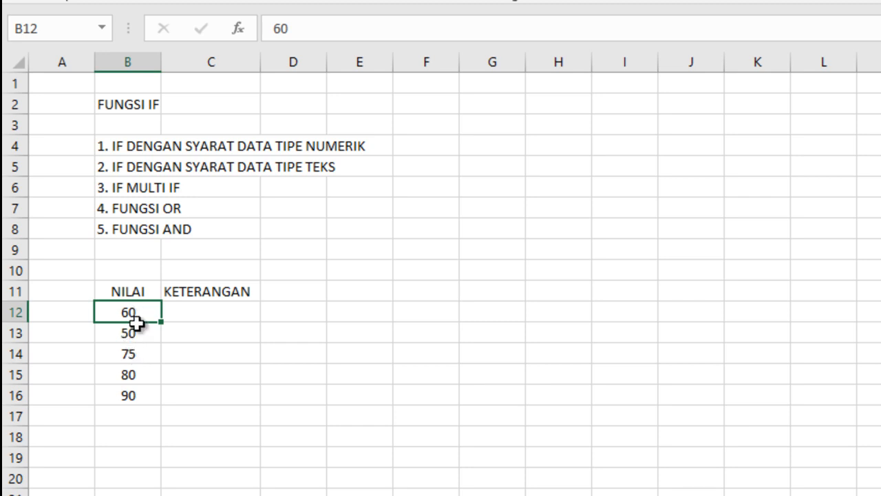
{"action": "left_click", "coordinate": [130, 338]}
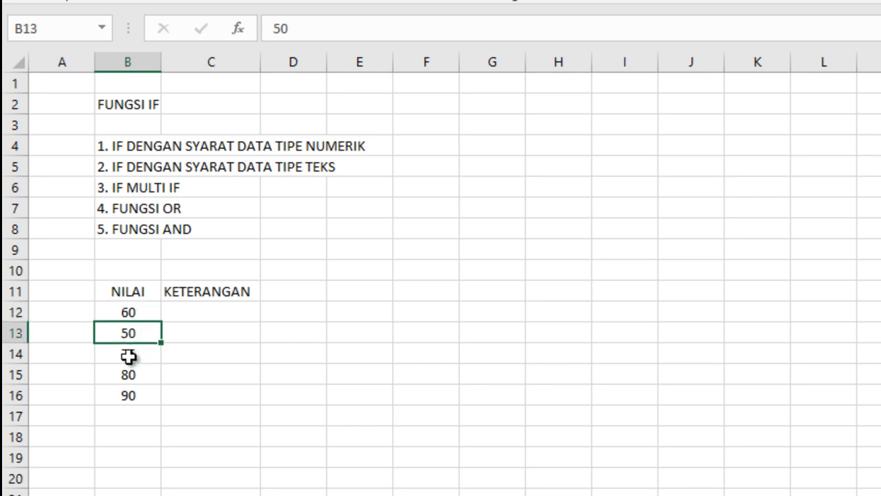
{"action": "left_click", "coordinate": [130, 355]}
{"action": "left_click", "coordinate": [129, 376]}
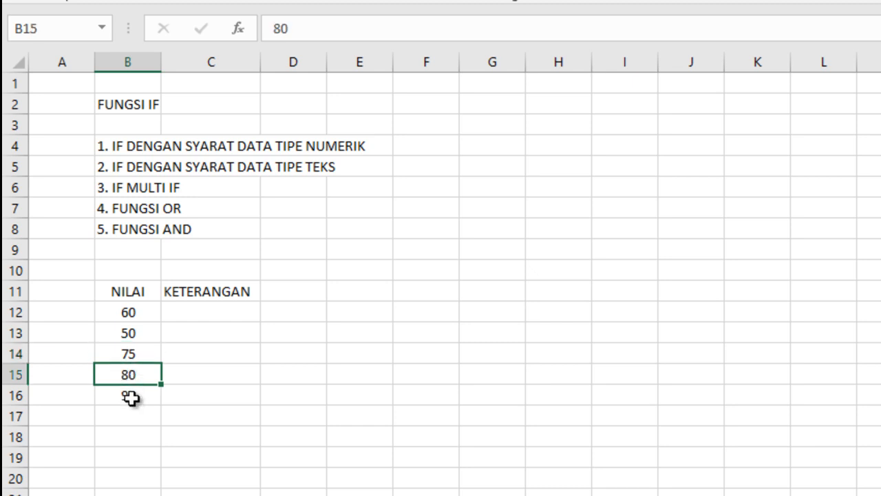
{"action": "left_click", "coordinate": [130, 397]}
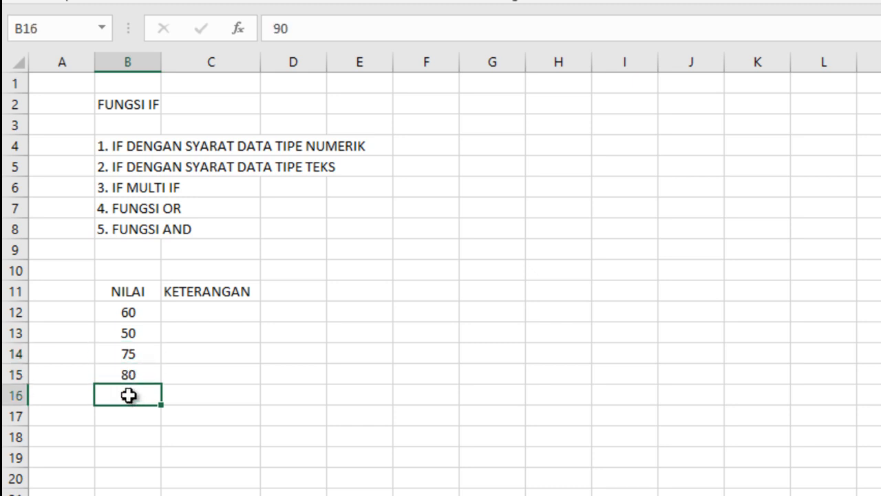
{"action": "left_click", "coordinate": [233, 312]}
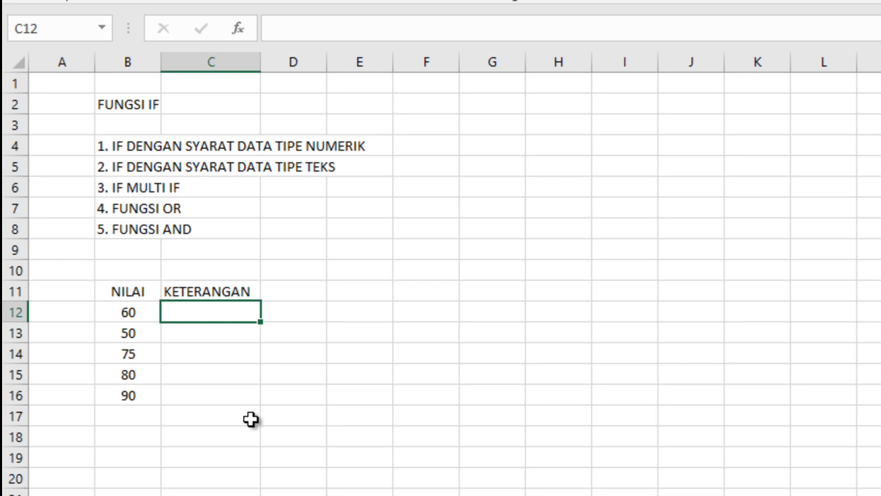
Step: Enter the passing condition "LULUS JIKA NILAINYA MINIMAL 75" in cell E12
{"action": "left_click", "coordinate": [349, 321]}
{"action": "type", "text": "LU"}
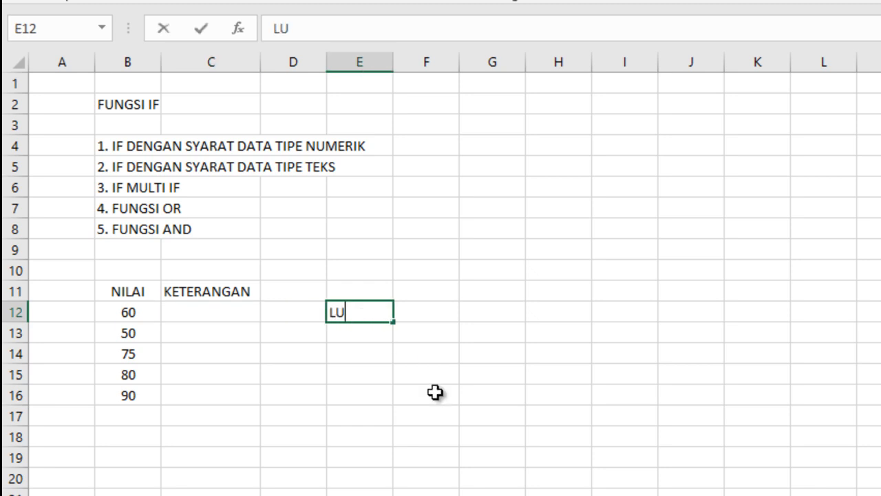
{"action": "type", "text": "LUS"}
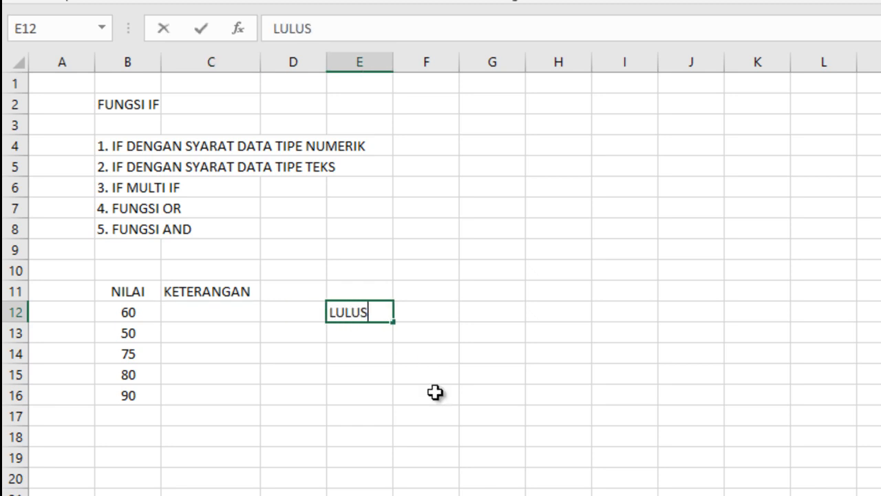
{"action": "type", "text": " JIKA NIK"}
{"action": "type", "text": "A"}
{"action": "key", "text": "BackSpace"}
{"action": "key", "text": "BackSpace"}
{"action": "type", "text": "LAINYA "}
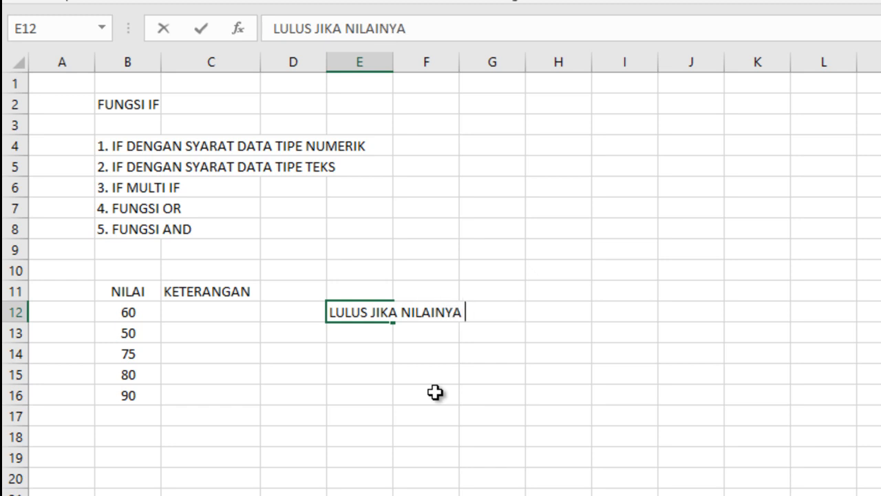
{"action": "type", "text": "LEBIH "}
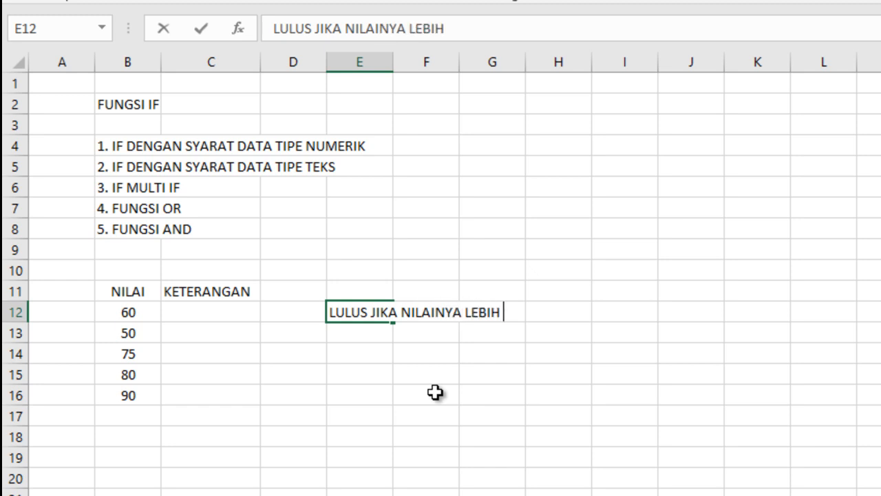
{"action": "type", "text": "B"}
{"action": "key", "text": "BackSpace"}
{"action": "key", "text": "BackSpace"}
{"action": "key", "text": "BackSpace"}
{"action": "key", "text": "BackSpace"}
{"action": "key", "text": "BackSpace"}
{"action": "key", "text": "BackSpace"}
{"action": "key", "text": "BackSpace"}
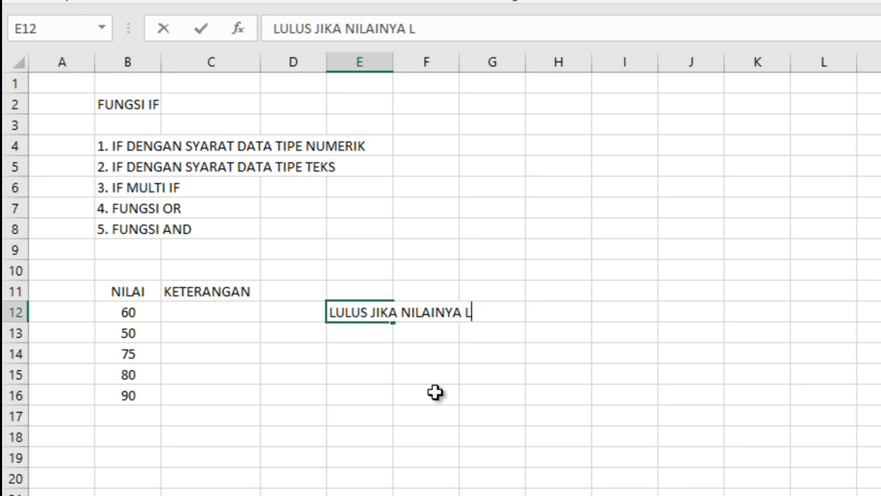
{"action": "type", "text": "MINIMAL"}
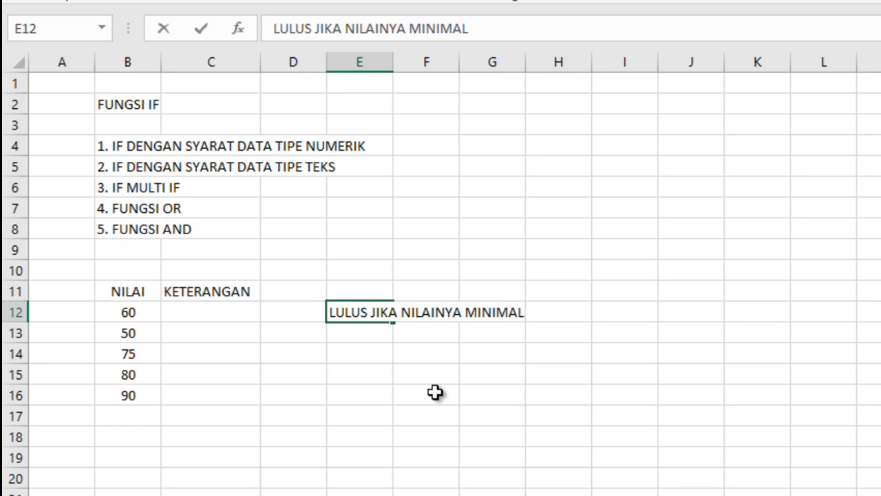
{"action": "type", "text": " 75"}
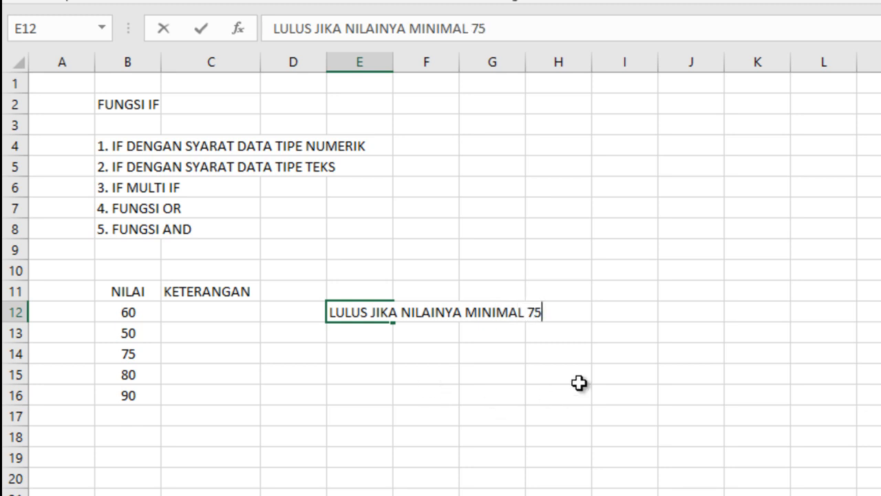
{"action": "left_click", "coordinate": [577, 384]}
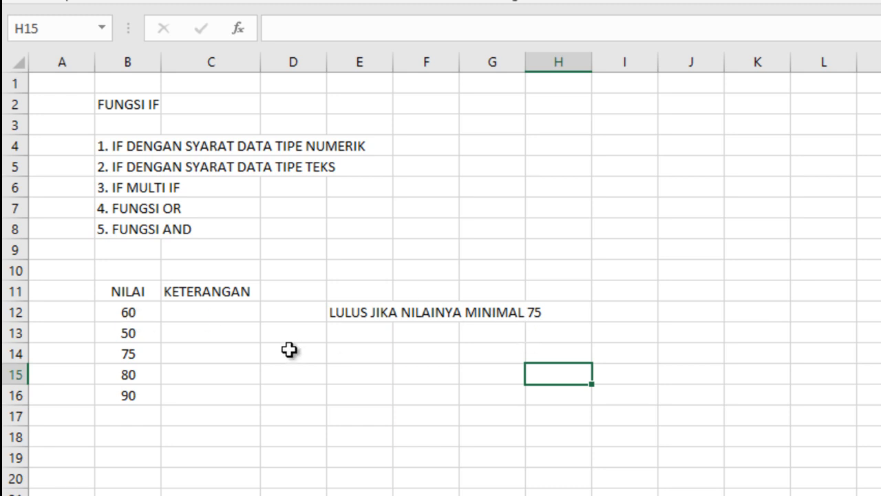
Step: Start an IF formula in cell C12 with the logical test B12>=75
{"action": "left_click", "coordinate": [207, 310]}
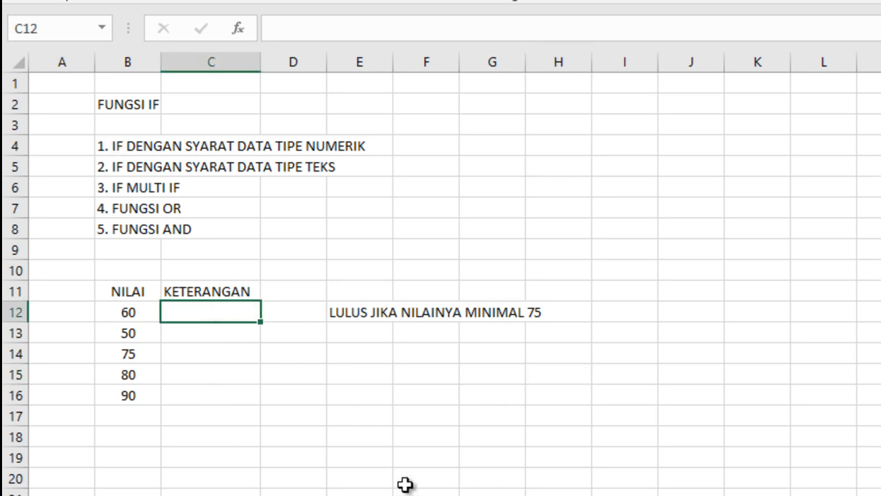
{"action": "type", "text": "="}
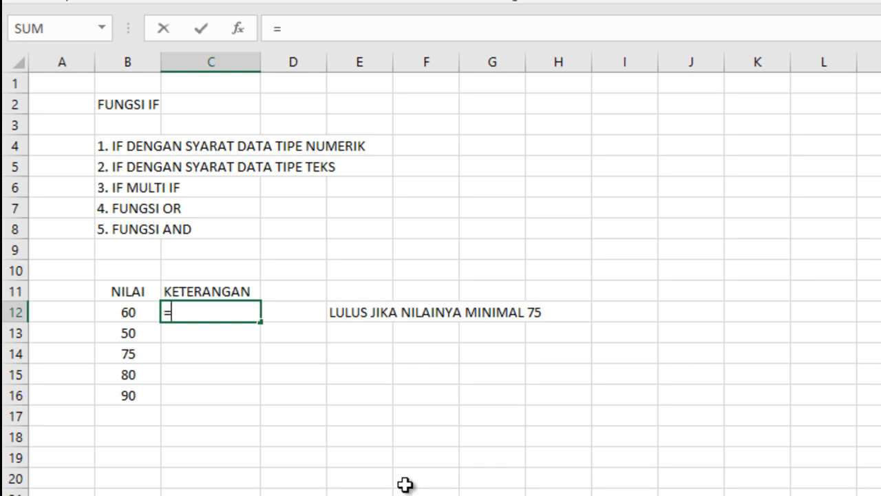
{"action": "type", "text": "IF"}
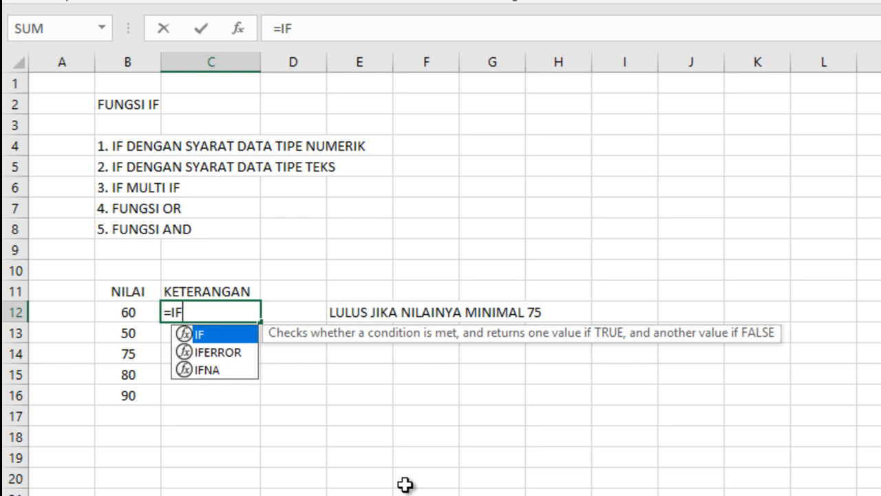
{"action": "type", "text": "("}
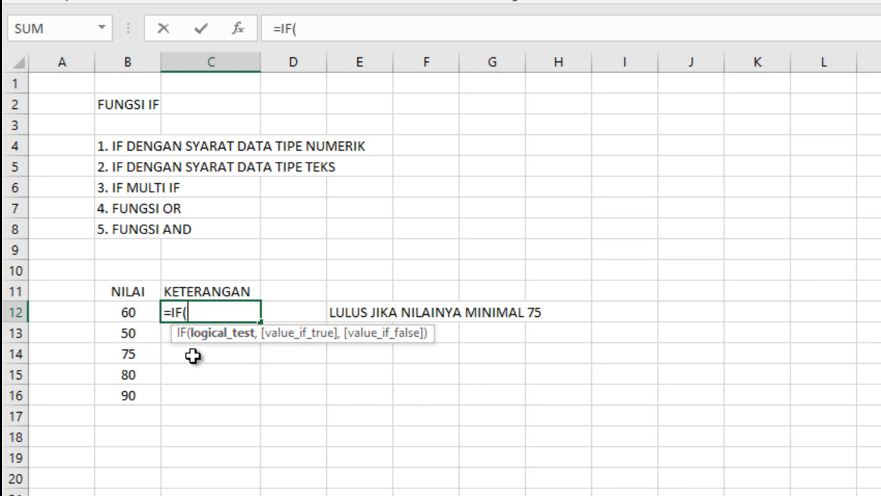
{"action": "left_click", "coordinate": [126, 313]}
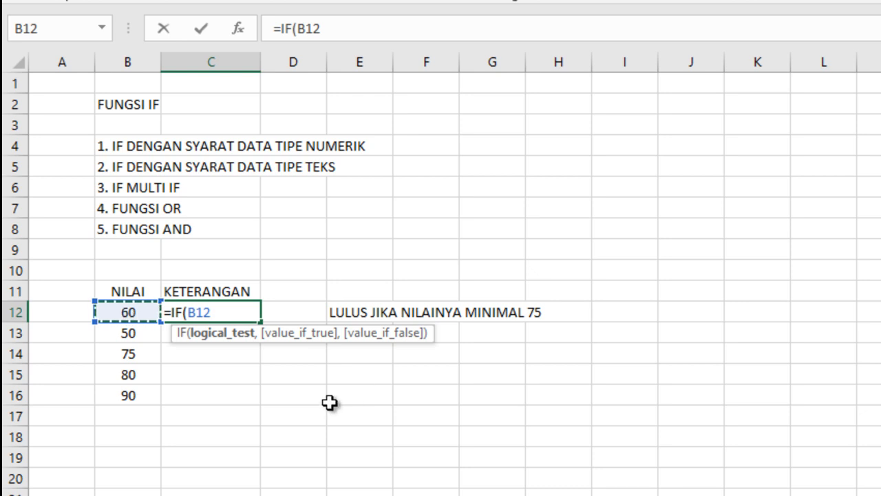
{"action": "key", "text": "BackSpace"}
{"action": "key", "text": "BackSpace"}
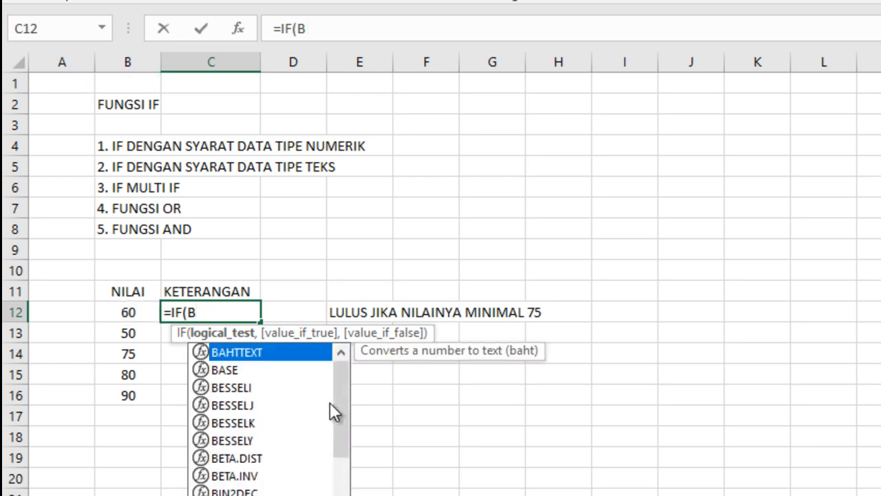
{"action": "key", "text": "BackSpace"}
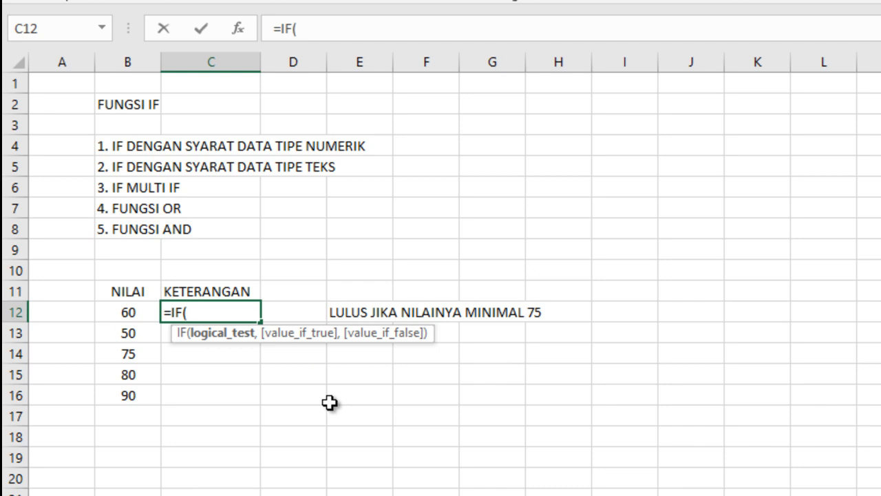
{"action": "type", "text": "B12"}
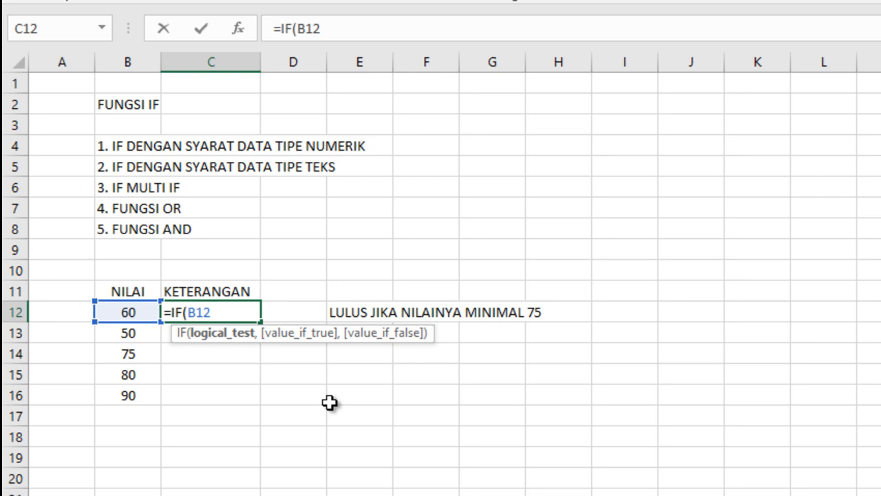
{"action": "type", "text": ","}
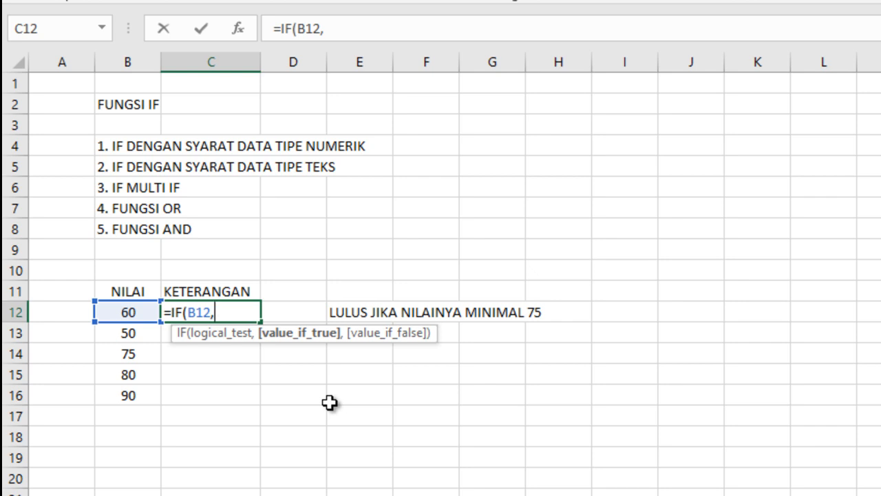
{"action": "key", "text": "BackSpace"}
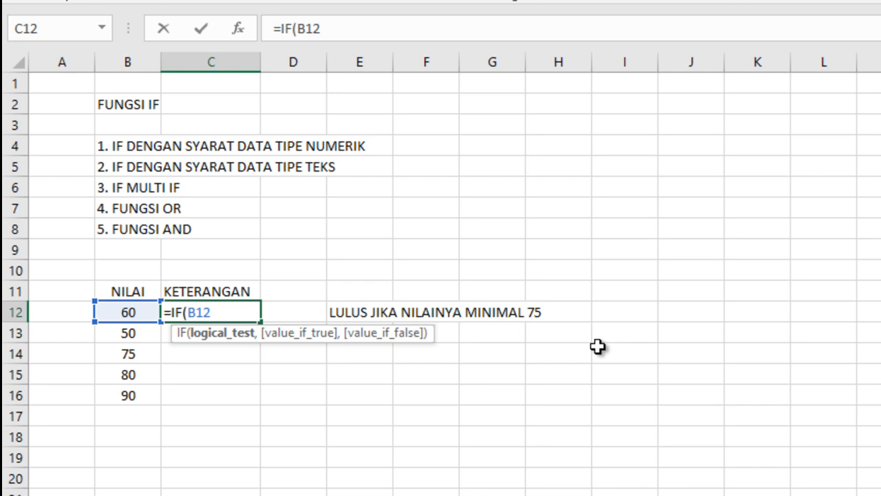
{"action": "type", "text": ">=75"}
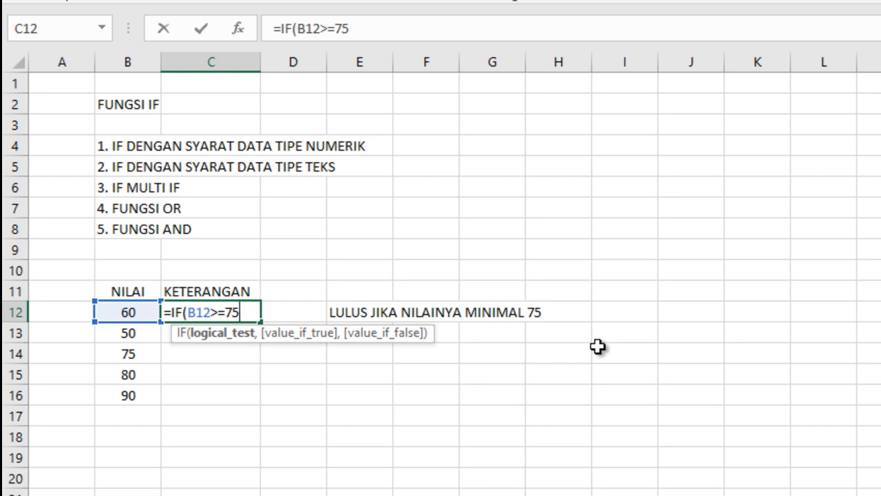
Step: Complete the C12 formula so it returns "LULUS" when the test is true and "TIDAK LULUS" when it is false
{"action": "type", "text": ","}
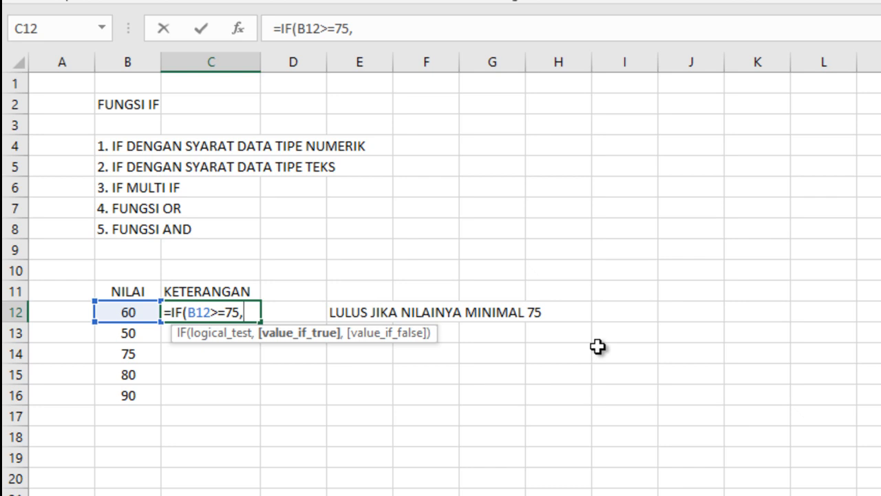
{"action": "type", "text": "\"LULU"}
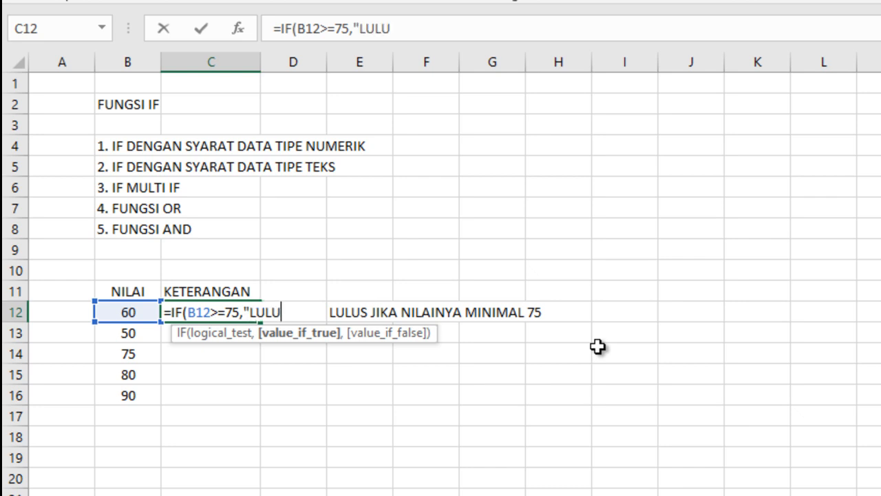
{"action": "type", "text": "S\""}
{"action": "type", "text": ","}
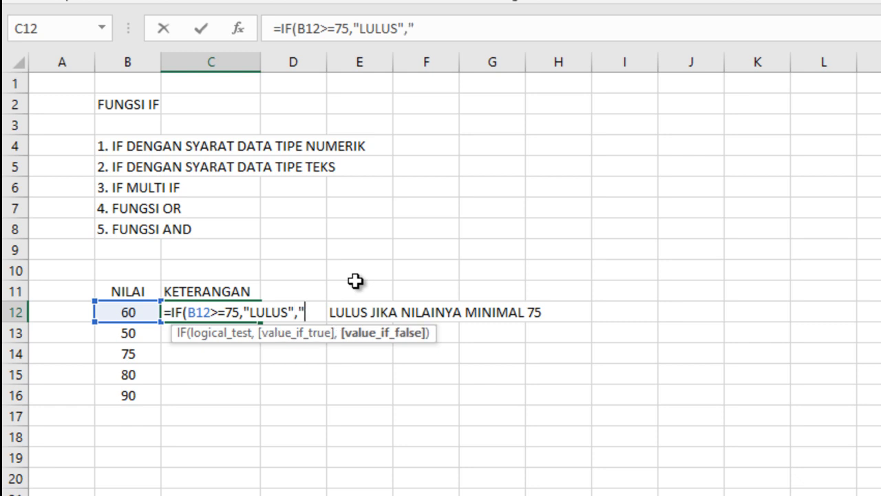
{"action": "type", "text": "\"TIDAK "}
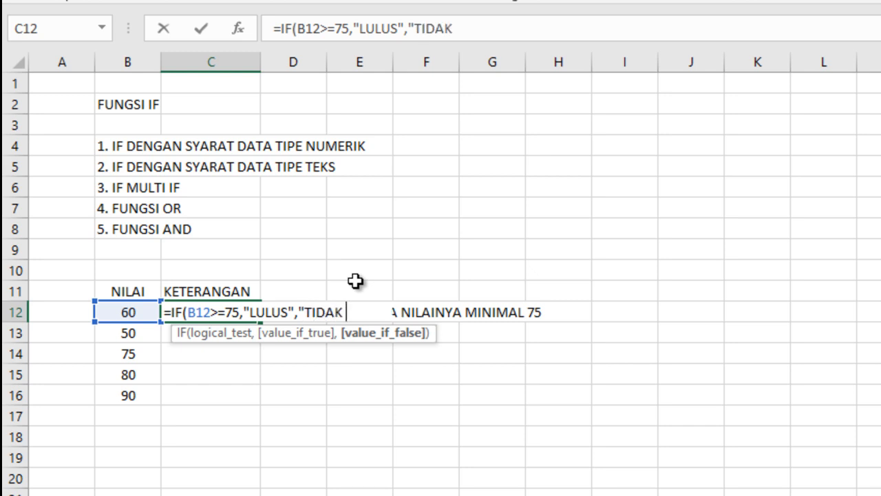
{"action": "type", "text": "LULUS"}
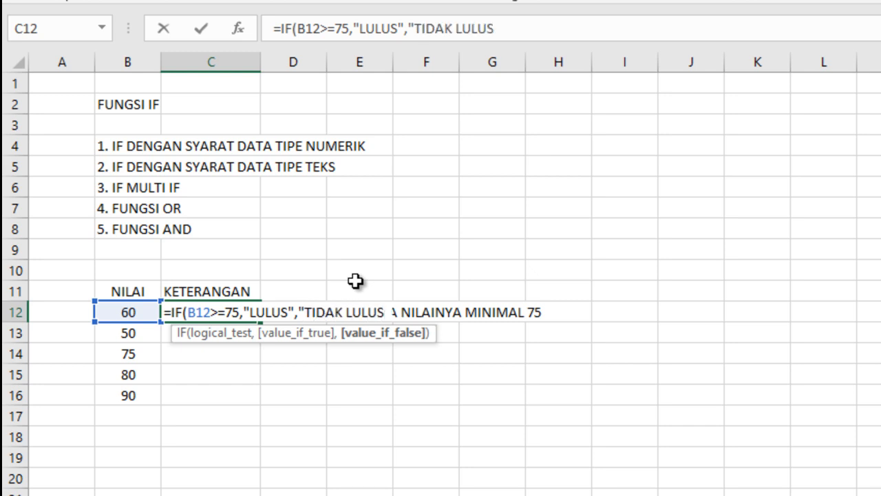
{"action": "type", "text": "\")"}
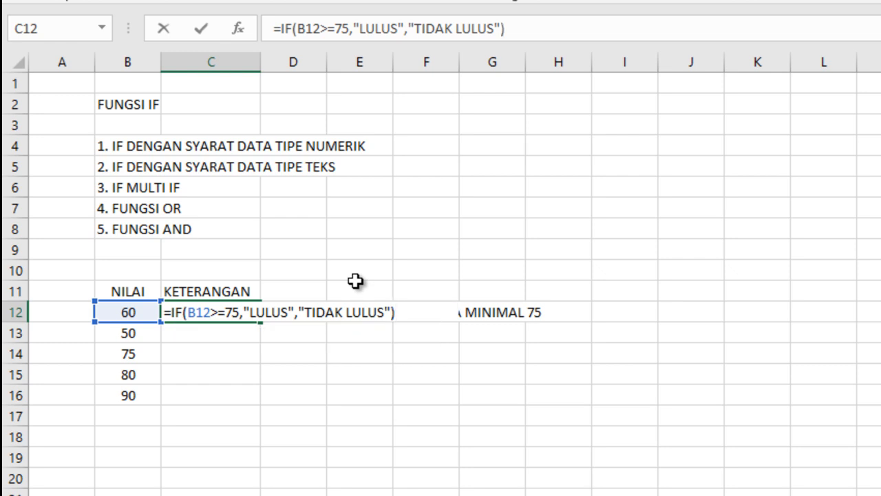
{"action": "key", "text": "Return"}
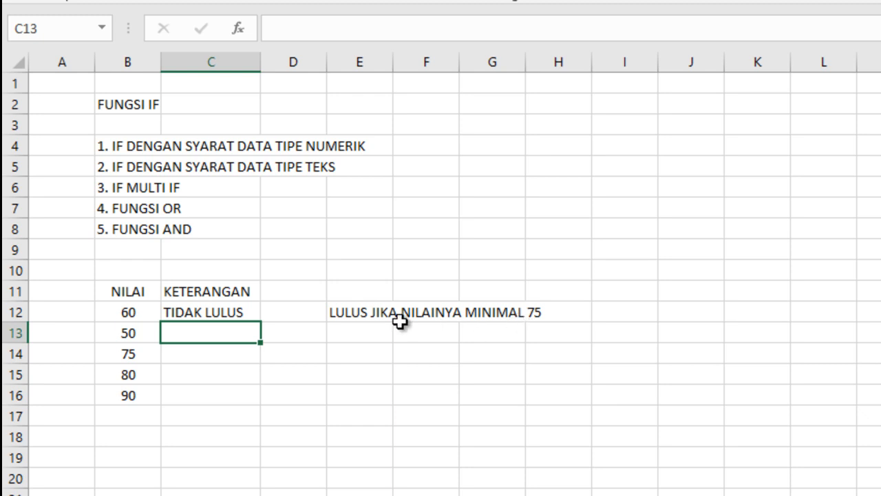
Step: Fill the IF formula from C12 down to C16 and check the copied formulas in C13 to C16
{"action": "left_click", "coordinate": [219, 312]}
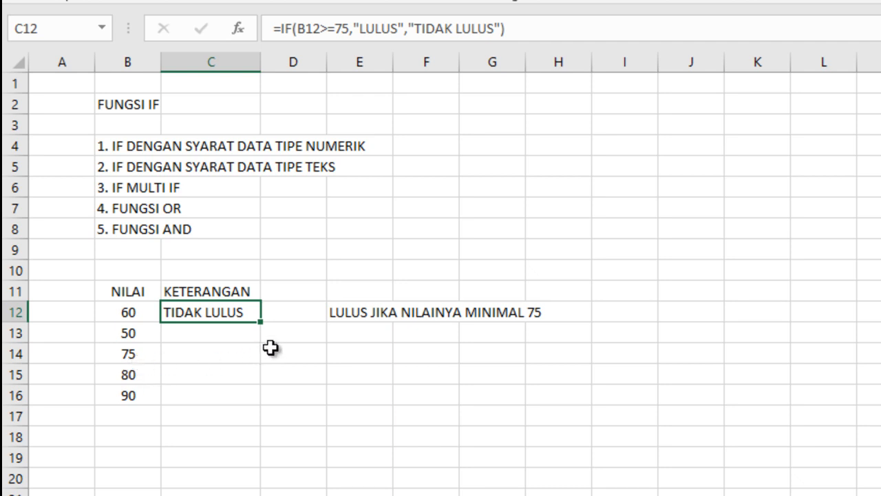
{"action": "left_click", "coordinate": [221, 329]}
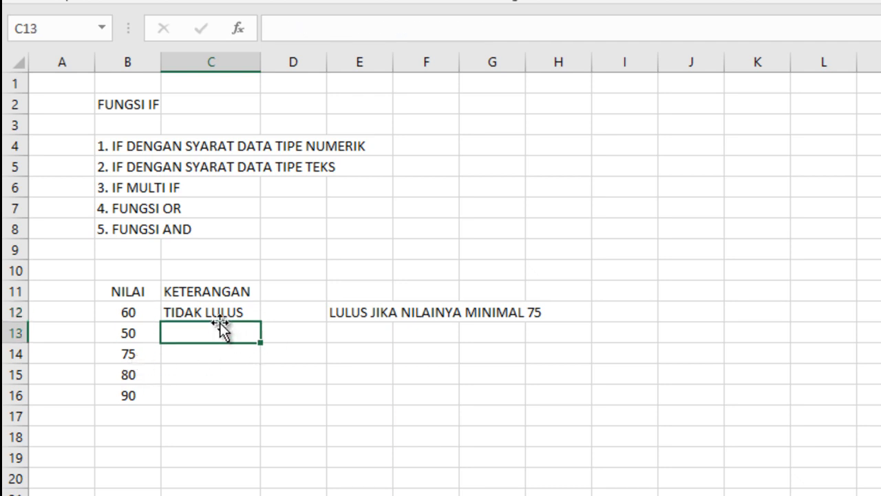
{"action": "left_click", "coordinate": [224, 310]}
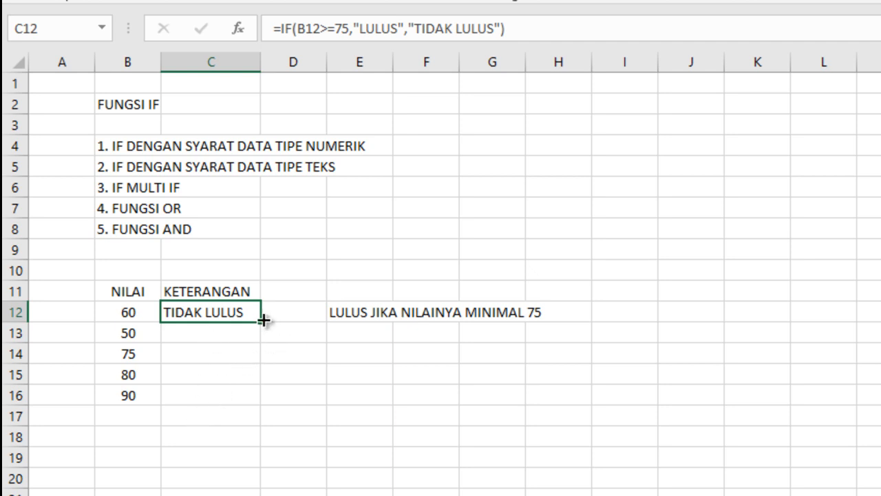
{"action": "left_click", "coordinate": [213, 332]}
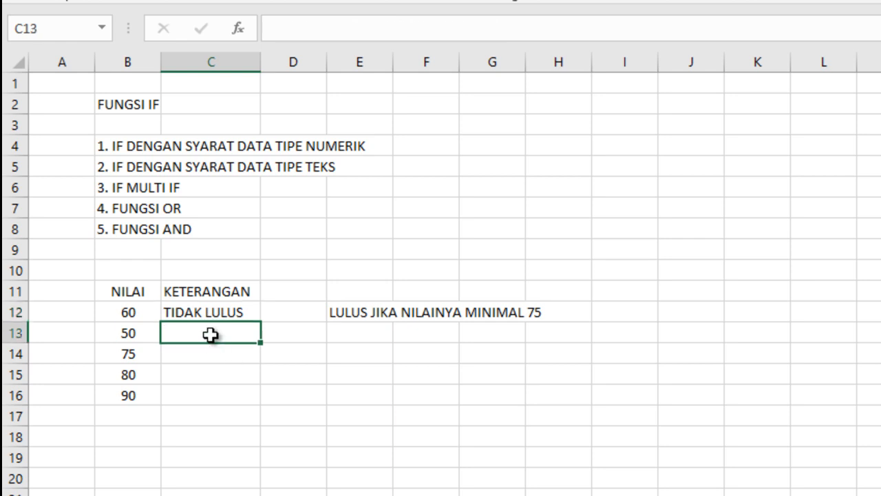
{"action": "left_click", "coordinate": [222, 312]}
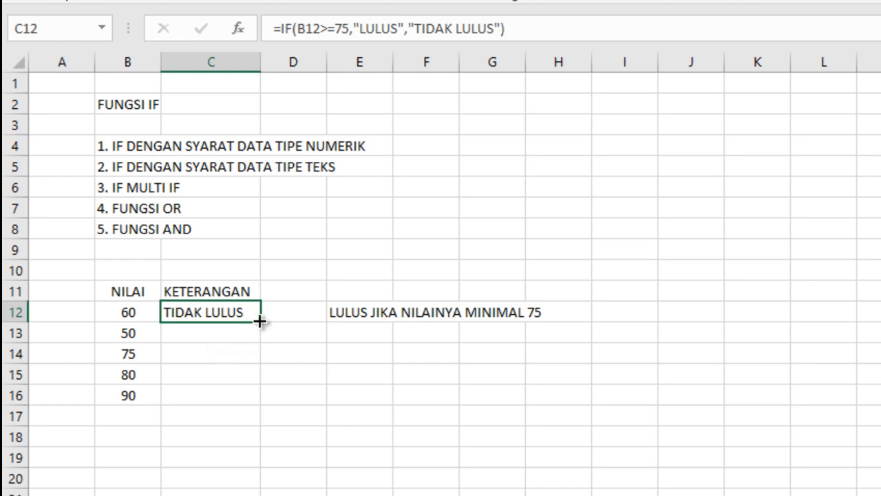
{"action": "left_click_drag", "start_coordinate": [259, 321], "coordinate": [256, 405]}
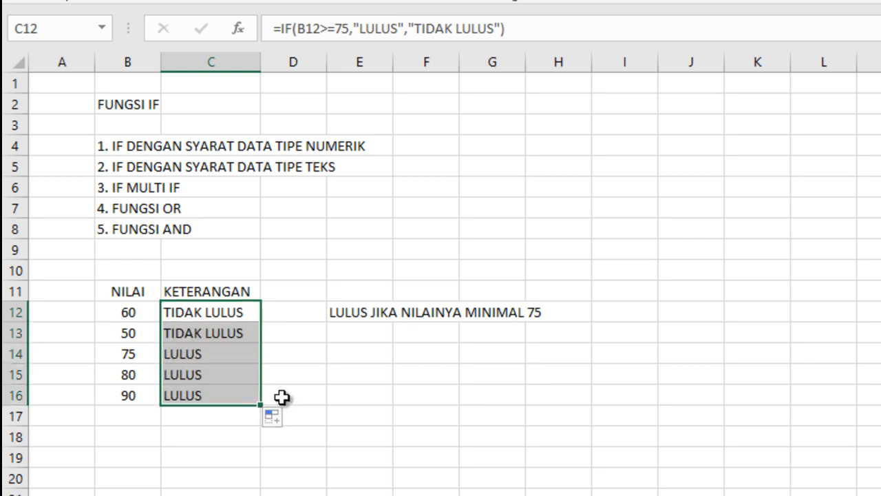
{"action": "left_click", "coordinate": [334, 358]}
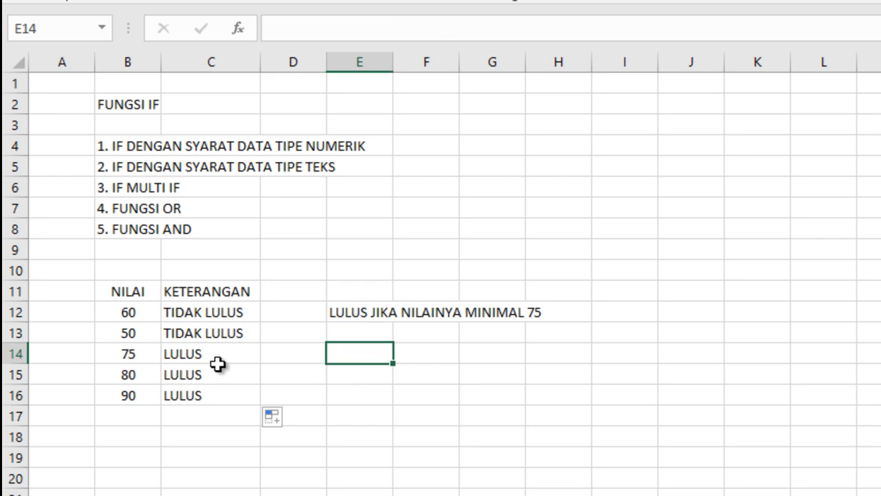
{"action": "left_click", "coordinate": [205, 333]}
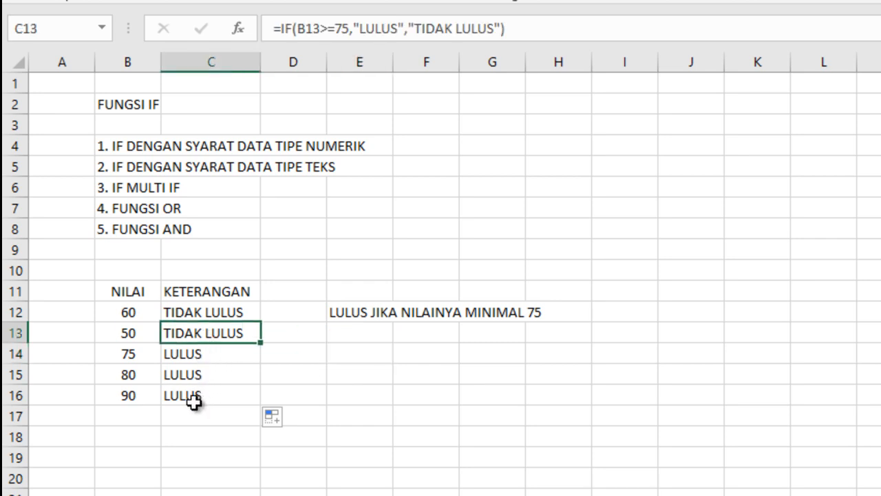
{"action": "left_click", "coordinate": [184, 353]}
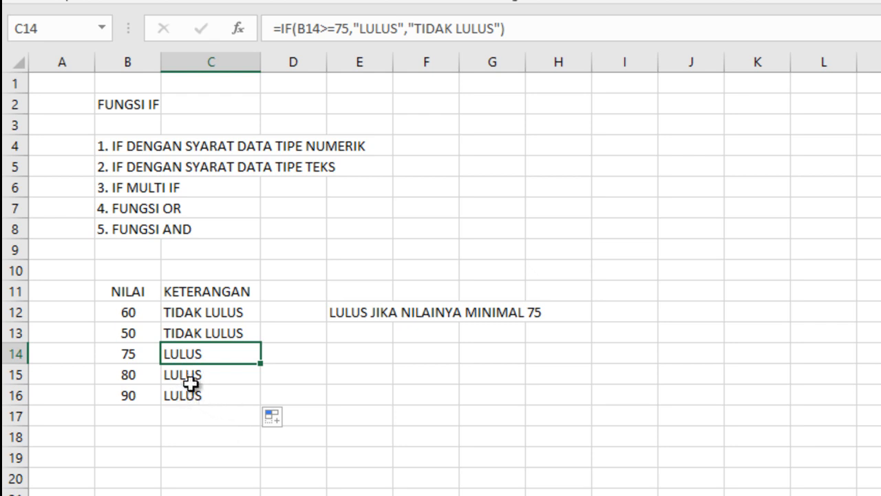
{"action": "left_click", "coordinate": [190, 375]}
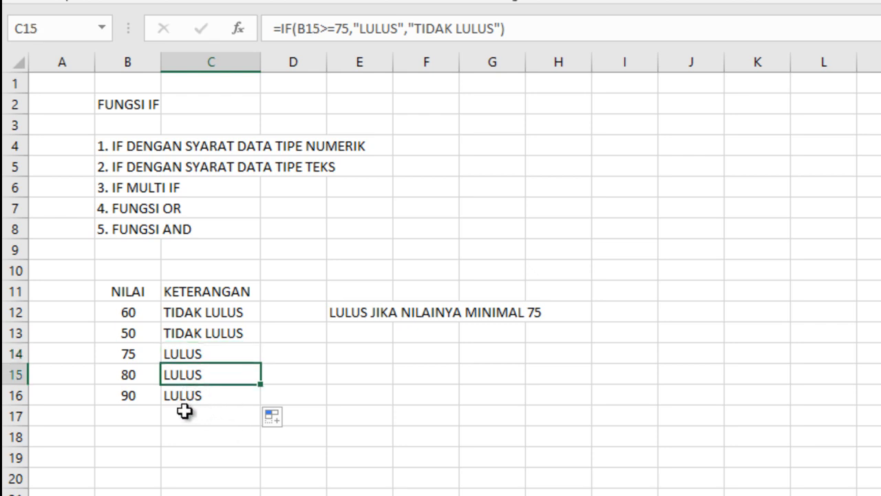
{"action": "left_click", "coordinate": [184, 398]}
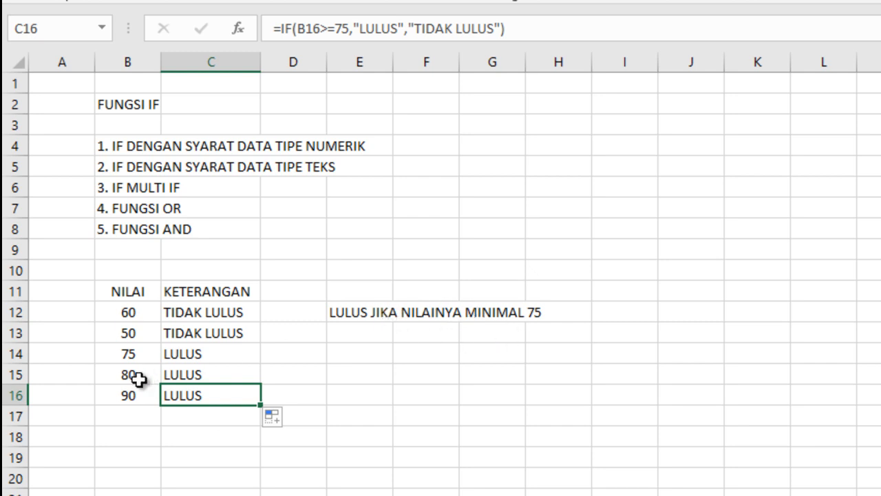
Step: Test the formula by setting the score in cell B13 to 85
{"action": "left_click", "coordinate": [128, 335]}
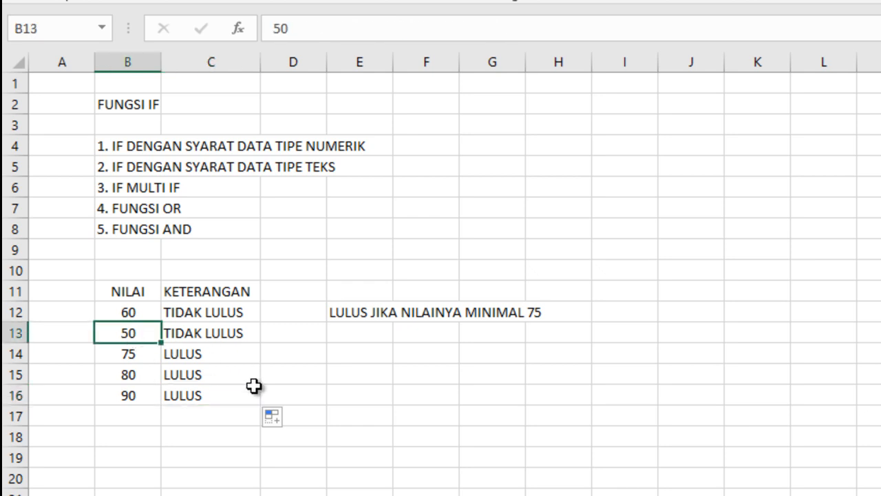
{"action": "type", "text": "85"}
{"action": "key", "text": "Return"}
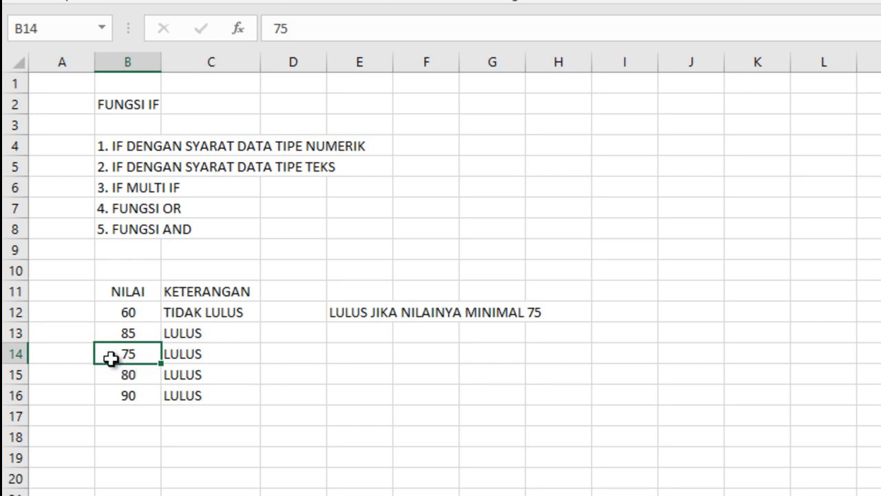
Step: Set the score in cell B13 to 74 to test a value just under the passing limit
{"action": "left_click", "coordinate": [127, 336]}
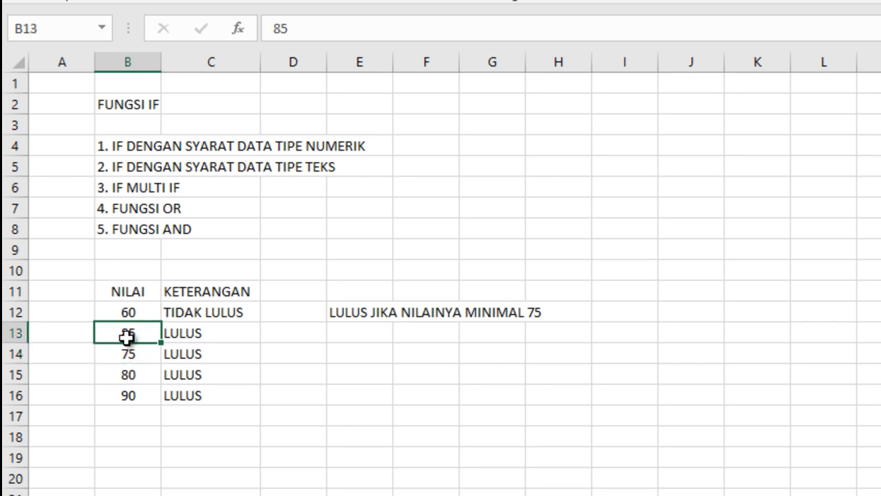
{"action": "type", "text": "74"}
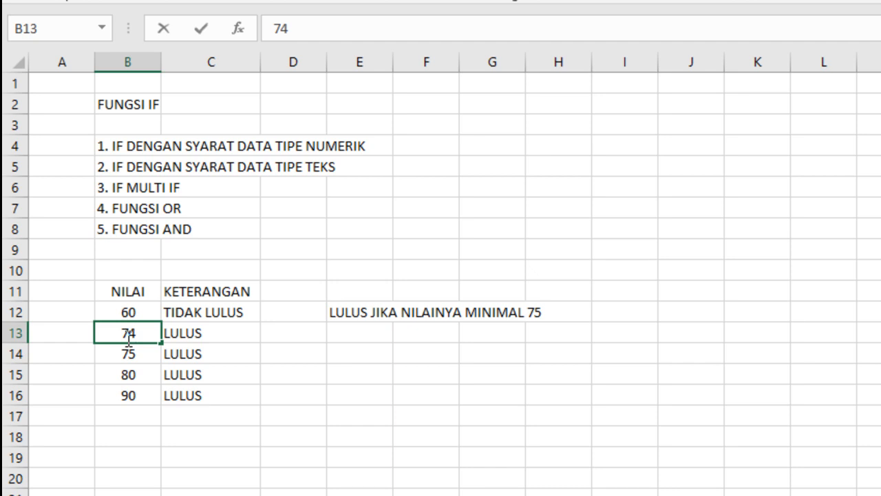
{"action": "key", "text": "Return"}
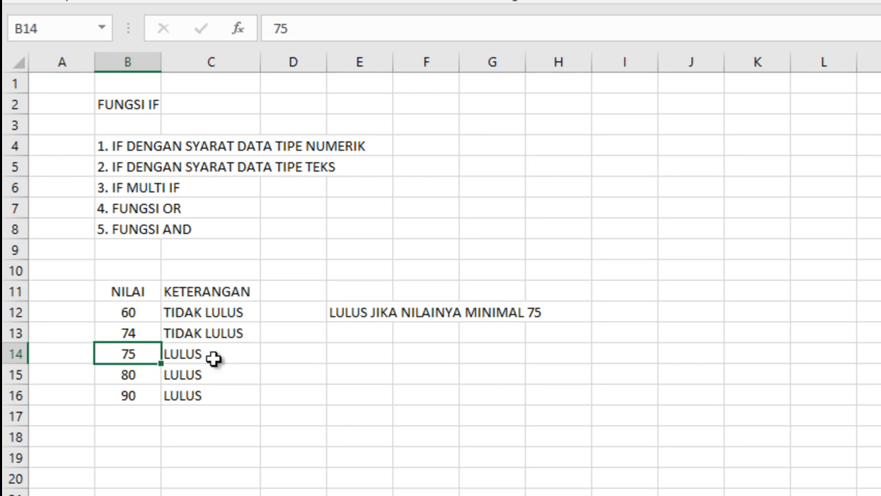
Step: Examine the IF formula in C12, in particular the text it returns when the test is false
{"action": "double_click", "coordinate": [214, 311]}
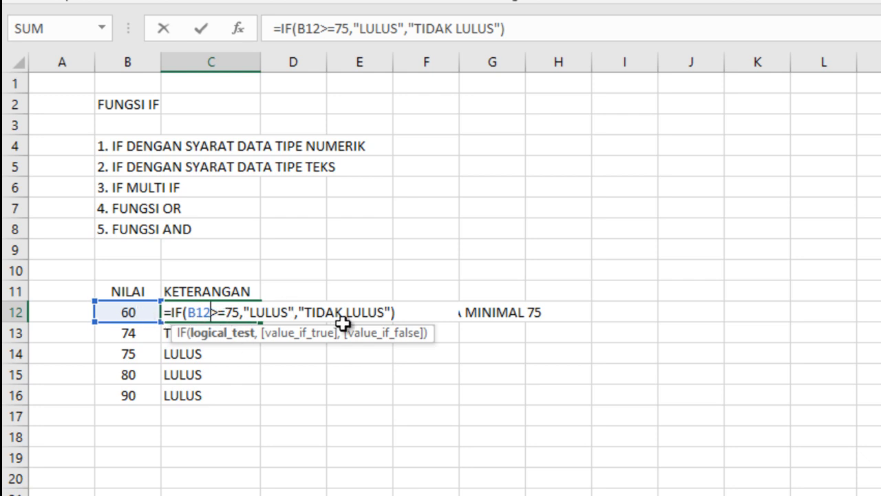
{"action": "left_click_drag", "start_coordinate": [307, 312], "coordinate": [383, 312]}
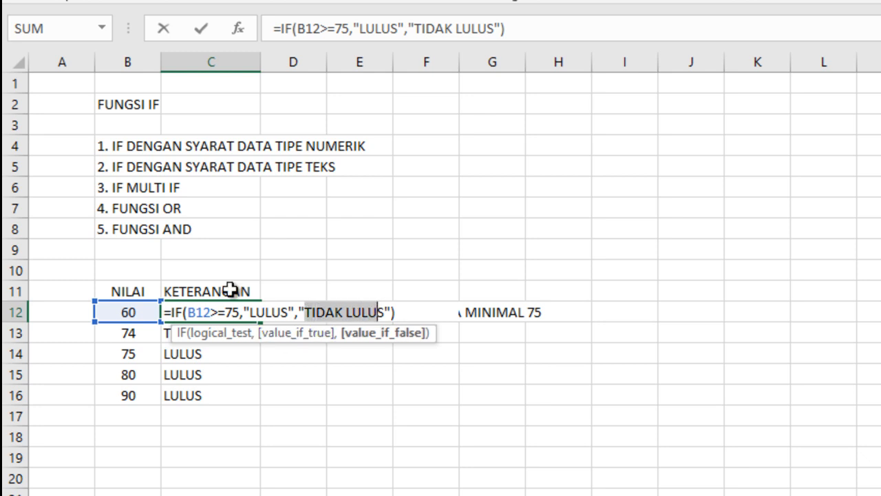
{"action": "key", "text": "Escape"}
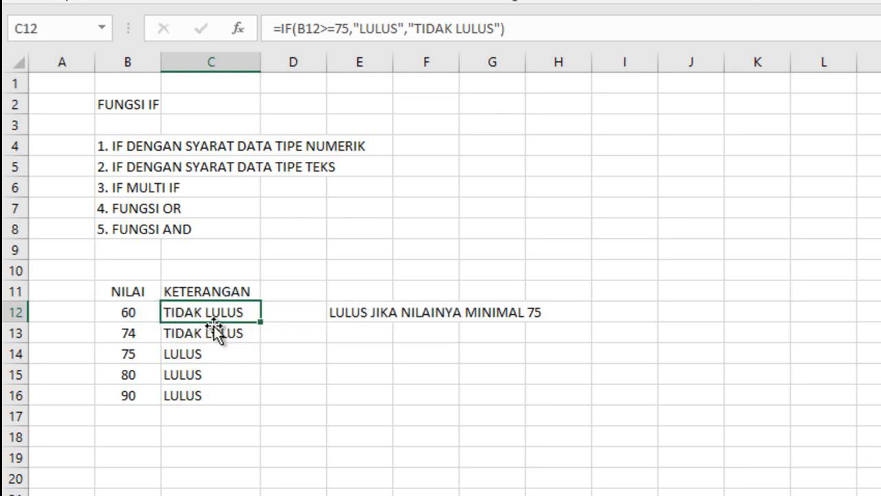
{"action": "left_click", "coordinate": [225, 331]}
{"action": "left_click", "coordinate": [217, 312]}
Step: Clear the score example from A11:I17 and select B11 as the start of a new example table
{"action": "left_click_drag", "start_coordinate": [75, 289], "coordinate": [601, 429]}
{"action": "key", "text": "Delete"}
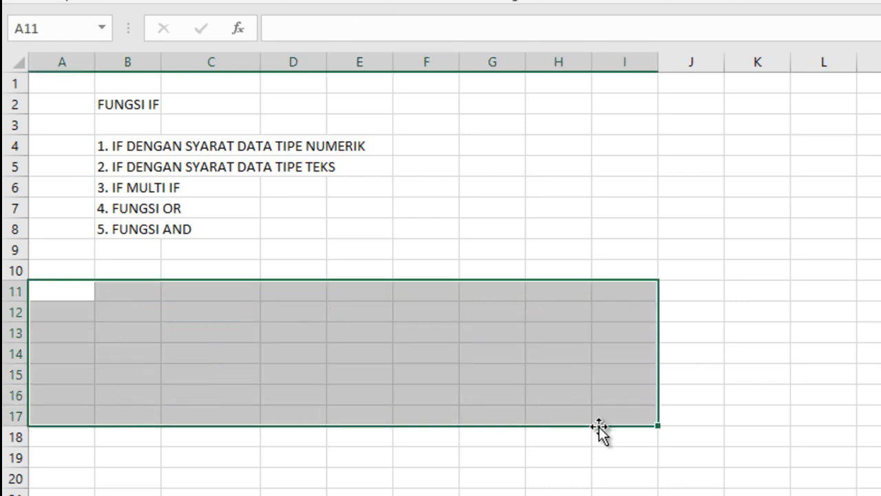
{"action": "left_click", "coordinate": [150, 295]}
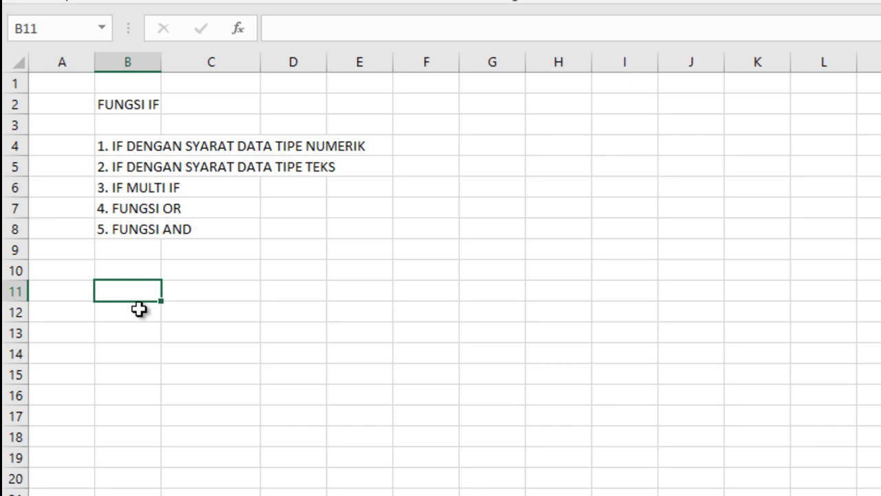
{"action": "left_click", "coordinate": [142, 270]}
{"action": "left_click", "coordinate": [138, 290]}
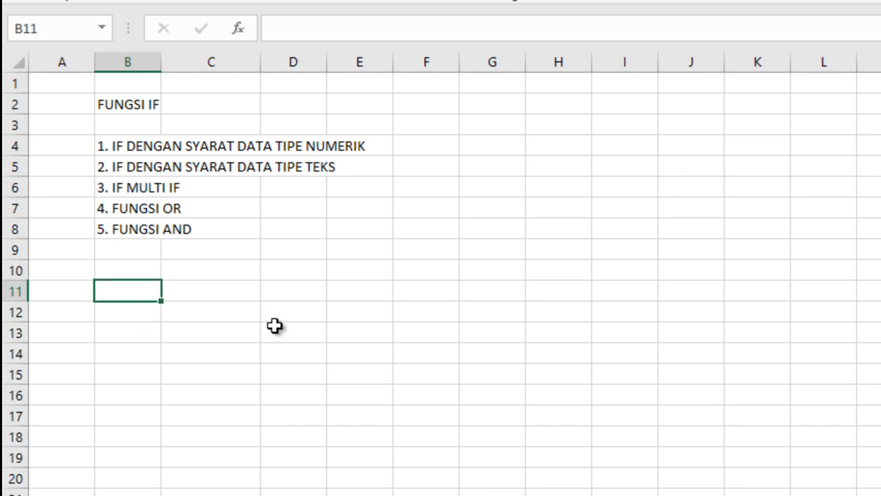
{"action": "type", "text": "MU"}
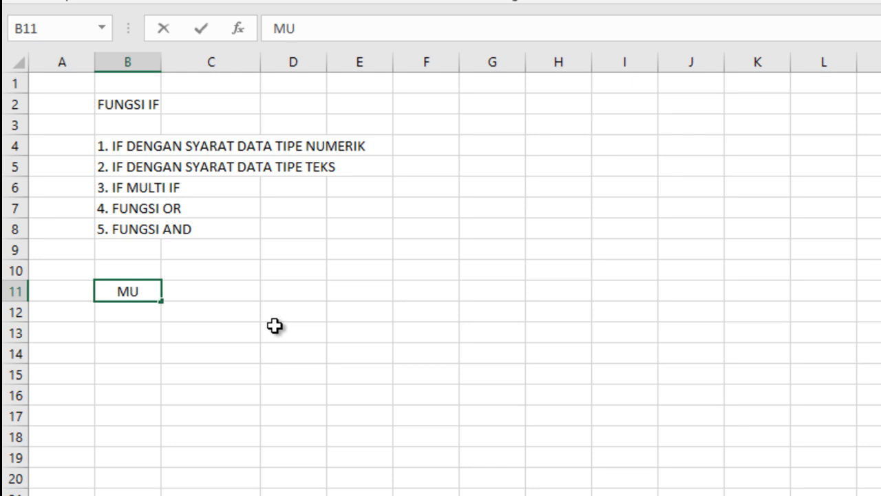
{"action": "type", "text": "SIM"}
{"action": "key", "text": "Tab"}
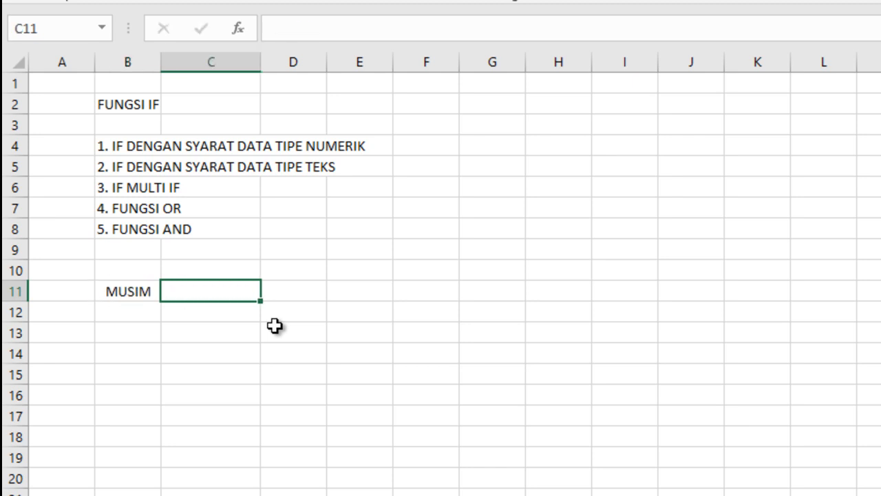
{"action": "key", "text": "Left"}
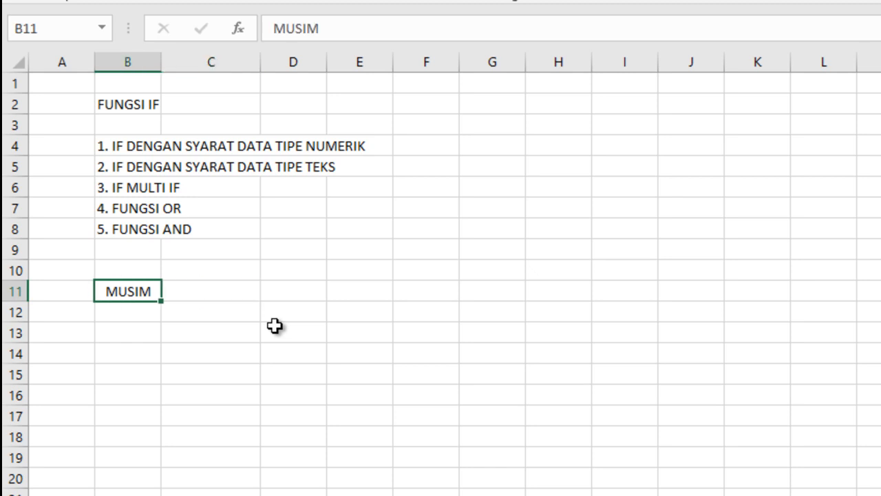
{"action": "key", "text": "BackSpace"}
Step: Enter the new table headings "UJIAN" in B11 and "PERASAAN" in C11
{"action": "type", "text": "UJIAN"}
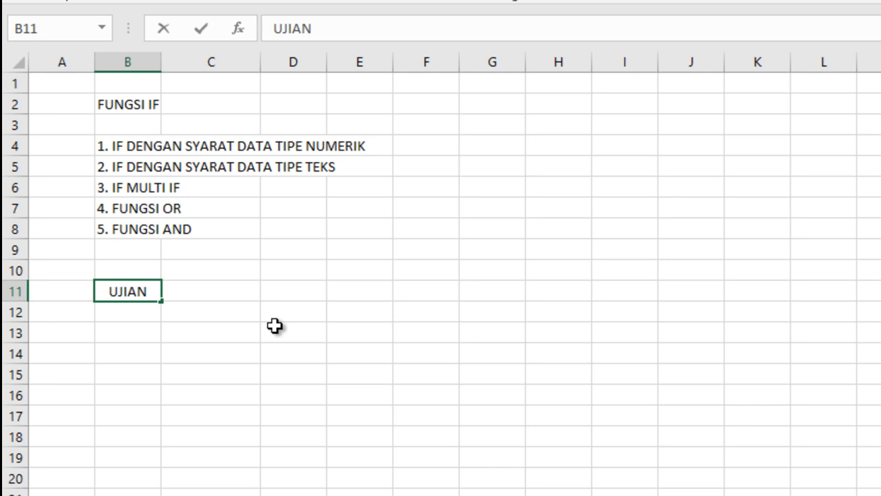
{"action": "key", "text": "Right"}
{"action": "type", "text": "PER"}
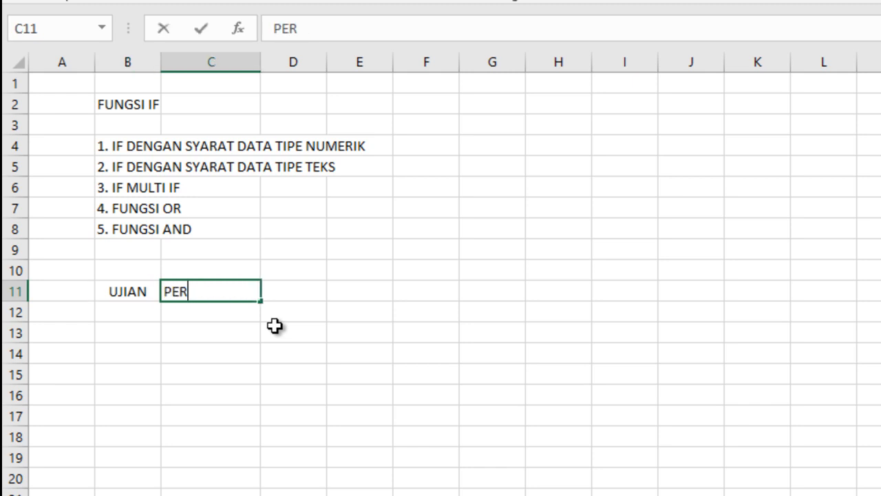
{"action": "type", "text": "ASA"}
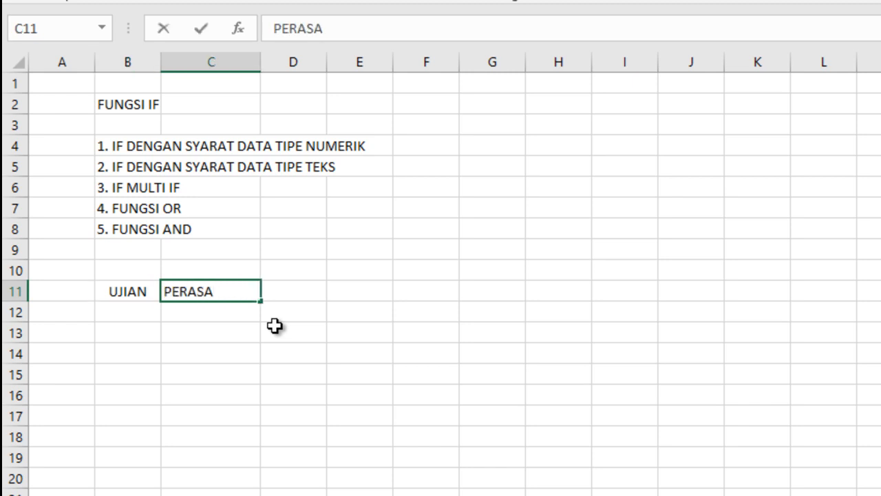
{"action": "type", "text": "AN"}
Step: Enter the exam results "LULUS" in B12 and "GAGAL" in B13 under the UJIAN heading
{"action": "left_click", "coordinate": [131, 311]}
{"action": "type", "text": "LULUS"}
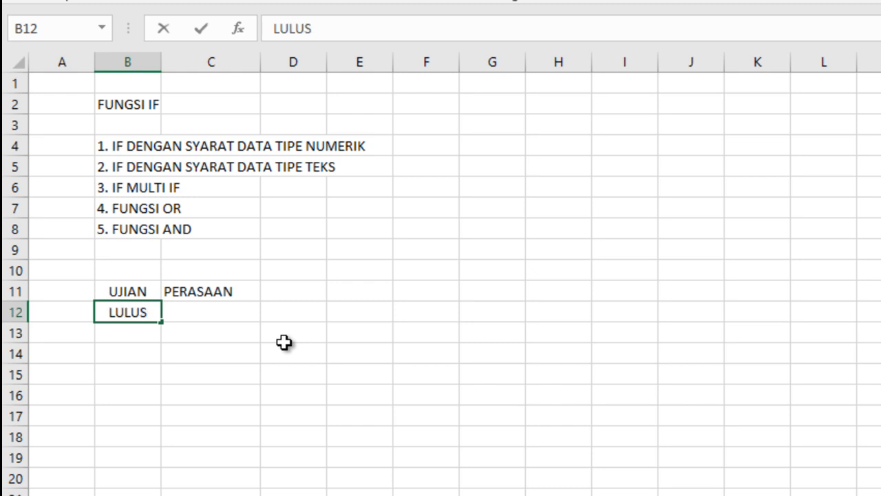
{"action": "key", "text": "Return"}
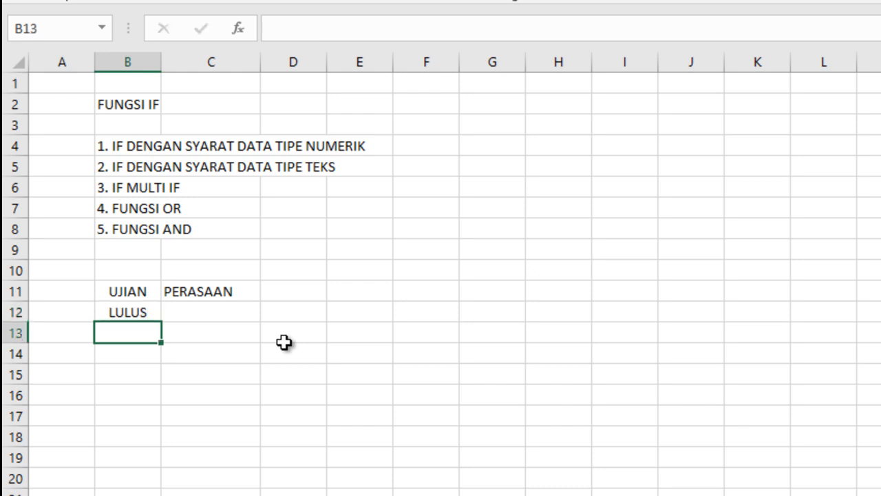
{"action": "type", "text": "GAGAL"}
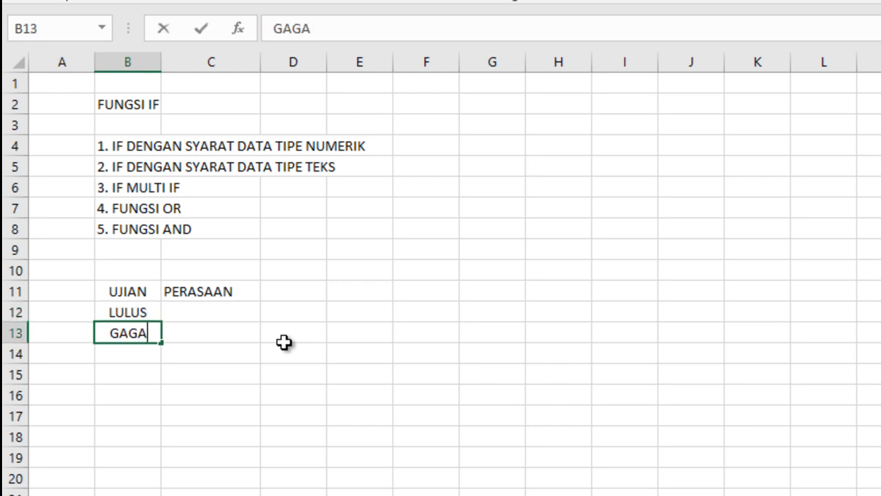
{"action": "left_click", "coordinate": [301, 354]}
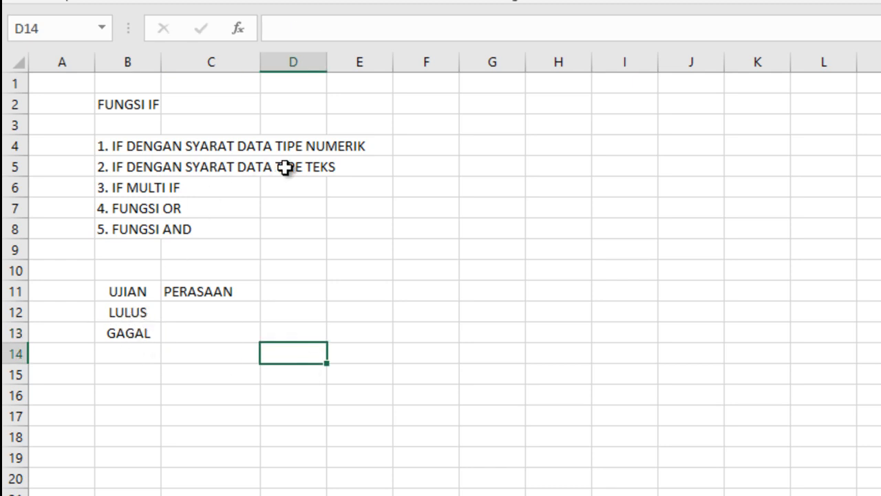
{"action": "left_click", "coordinate": [130, 313]}
{"action": "left_click", "coordinate": [130, 333]}
{"action": "left_click", "coordinate": [134, 315]}
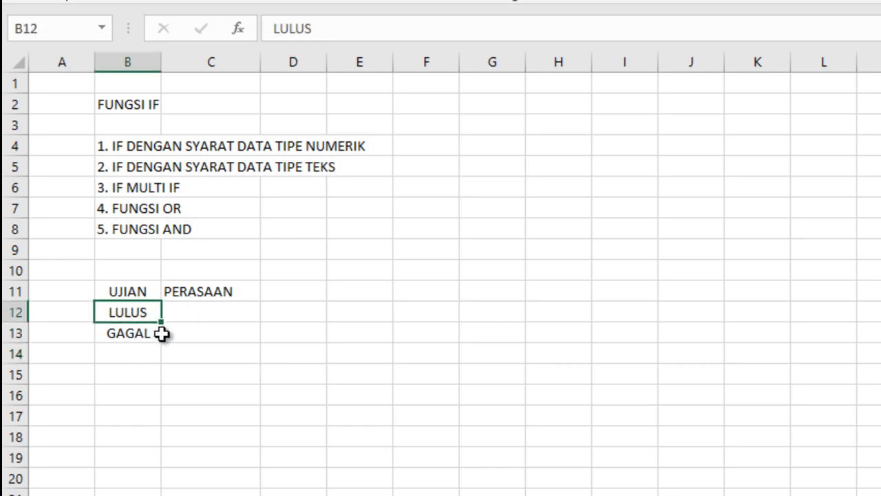
{"action": "left_click", "coordinate": [364, 315]}
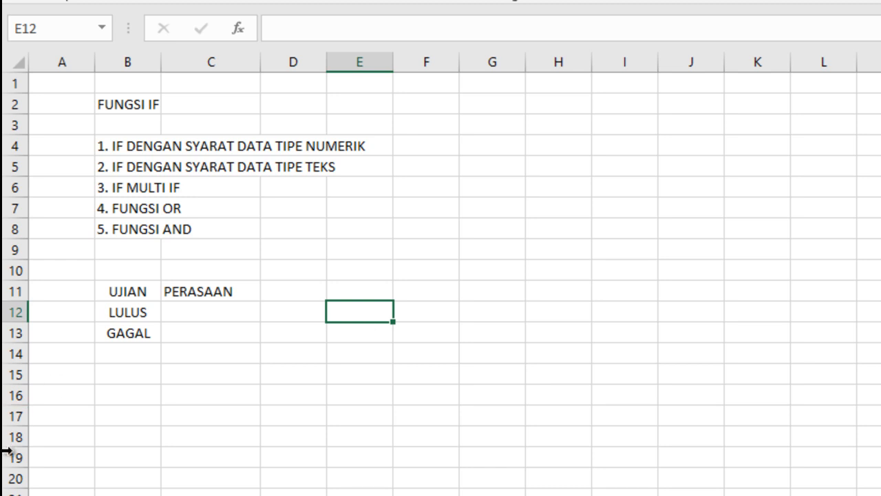
{"action": "left_click", "coordinate": [211, 311]}
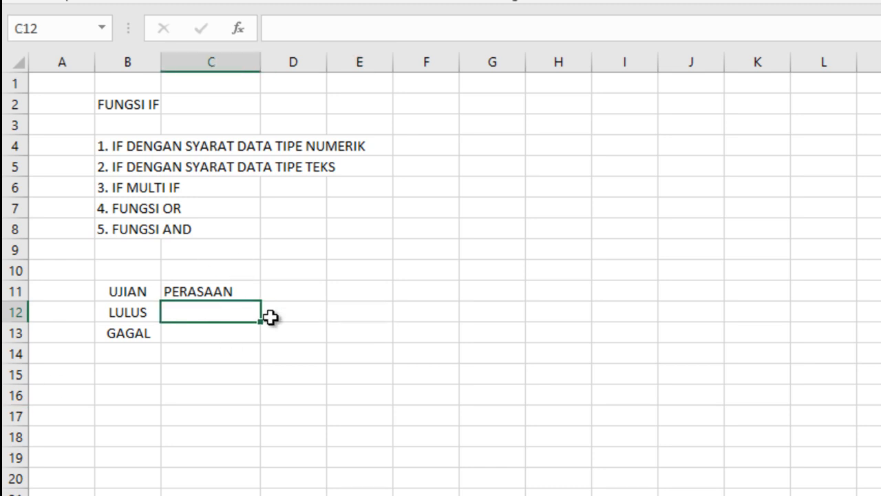
{"action": "type", "text": "-"}
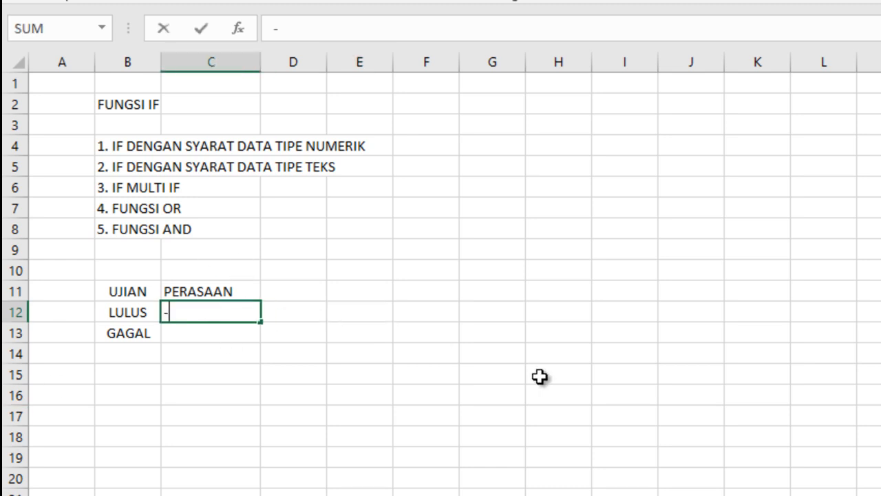
{"action": "type", "text": "I"}
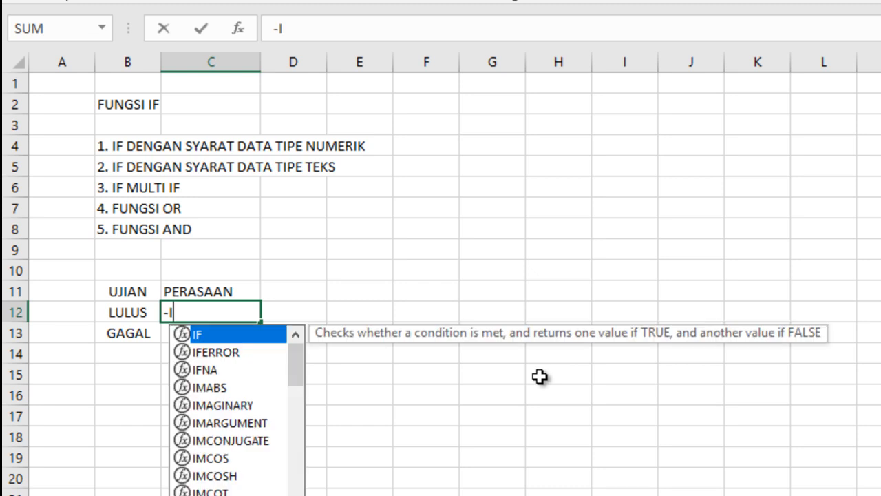
{"action": "key", "text": "BackSpace"}
{"action": "key", "text": "BackSpace"}
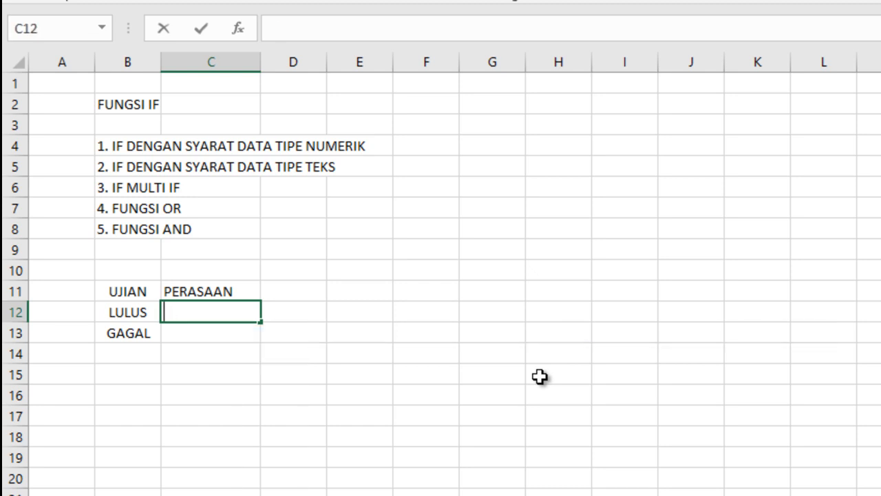
Step: Start an IF formula in C12 whose logical test checks whether B12 equals the text "LULUS"
{"action": "type", "text": "=IF"}
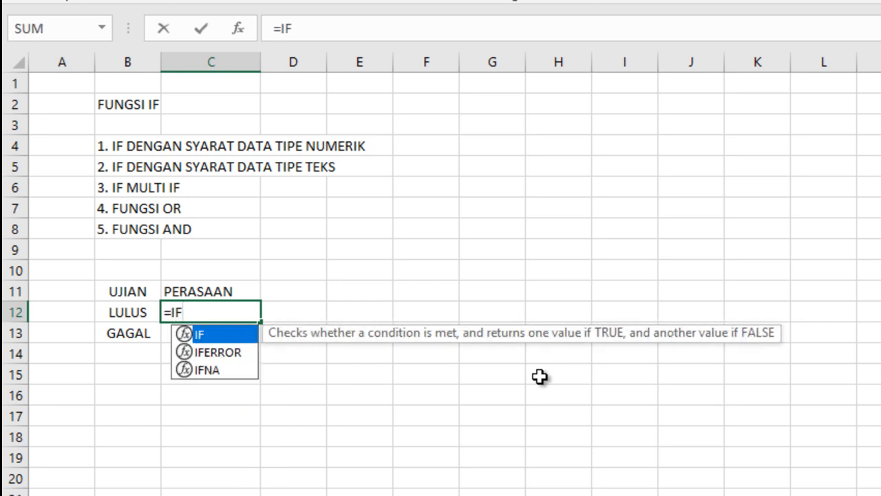
{"action": "type", "text": "("}
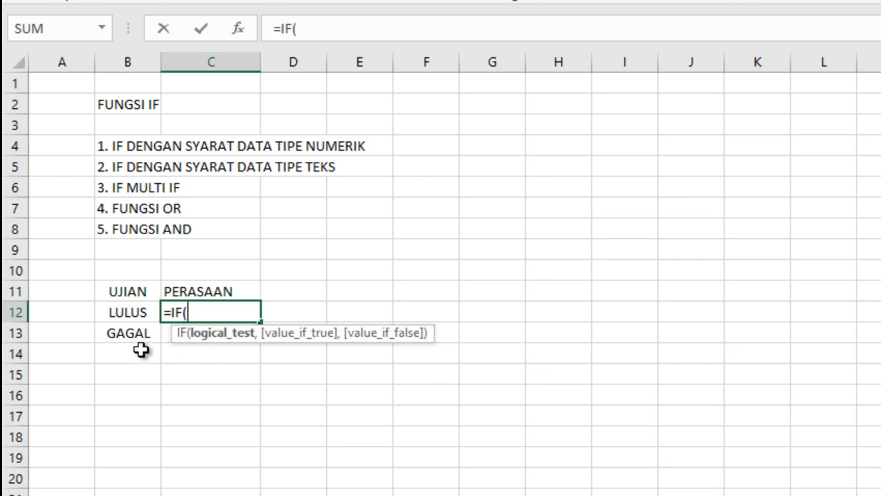
{"action": "left_click", "coordinate": [127, 312]}
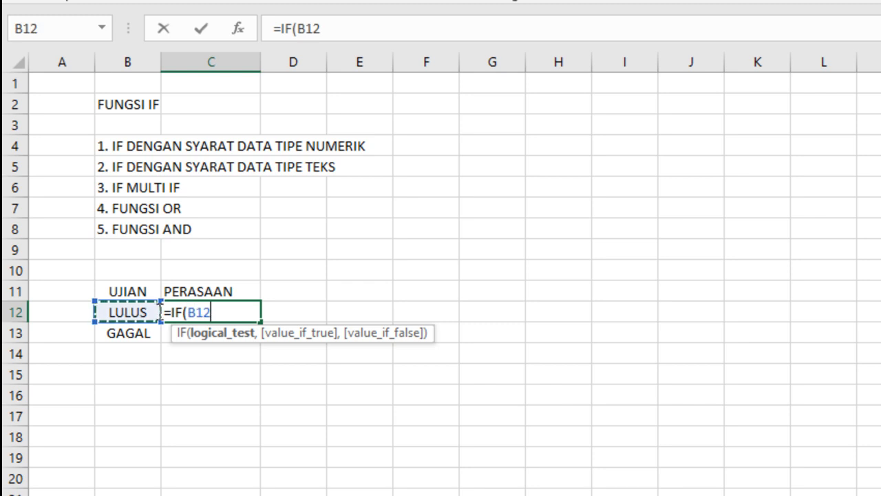
{"action": "type", "text": ";"}
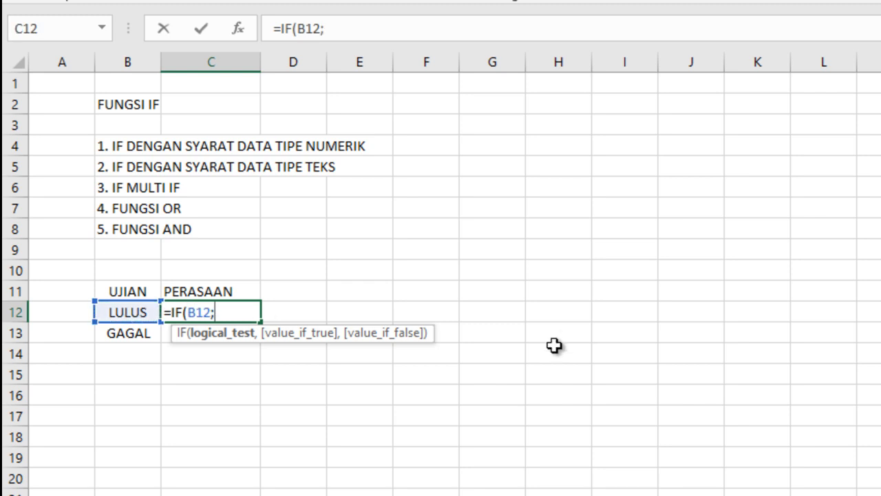
{"action": "key", "text": "BackSpace"}
{"action": "type", "text": "=\""}
{"action": "type", "text": "LU"}
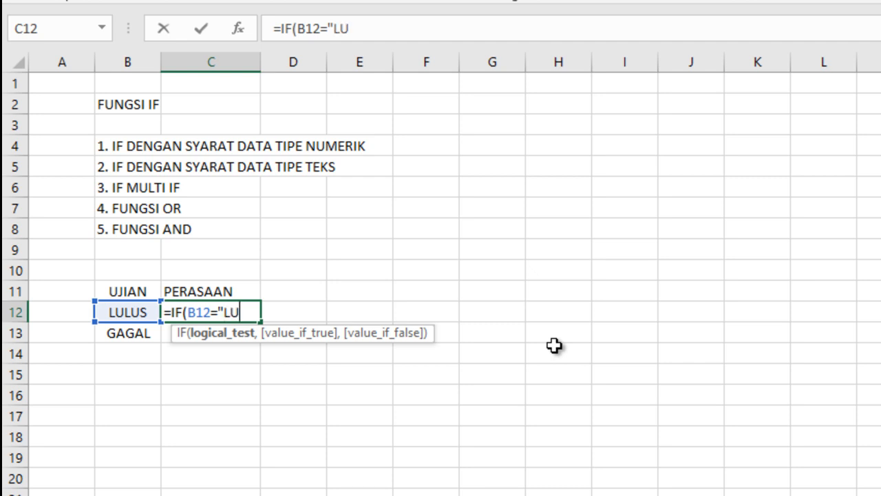
{"action": "type", "text": "LUS"}
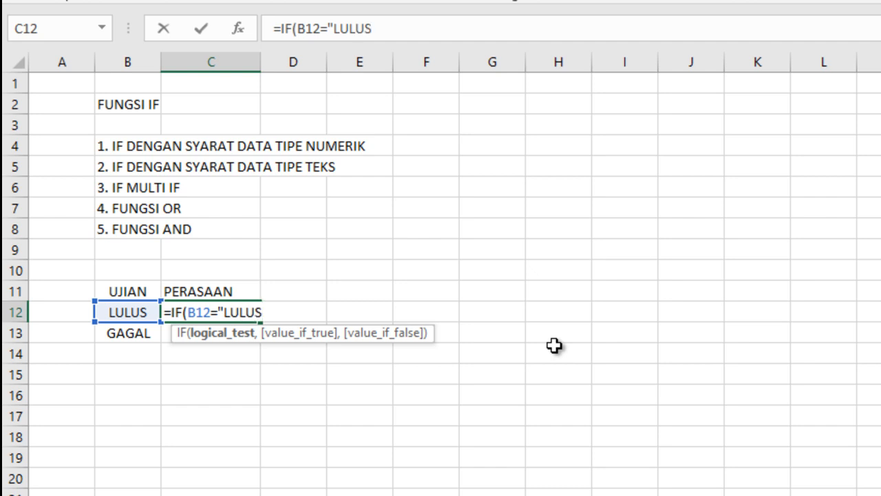
{"action": "type", "text": "\","}
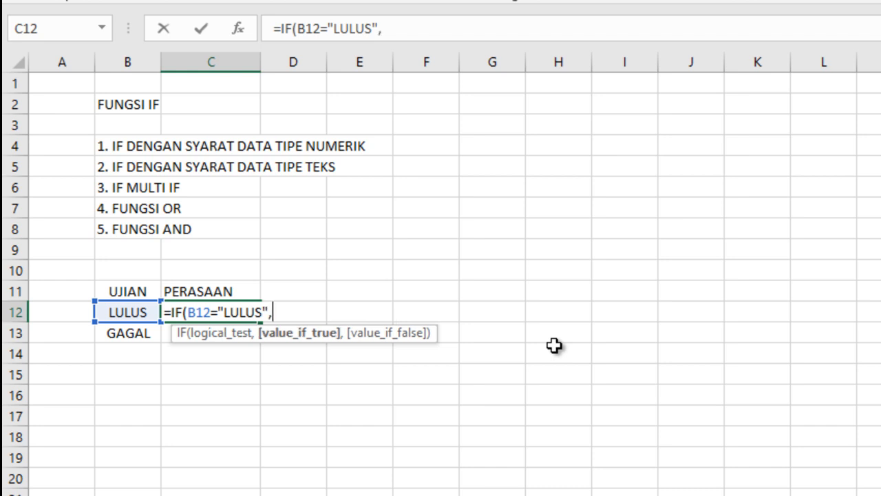
{"action": "type", "text": "\""}
{"action": "type", "text": "GEMBI"}
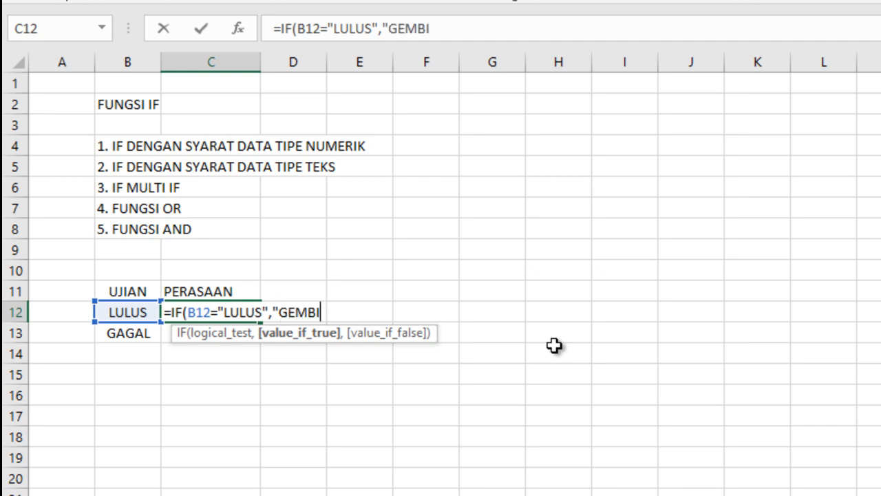
{"action": "type", "text": "RA\""}
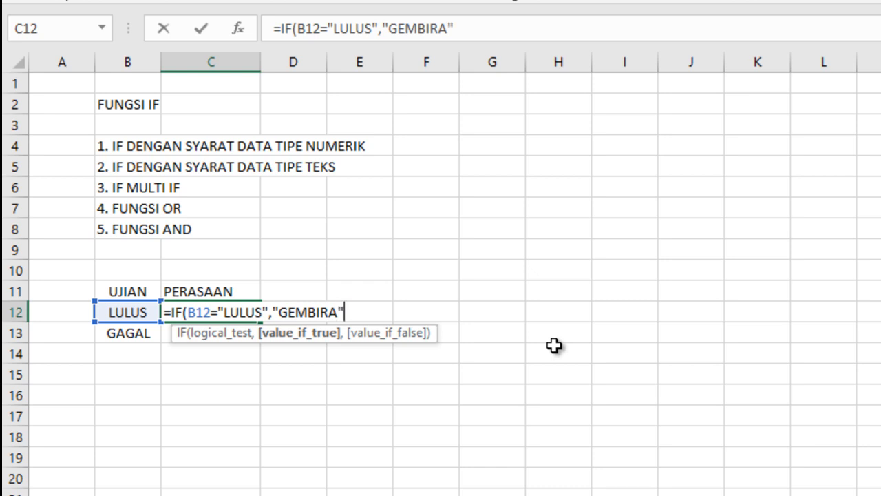
{"action": "type", "text": ","}
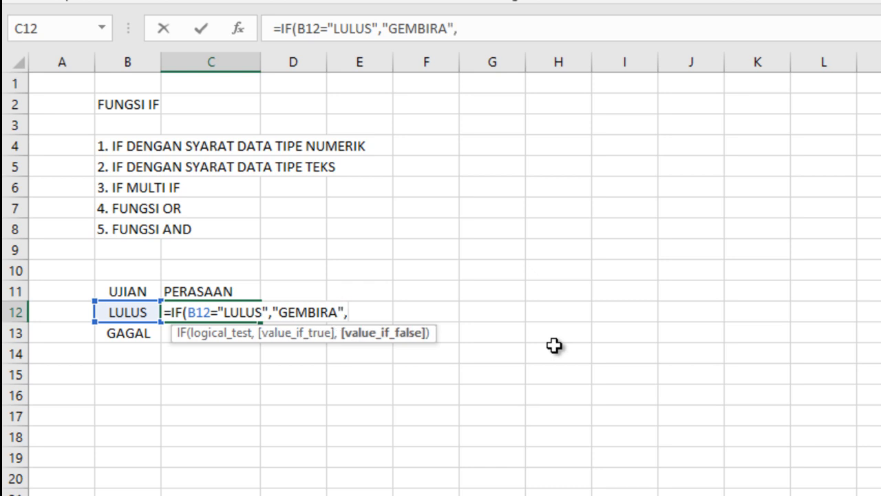
{"action": "type", "text": "\"SED"}
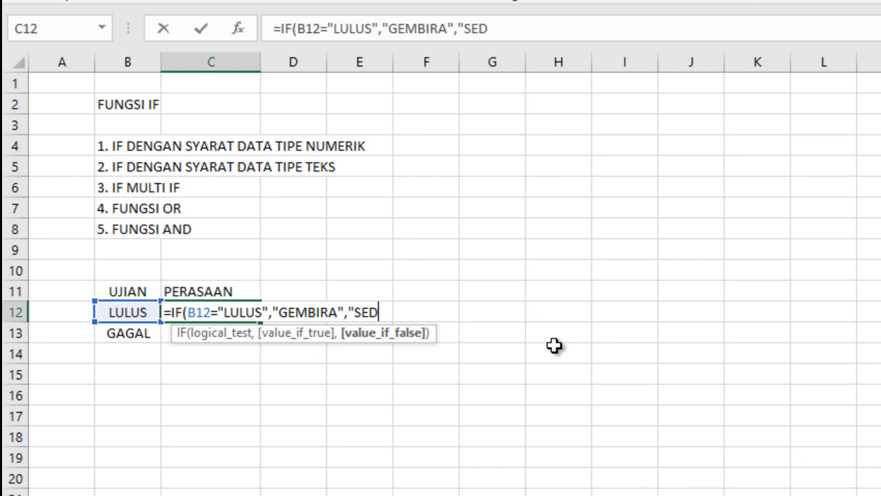
{"action": "type", "text": "IH\")"}
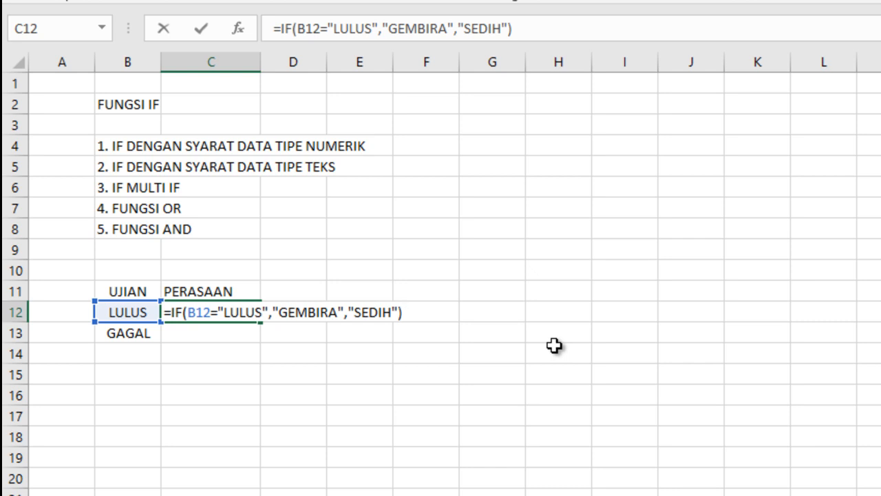
Step: Confirm the IF formula in C12 and fill it down to C13 for the GAGAL row
{"action": "key", "text": "Return"}
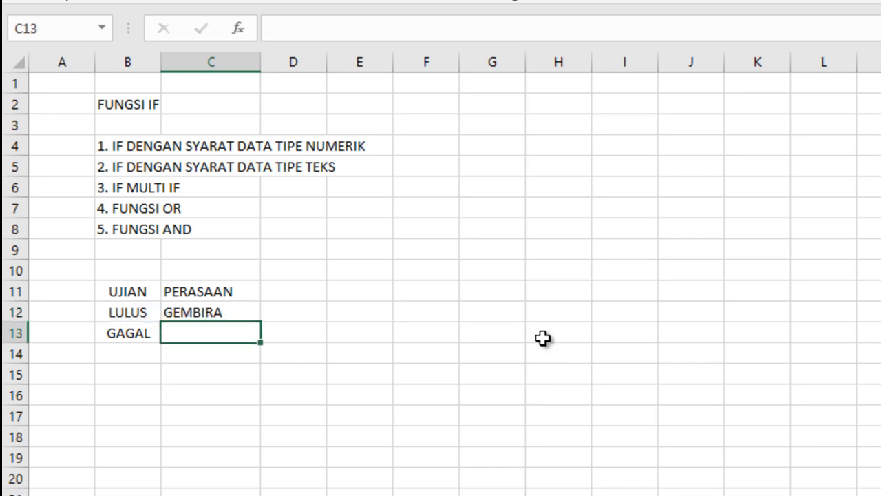
{"action": "left_click", "coordinate": [203, 311]}
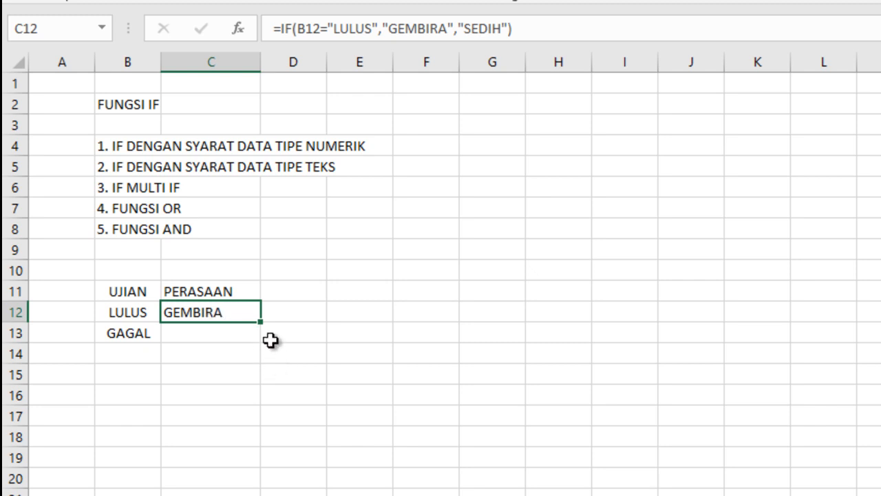
{"action": "left_click_drag", "start_coordinate": [261, 318], "coordinate": [262, 347]}
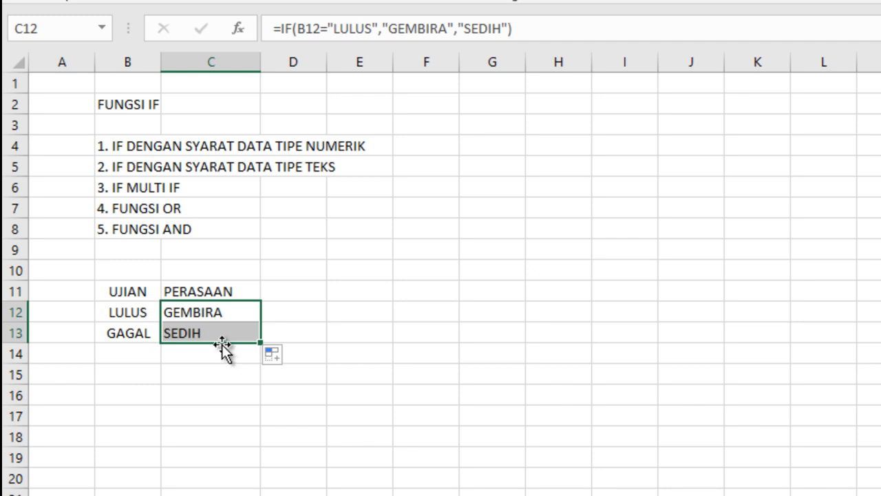
Step: Examine the IF formulas in C12 and C13, checking the cell reference, the text condition and the value-if-true argument
{"action": "left_click", "coordinate": [210, 311]}
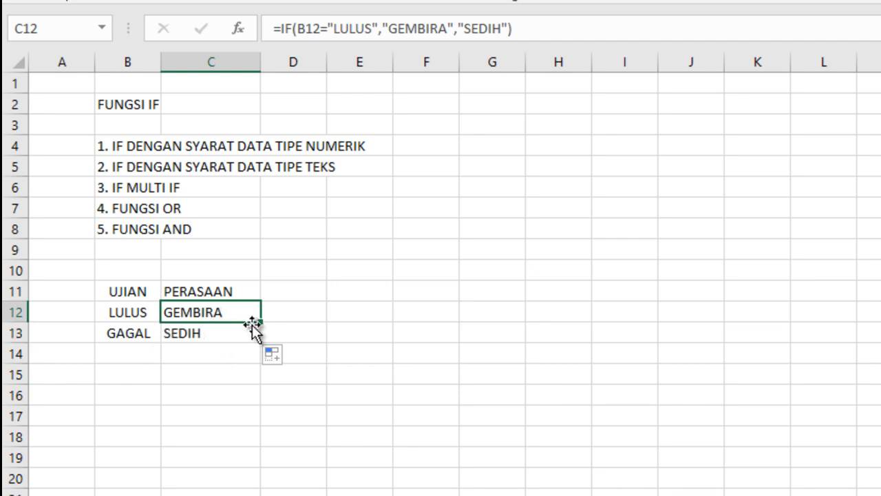
{"action": "double_click", "coordinate": [217, 311]}
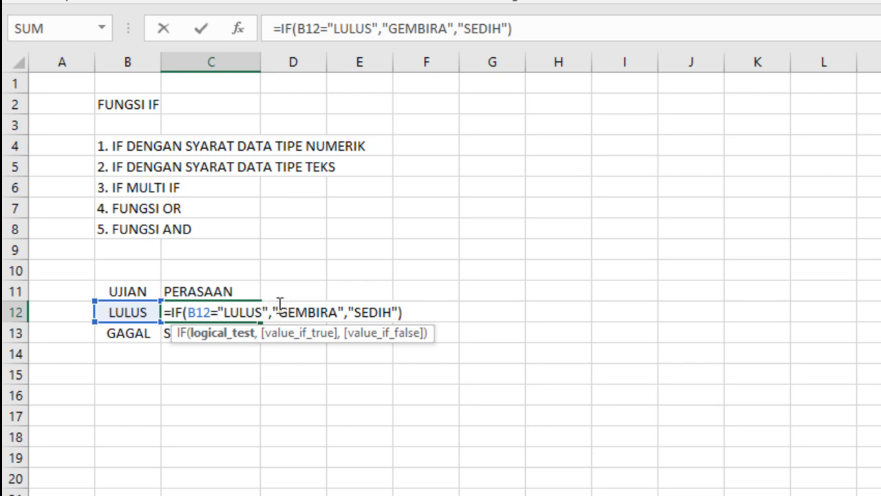
{"action": "left_click_drag", "start_coordinate": [279, 307], "coordinate": [337, 305]}
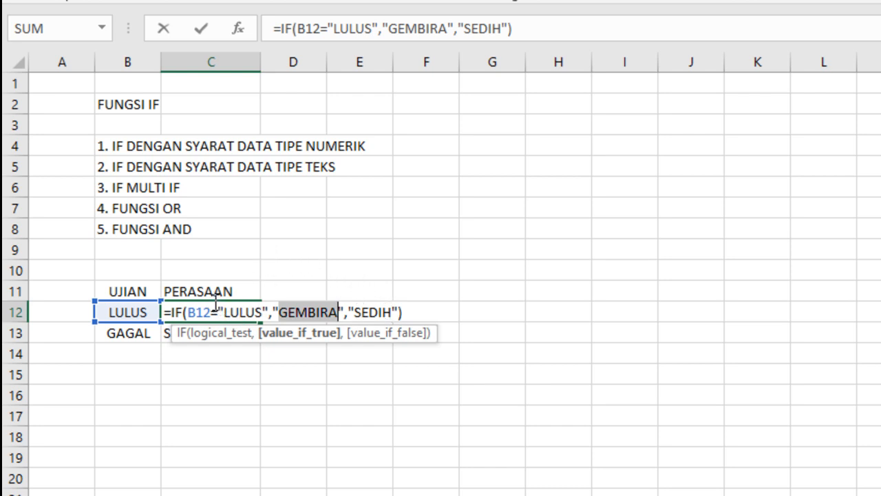
{"action": "key", "text": "ctrl+Return"}
{"action": "left_click", "coordinate": [188, 334]}
{"action": "double_click", "coordinate": [196, 333]}
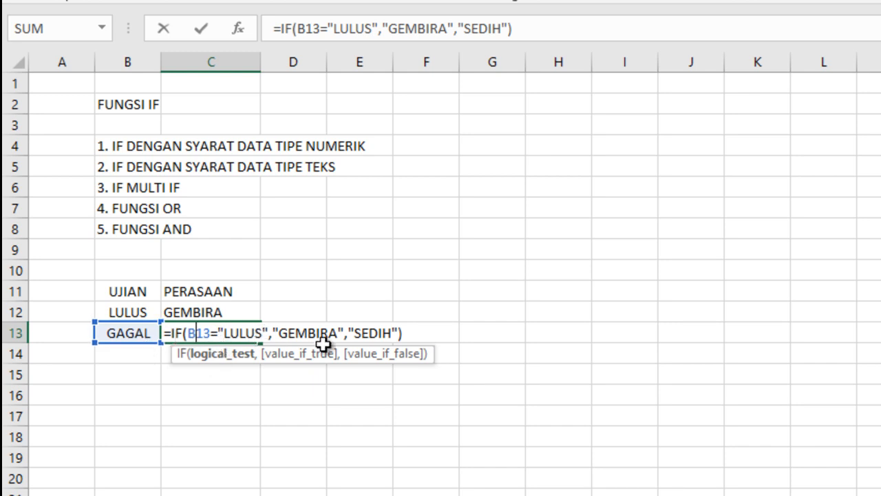
{"action": "left_click", "coordinate": [319, 291]}
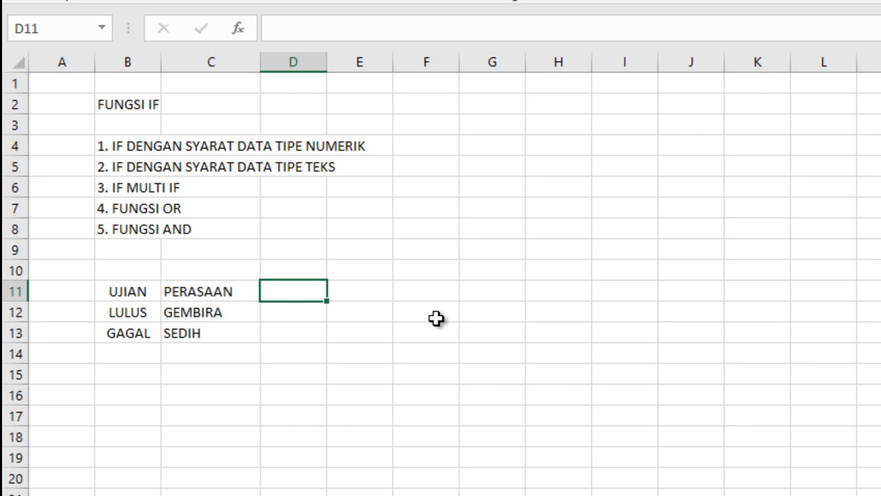
Step: Clear the exam and feeling example table by deleting the contents of A10:E15
{"action": "left_click_drag", "start_coordinate": [73, 278], "coordinate": [394, 377]}
{"action": "key", "text": "Delete"}
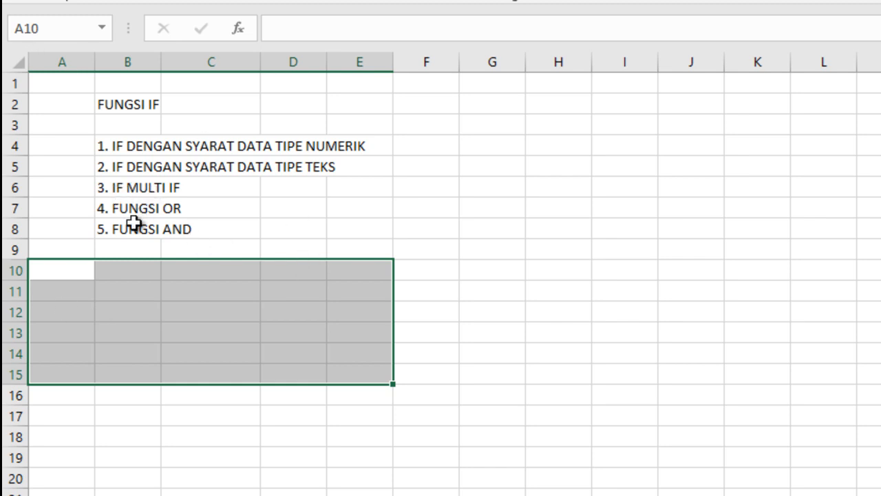
{"action": "left_click", "coordinate": [131, 187]}
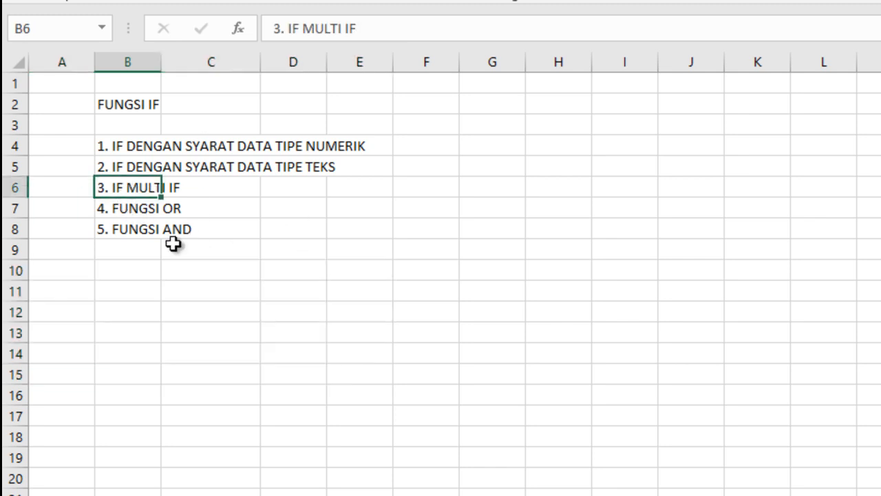
Step: Enter the headings "RANGKING" in B11 and "HADIAH" in C11, and widen column B to fit its heading
{"action": "left_click", "coordinate": [128, 294]}
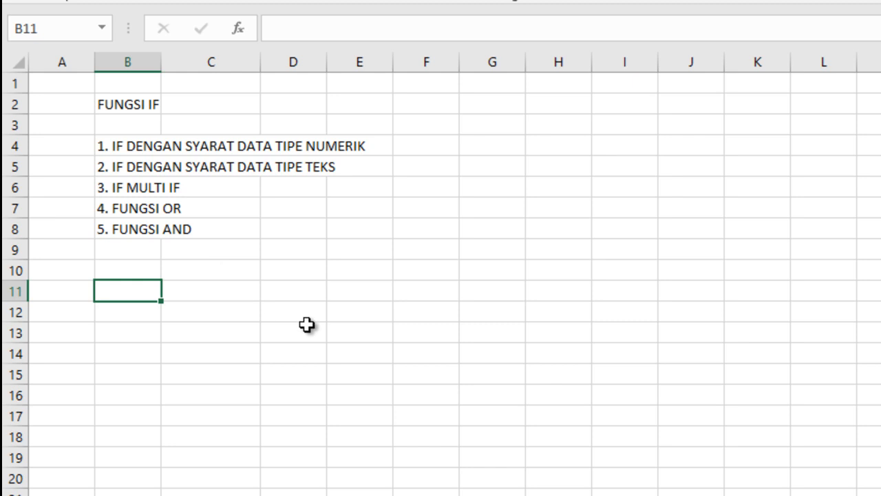
{"action": "type", "text": "RA"}
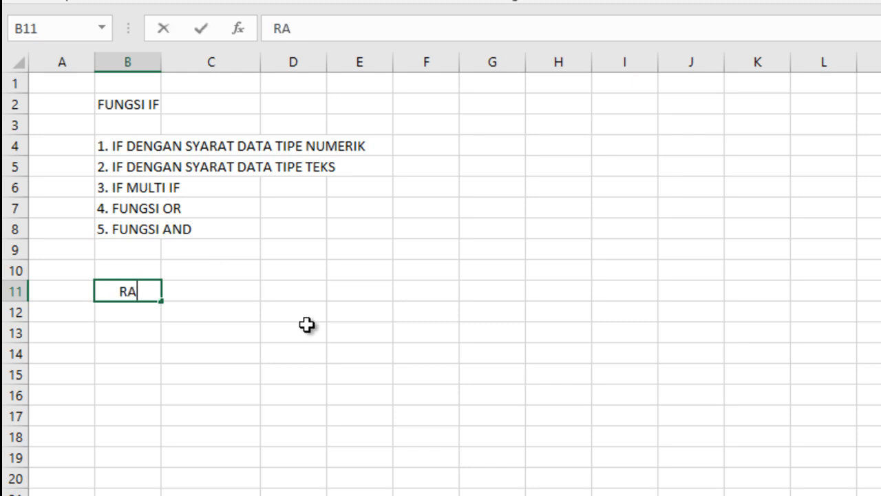
{"action": "type", "text": "NGKING"}
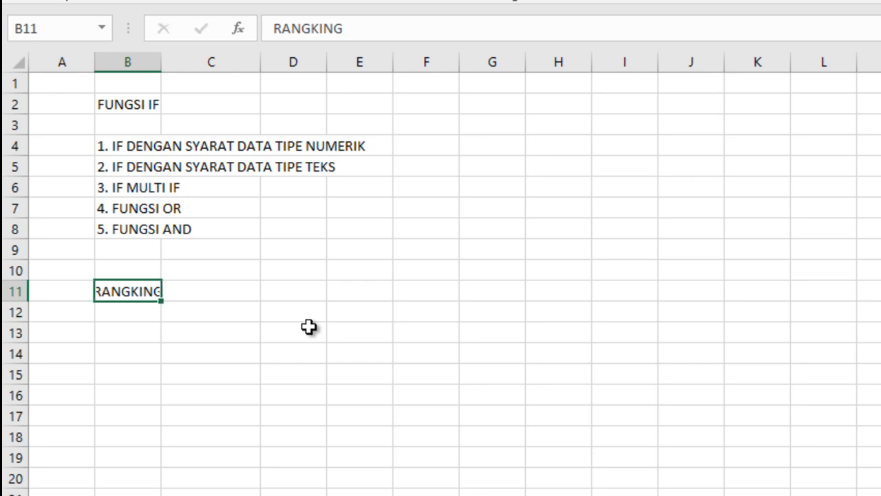
{"action": "key", "text": "Tab"}
{"action": "type", "text": "HADIAH"}
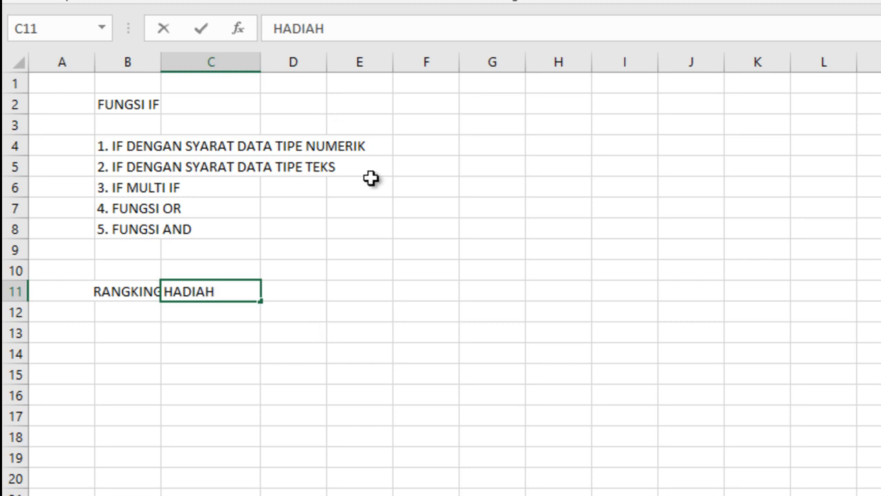
{"action": "left_click", "coordinate": [402, 274]}
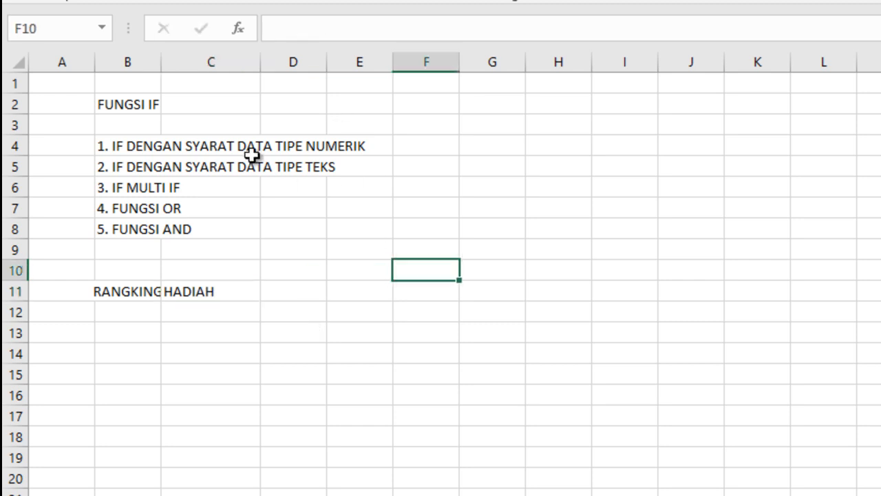
{"action": "left_click_drag", "start_coordinate": [164, 62], "coordinate": [182, 62]}
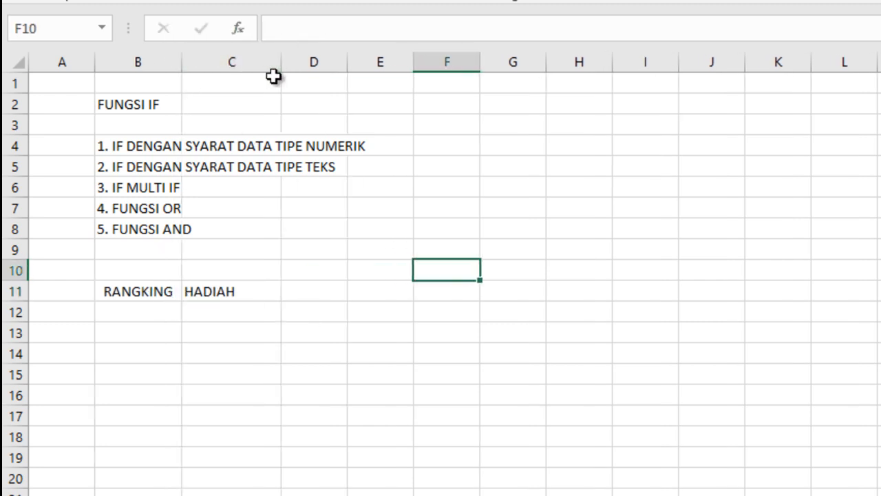
Step: Enter the ranks 1, 2 and 3 in B12:B14 under the RANGKING heading
{"action": "left_click", "coordinate": [129, 310]}
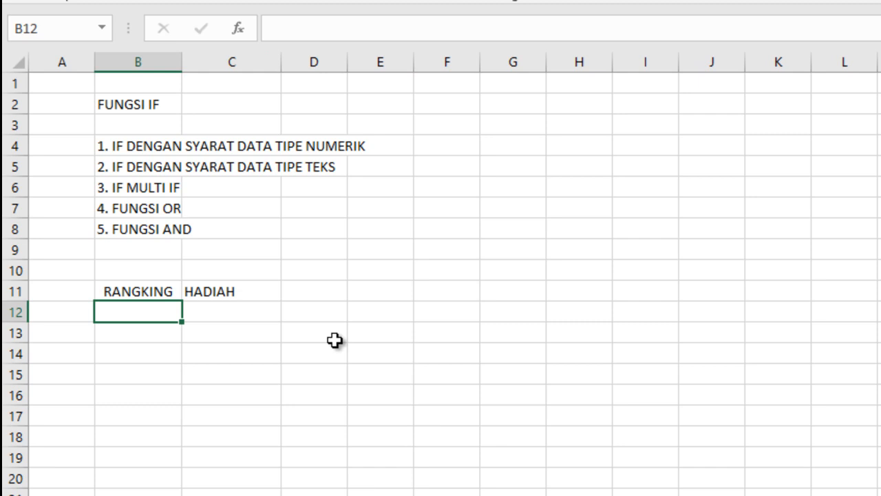
{"action": "type", "text": "1"}
{"action": "key", "text": "Return"}
{"action": "type", "text": "2"}
{"action": "key", "text": "Return"}
{"action": "type", "text": "3"}
{"action": "key", "text": "Tab"}
{"action": "key", "text": "Up"}
{"action": "key", "text": "Up"}
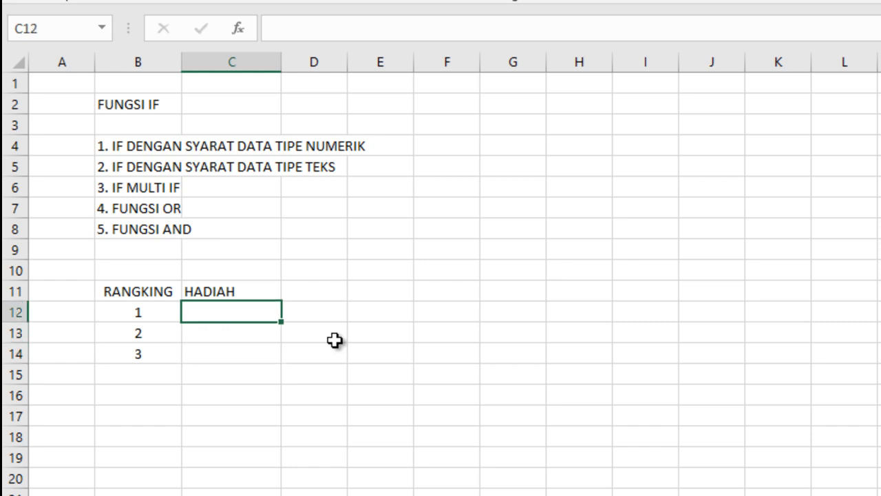
{"action": "key", "text": "Up"}
{"action": "key", "text": "Left"}
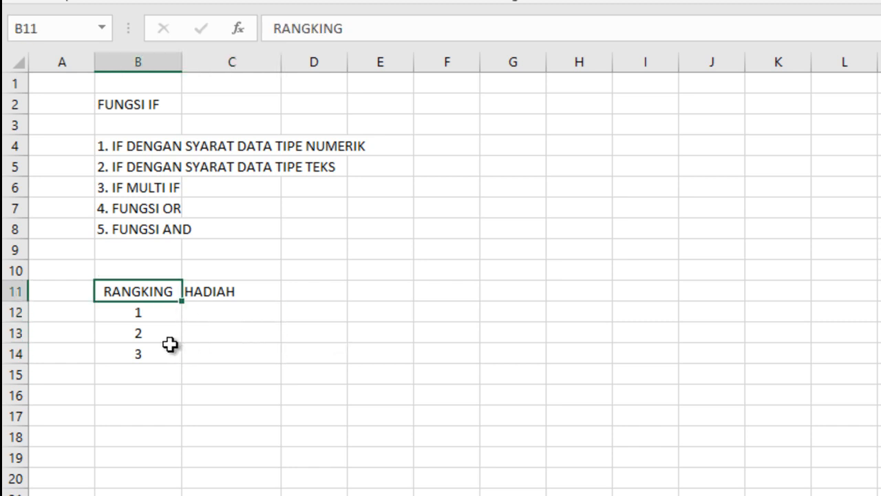
Step: List the prizes beside the table: "TABUNGAN" in E12, "TAS + SEPATU" in E13 and "SEPATU" in E14
{"action": "left_click", "coordinate": [364, 317]}
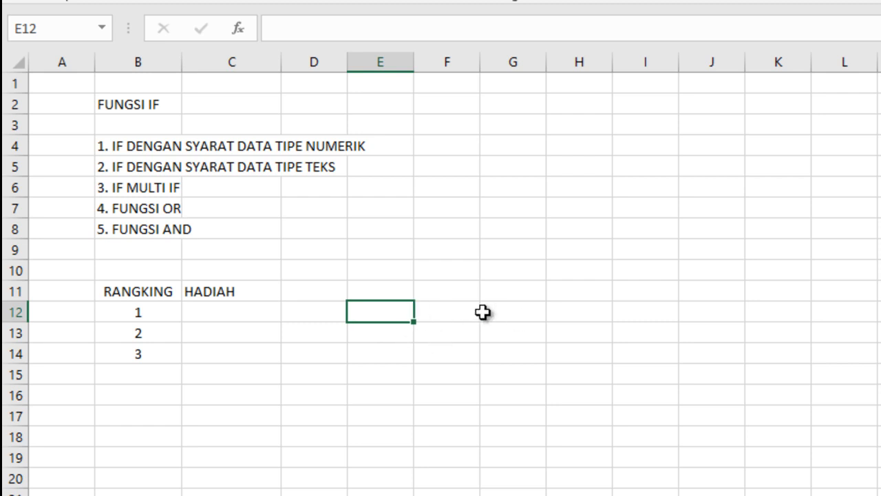
{"action": "type", "text": "TABU"}
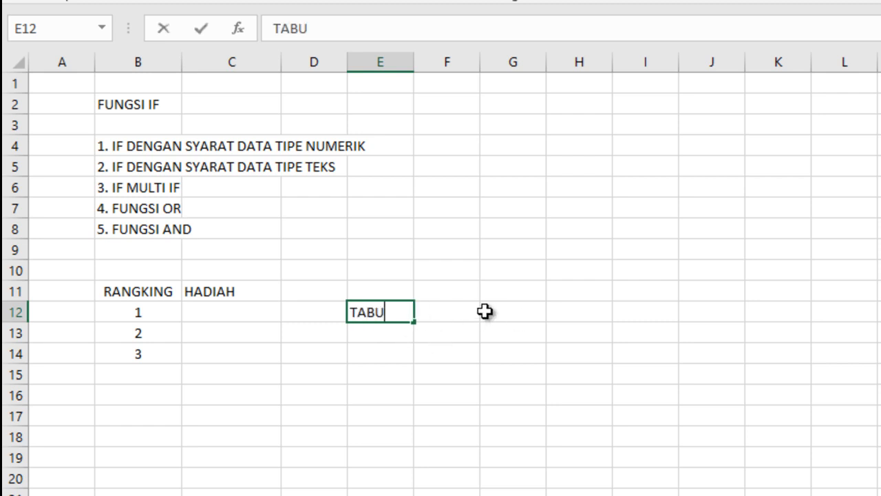
{"action": "type", "text": "NGAN"}
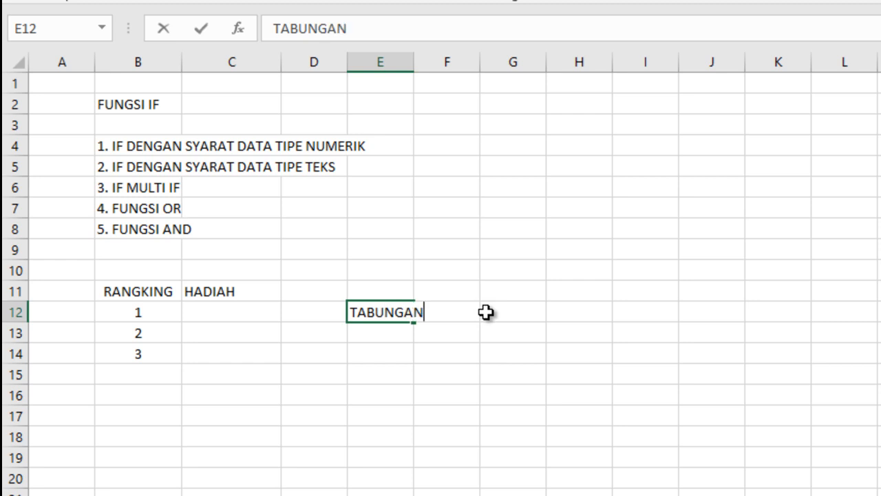
{"action": "key", "text": "Return"}
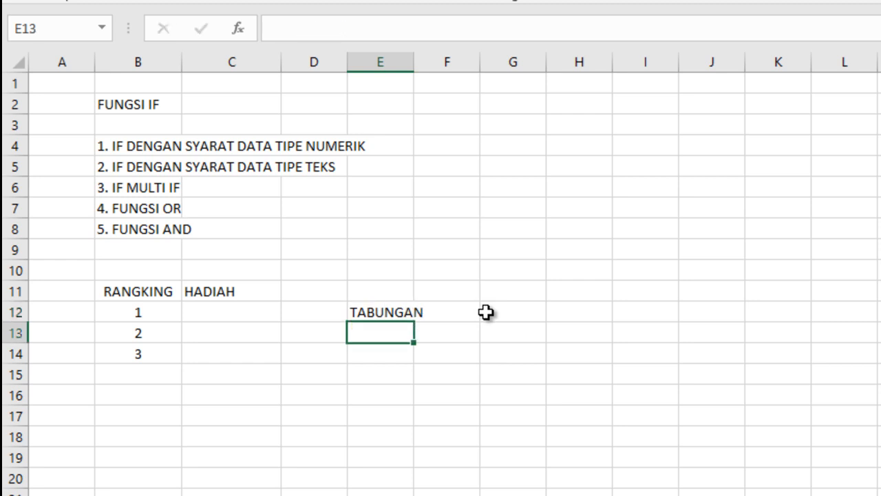
{"action": "type", "text": "TAS"}
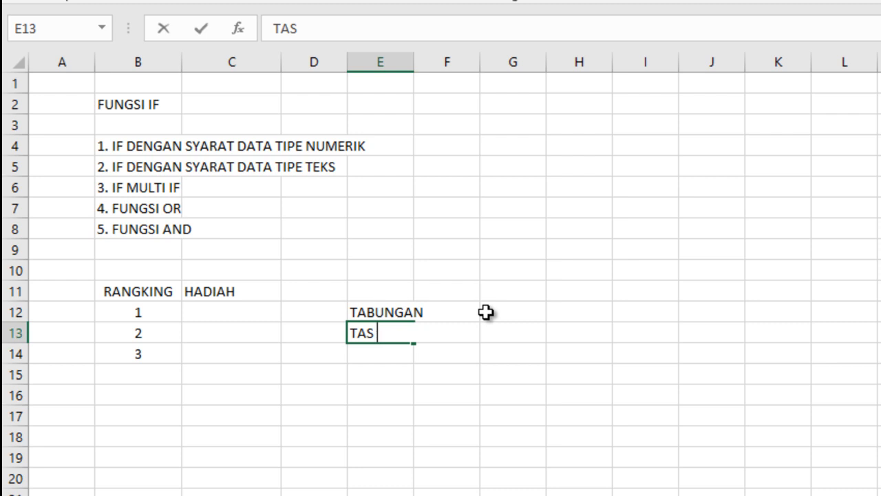
{"action": "type", "text": " + SEPATU"}
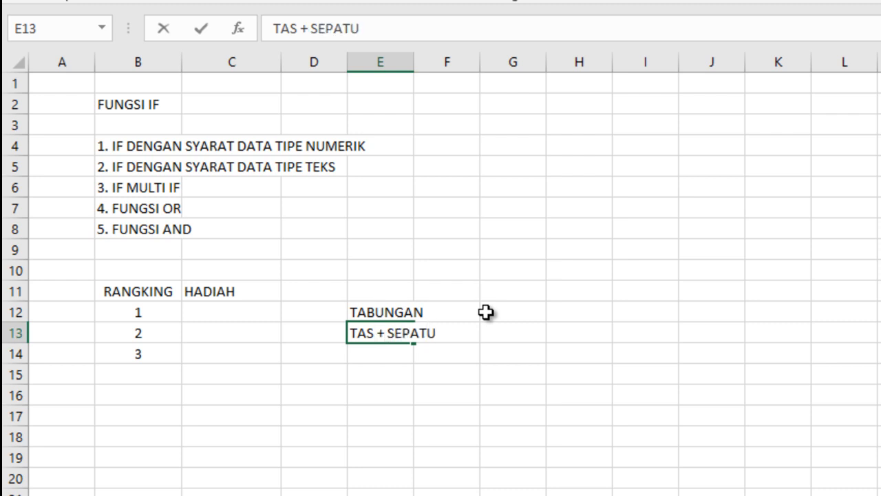
{"action": "key", "text": "Return"}
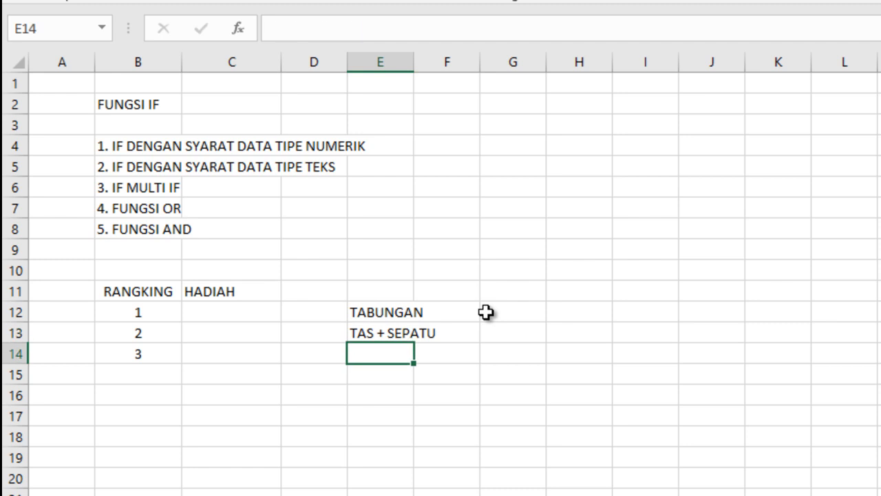
{"action": "type", "text": "SEPATU"}
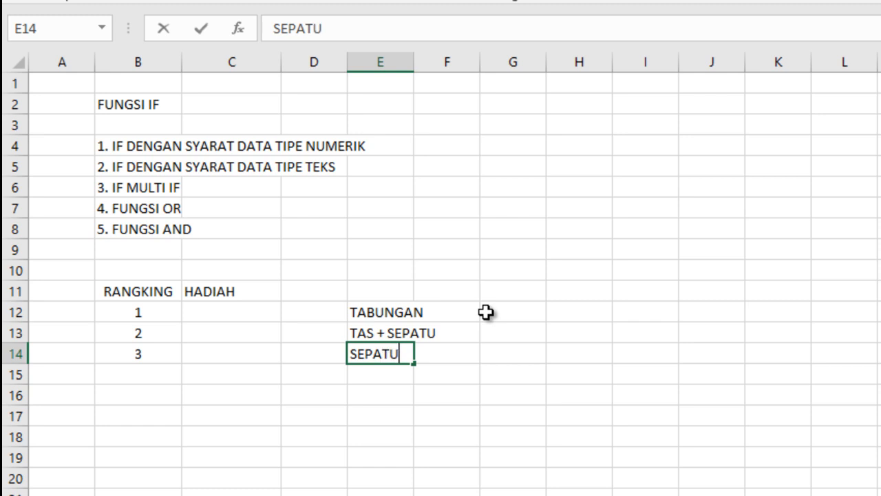
{"action": "left_click", "coordinate": [509, 398]}
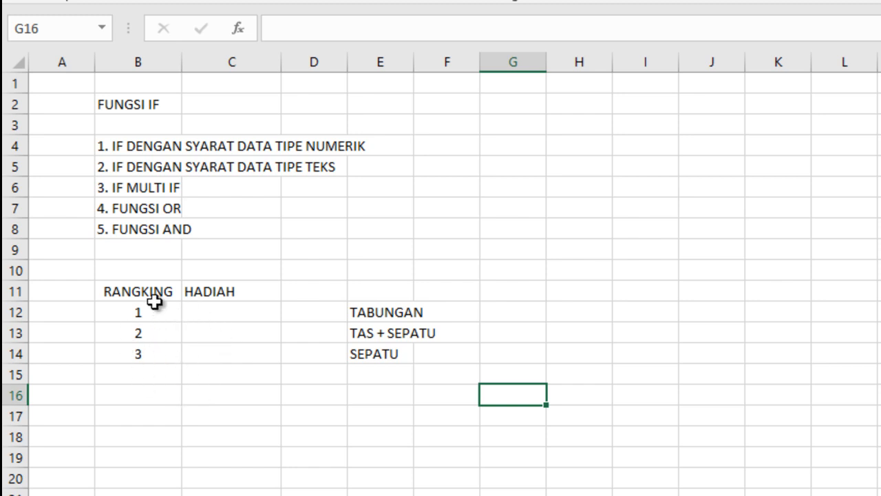
Step: Start an IF formula in C12 that tests B12=1 and returns "TABUNGAN" when true
{"action": "left_click", "coordinate": [216, 312]}
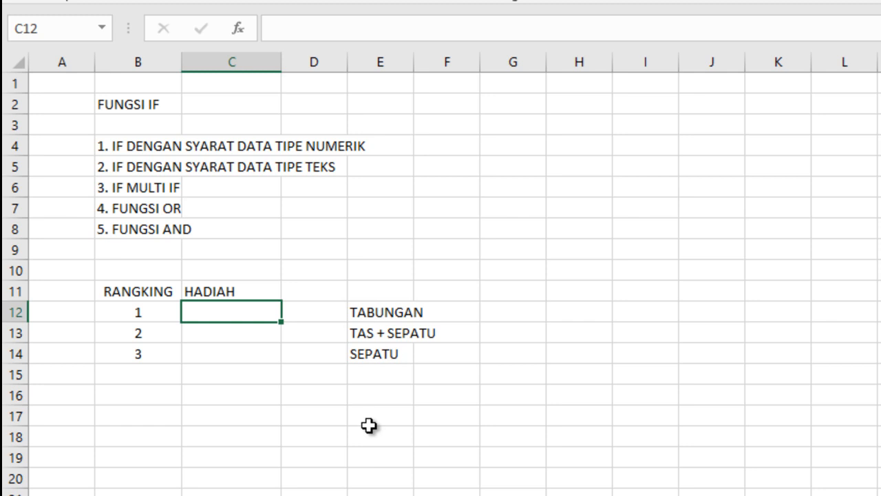
{"action": "type", "text": "=IF"}
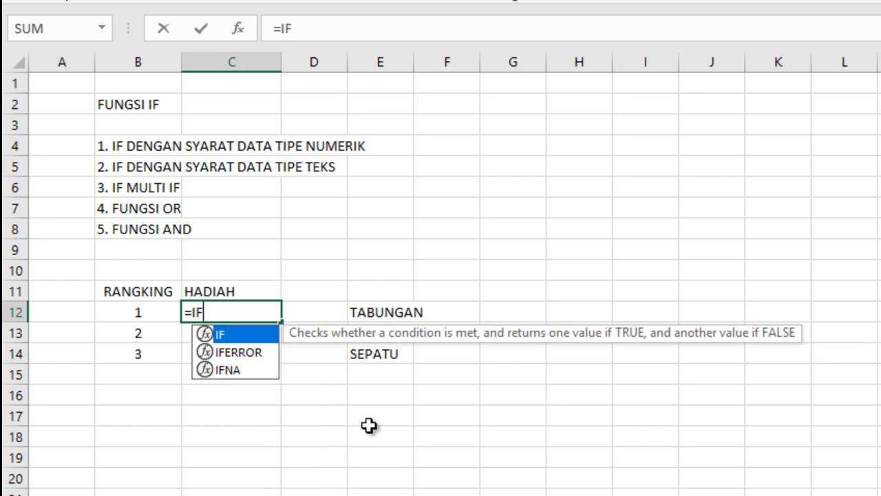
{"action": "type", "text": "("}
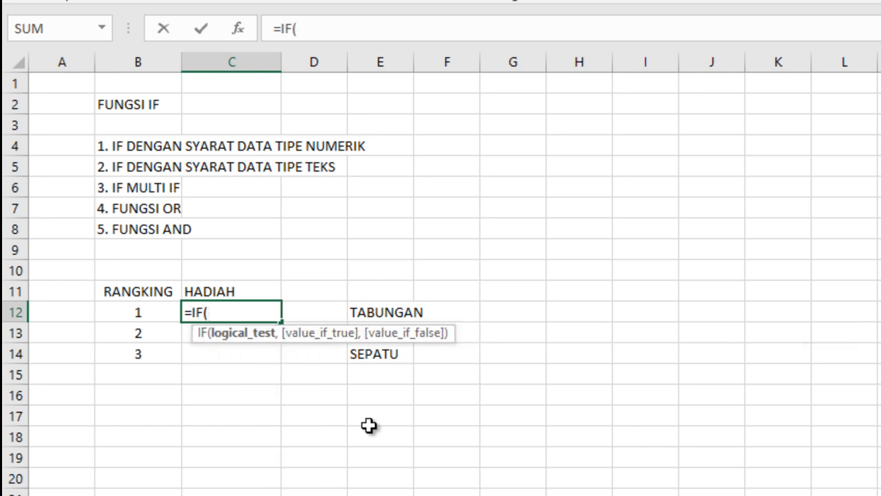
{"action": "left_click", "coordinate": [138, 312]}
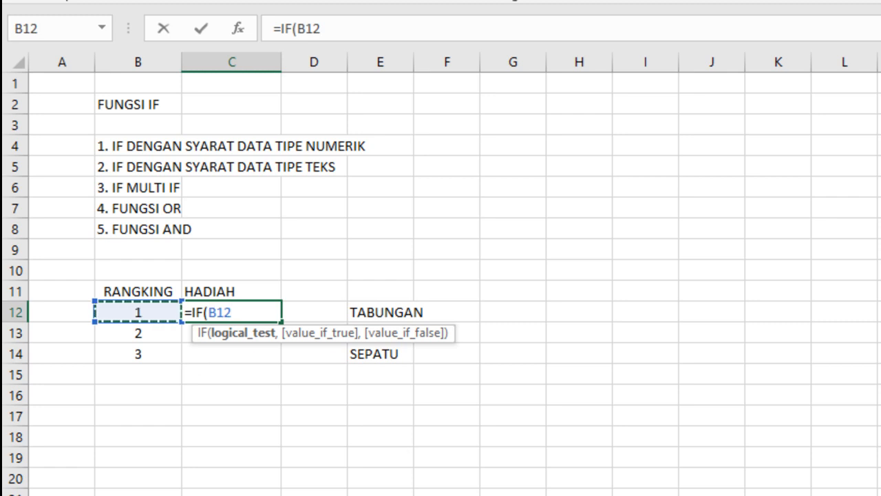
{"action": "type", "text": "=1"}
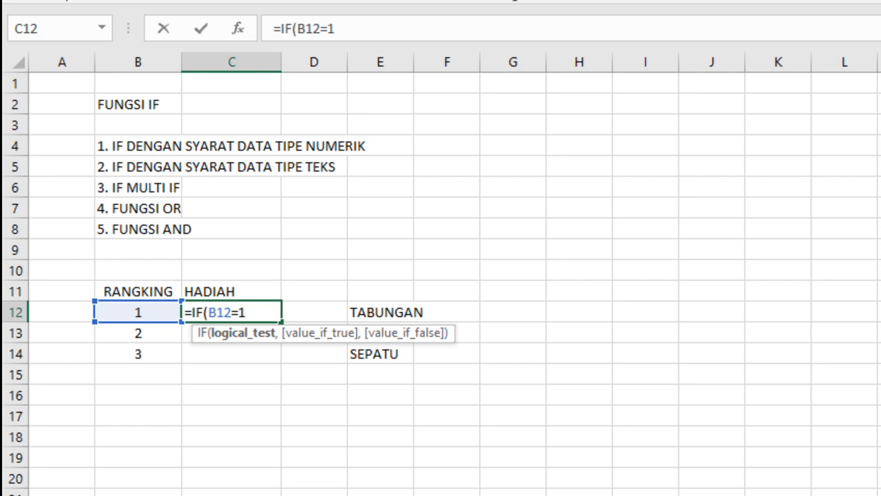
{"action": "type", "text": ","}
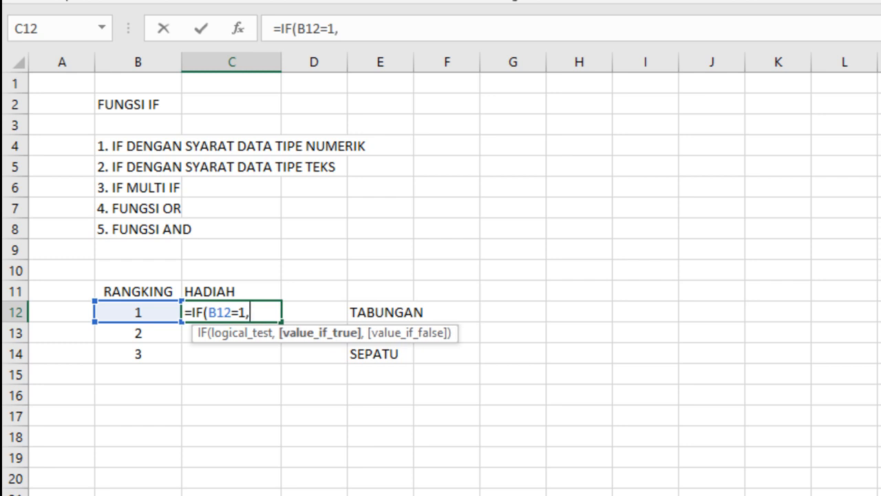
{"action": "type", "text": "\"TABUNGAN"}
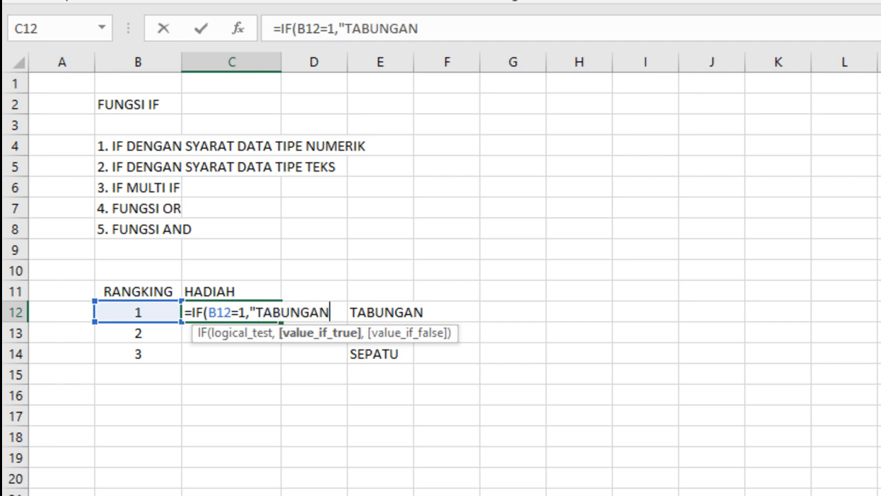
{"action": "type", "text": "\","}
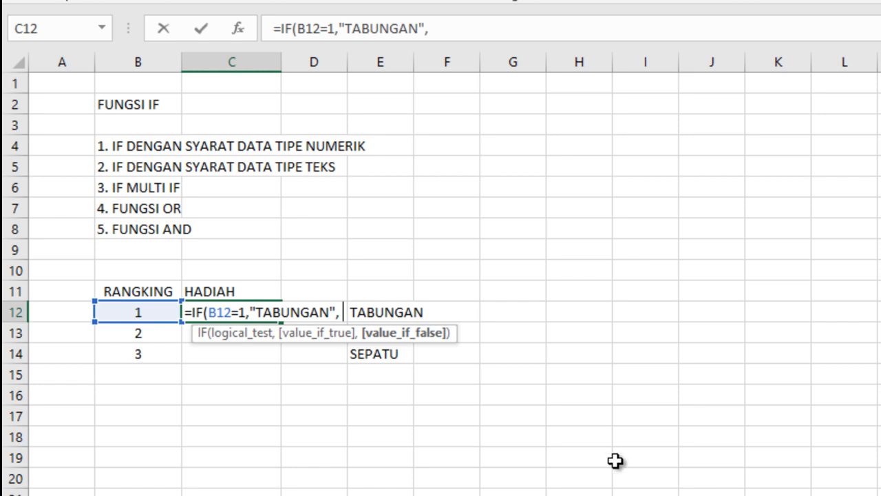
Step: Nest a second IF as the value if false, testing B12=2 and returning "TAS + SEPATU" when true
{"action": "type", "text": "IF"}
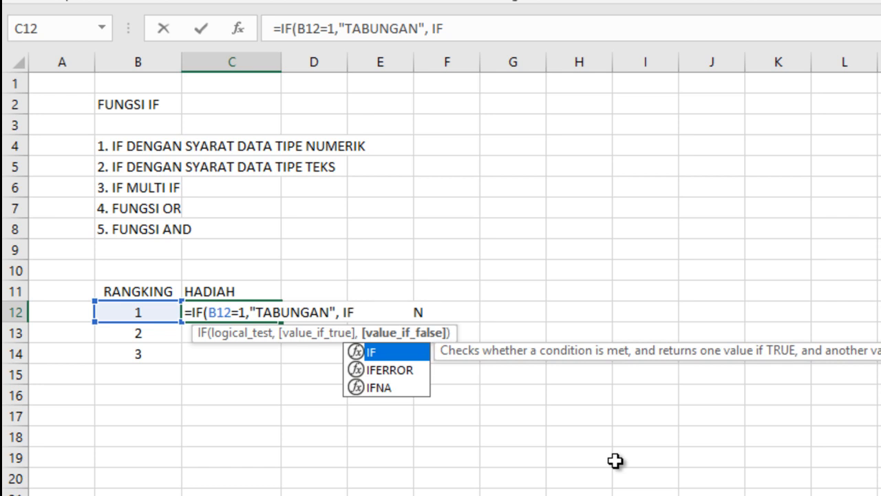
{"action": "type", "text": "("}
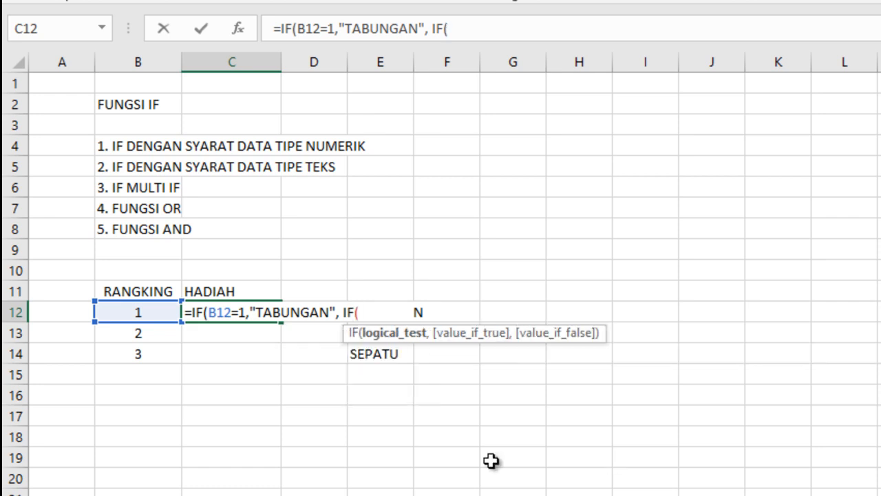
{"action": "left_click", "coordinate": [141, 314]}
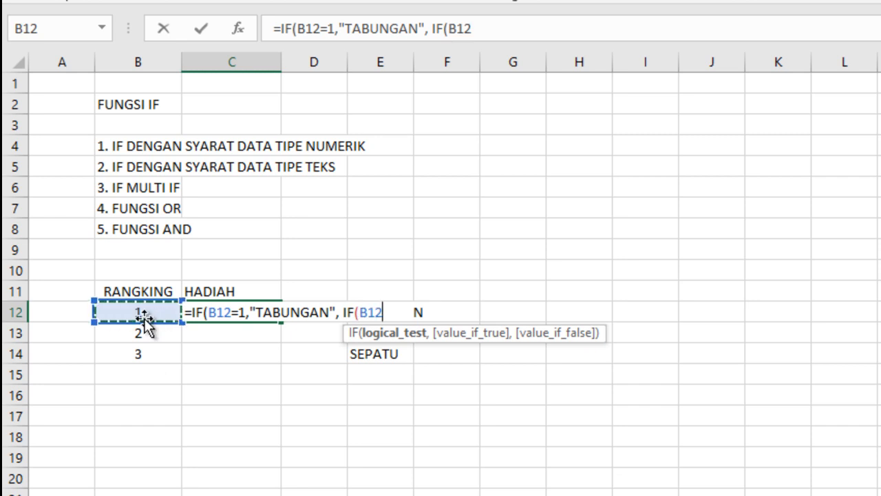
{"action": "type", "text": "="}
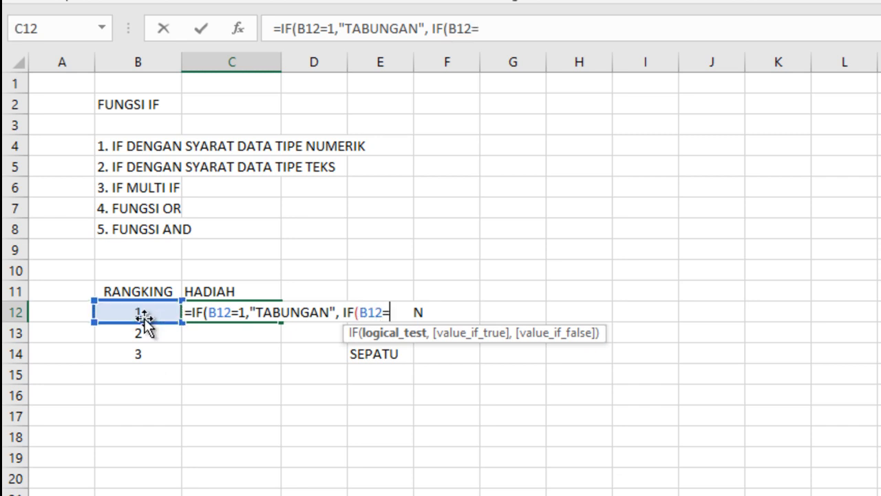
{"action": "type", "text": "2"}
{"action": "type", "text": ","}
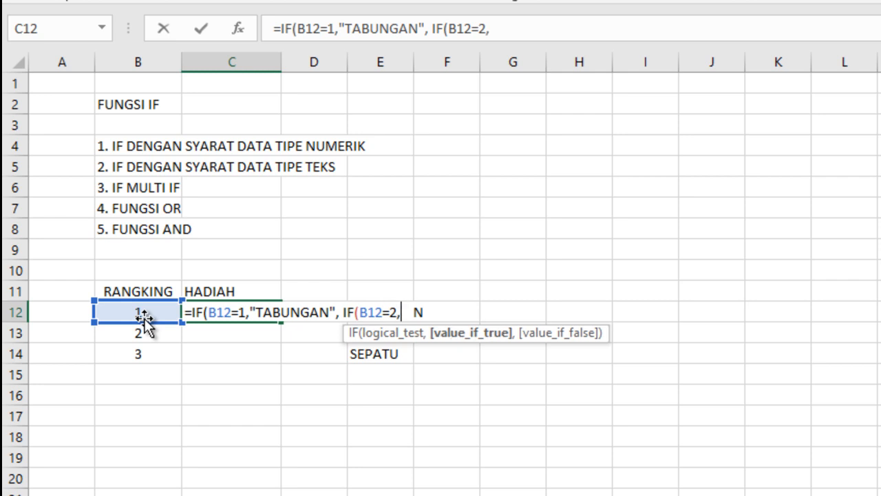
{"action": "type", "text": "\"TAS"}
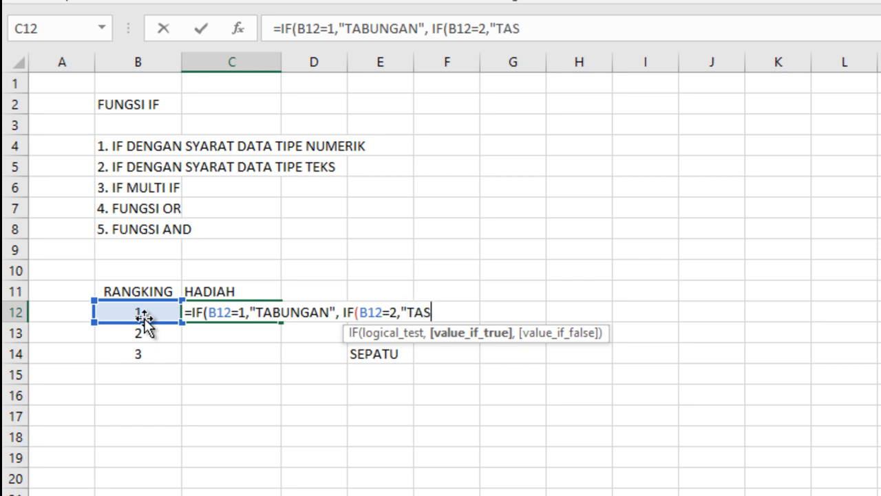
{"action": "type", "text": " + SEPATU\""}
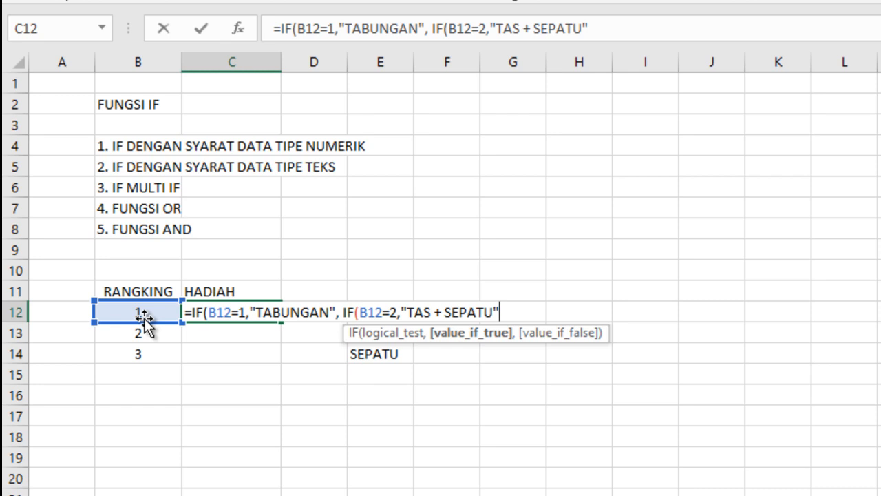
{"action": "type", "text": ","}
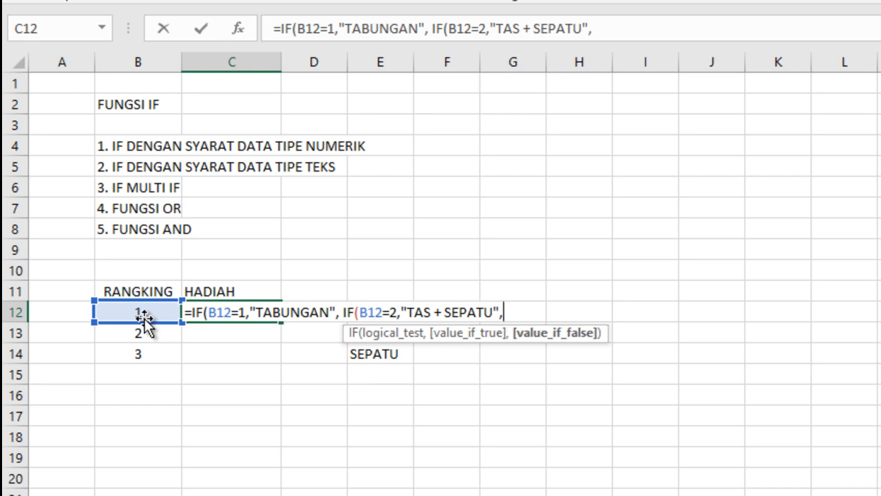
{"action": "type", "text": "\"SEPATU"}
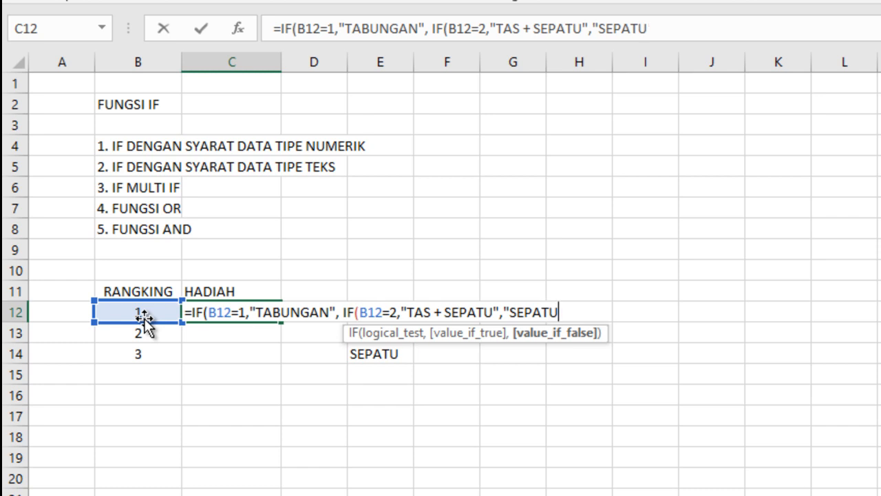
{"action": "type", "text": "\")"}
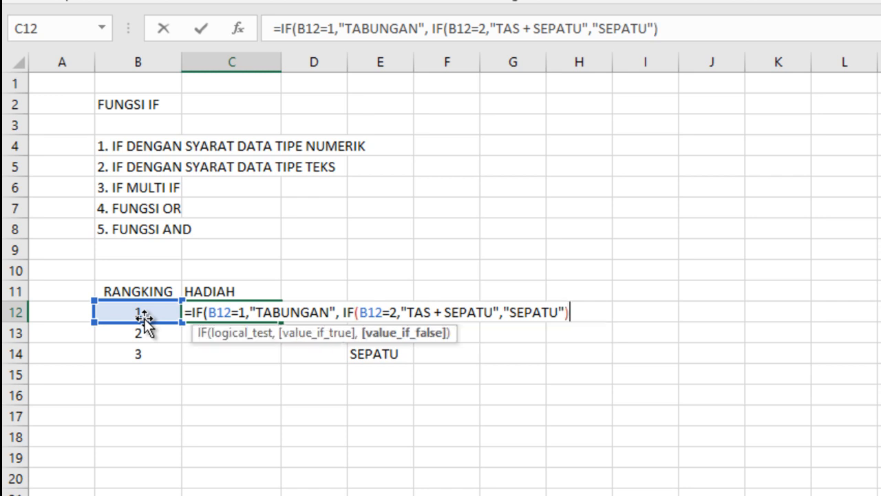
{"action": "type", "text": ")"}
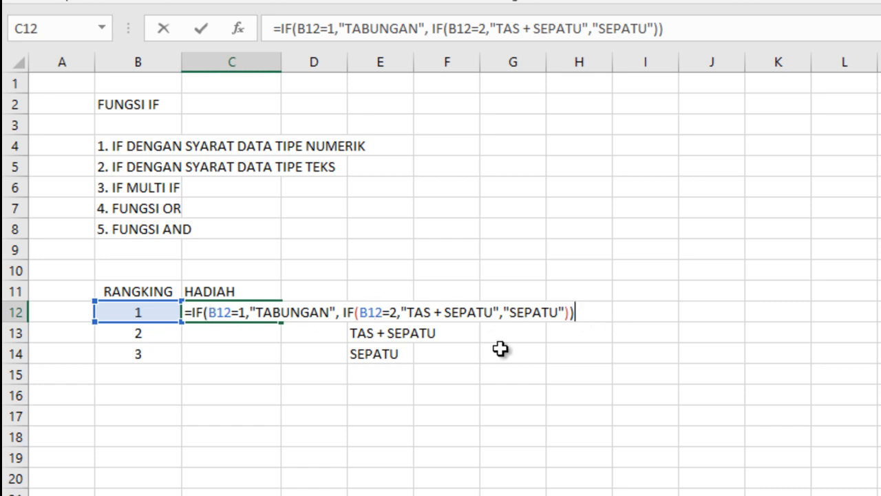
Step: Complete the nested IF in C12 with "SEPATU" as the final value and fill the formula down to C14
{"action": "key", "text": "Return"}
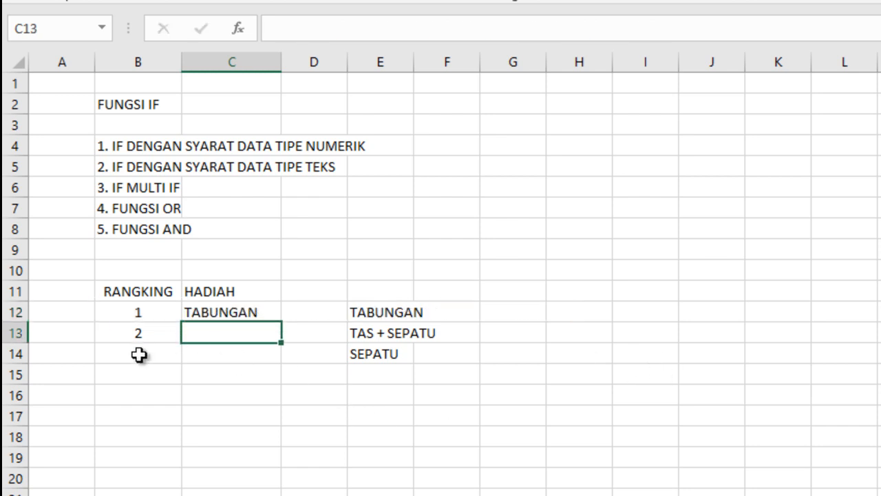
{"action": "left_click", "coordinate": [230, 312]}
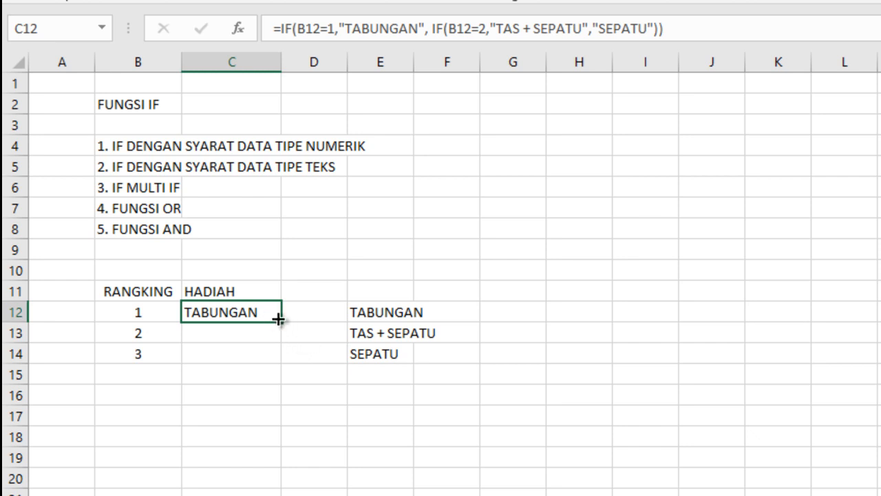
{"action": "left_click_drag", "start_coordinate": [280, 320], "coordinate": [270, 373]}
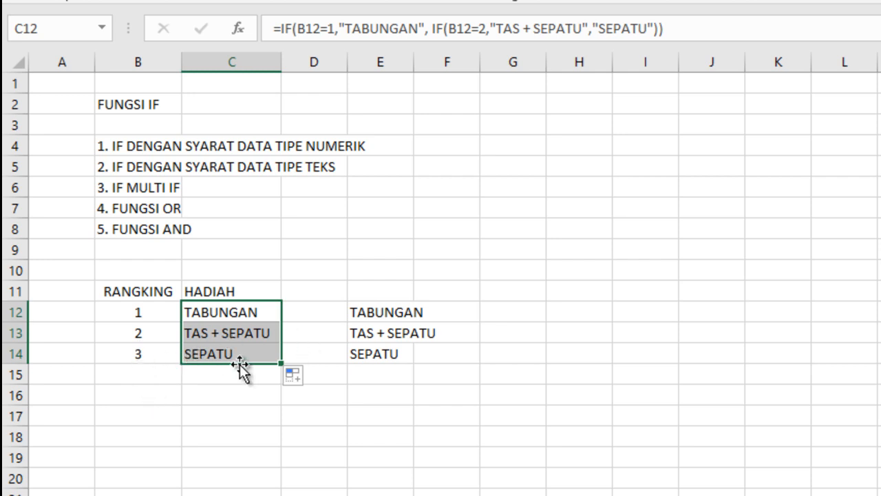
Step: Test the prize formula by changing the rank in B14 to 1, and restore it to 3
{"action": "left_click", "coordinate": [142, 358]}
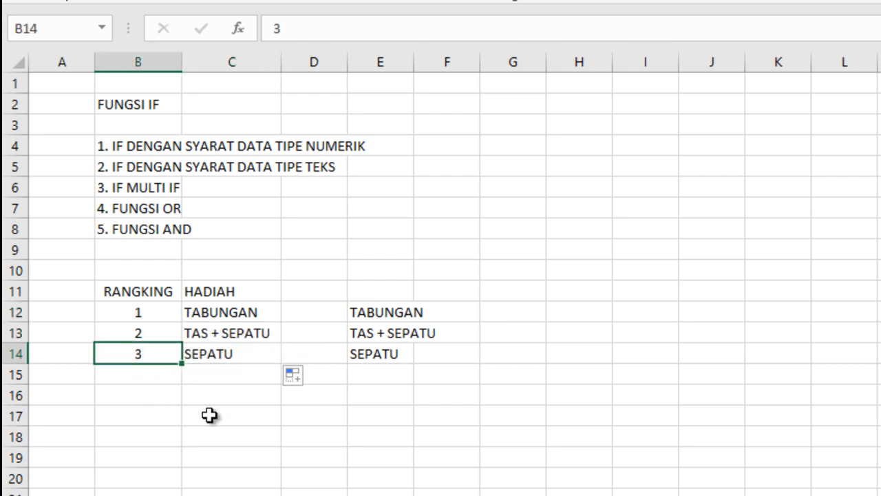
{"action": "type", "text": "1"}
{"action": "left_click", "coordinate": [177, 437]}
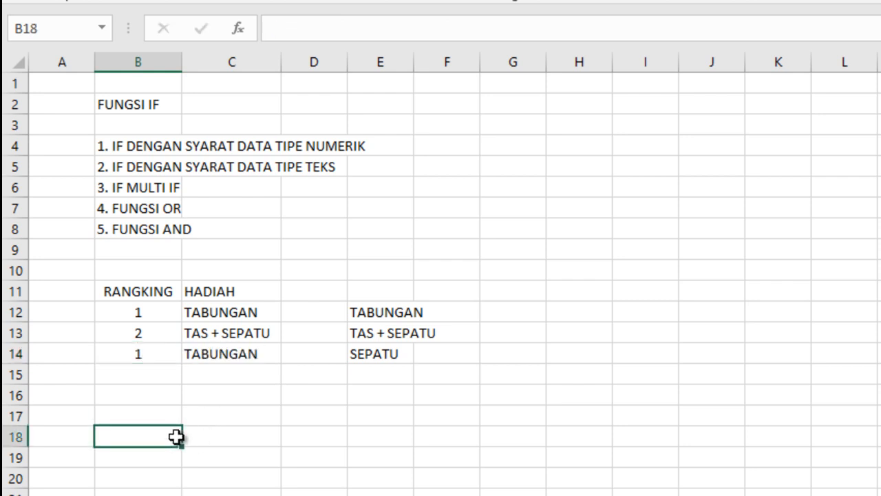
{"action": "left_click", "coordinate": [142, 353]}
{"action": "type", "text": "3"}
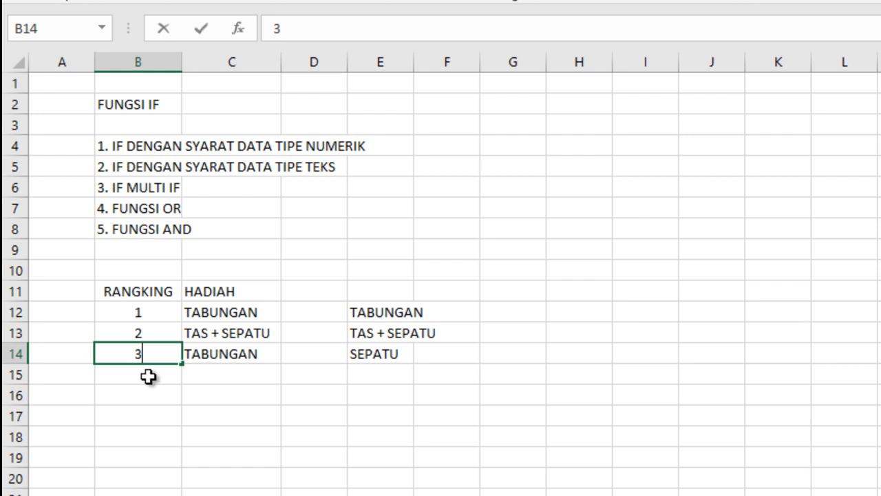
{"action": "left_click", "coordinate": [149, 378]}
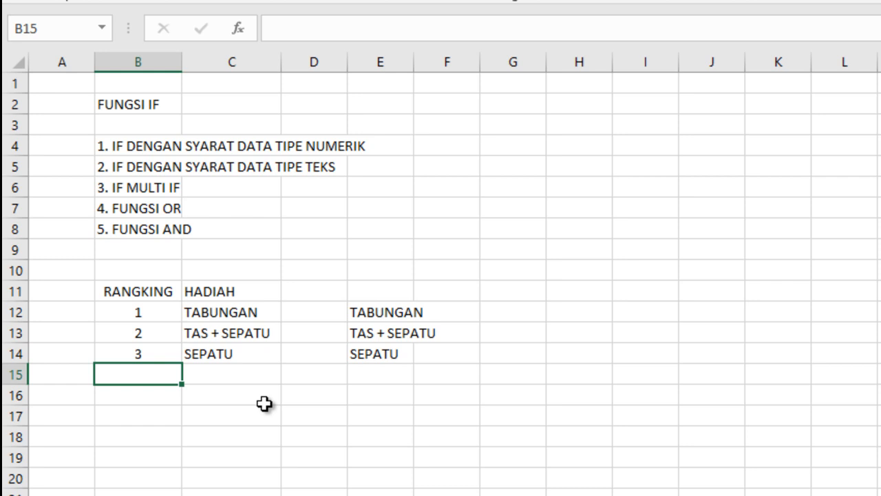
Step: Clear the ranking and prize example by deleting the contents of A11:H15
{"action": "left_click_drag", "start_coordinate": [60, 290], "coordinate": [592, 379]}
{"action": "key", "text": "Delete"}
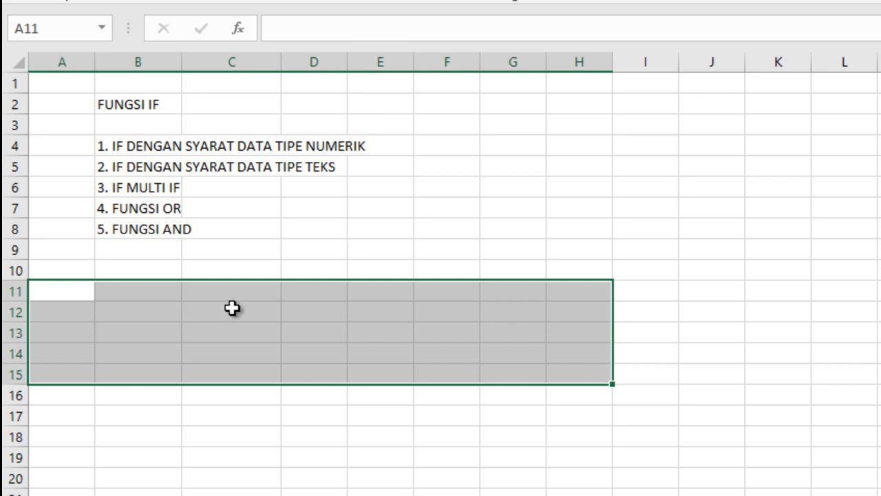
{"action": "left_click", "coordinate": [126, 297]}
{"action": "left_click", "coordinate": [141, 316]}
{"action": "left_click", "coordinate": [143, 295]}
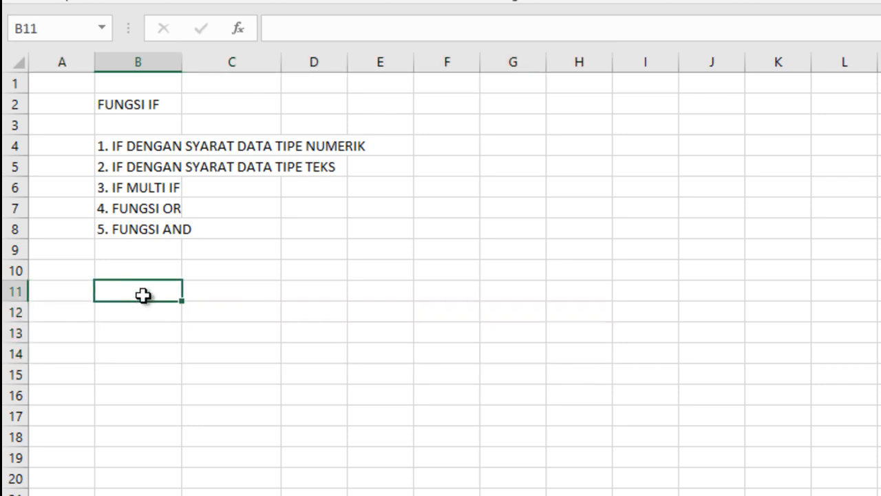
Step: Widen column B and enter the headings "NAMA" in B10, "PENDIDIKAN" in C10 and "KETERANGAN" in D10
{"action": "left_click_drag", "start_coordinate": [182, 61], "coordinate": [205, 61]}
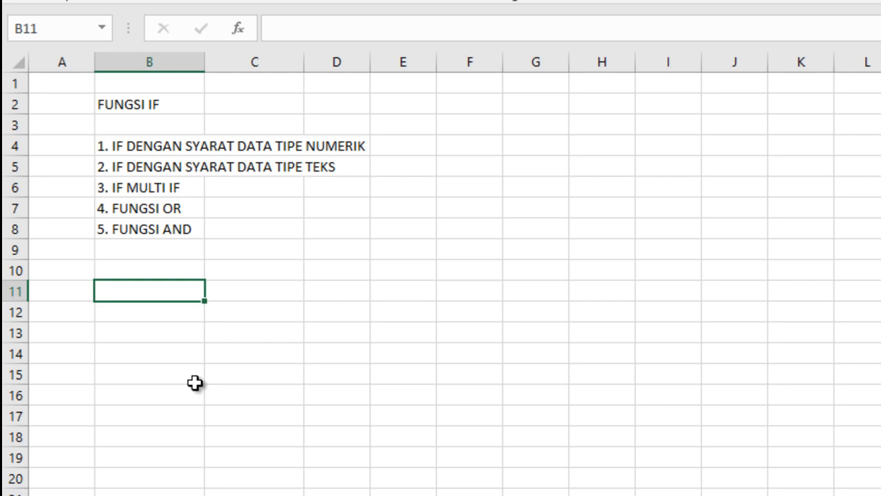
{"action": "left_click", "coordinate": [163, 271]}
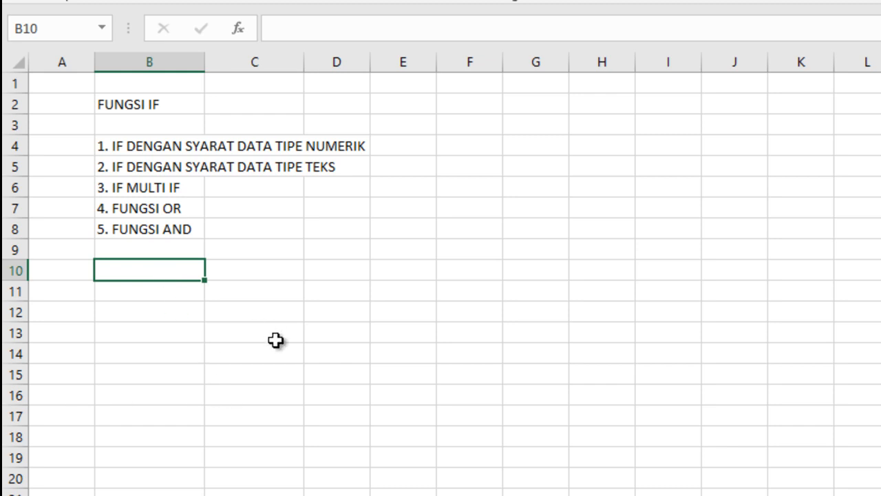
{"action": "type", "text": "NAMA"}
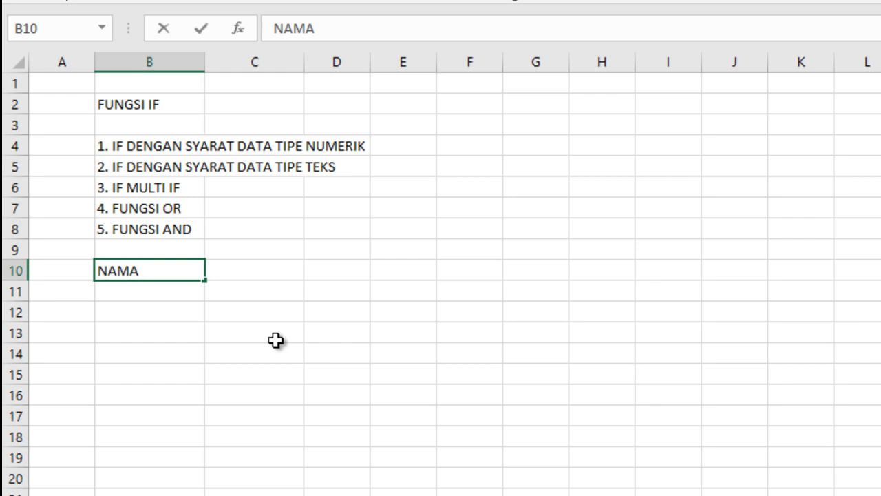
{"action": "key", "text": "Tab"}
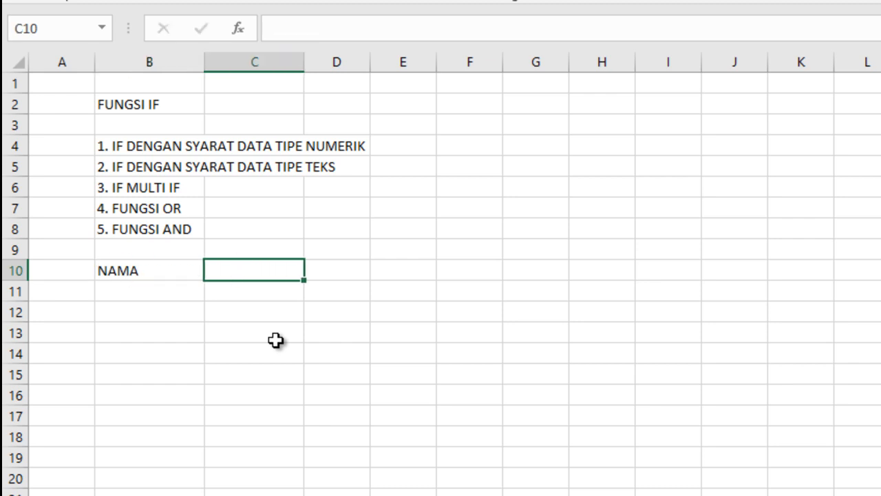
{"action": "type", "text": "PENDIDI"}
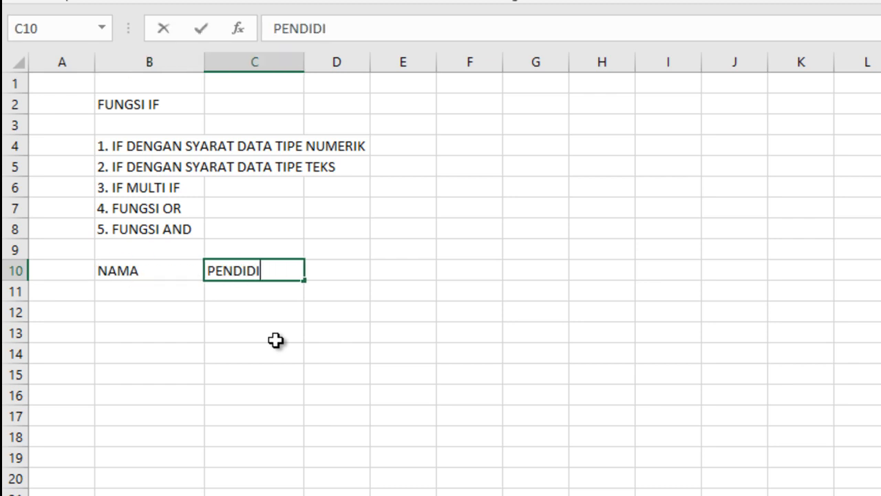
{"action": "type", "text": "KAN"}
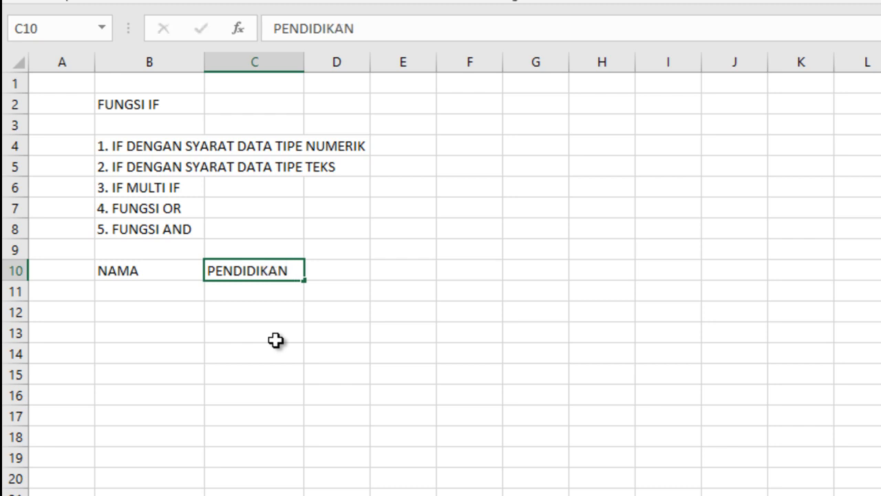
{"action": "key", "text": "Tab"}
{"action": "type", "text": "KETERANGAN"}
{"action": "left_click", "coordinate": [440, 375]}
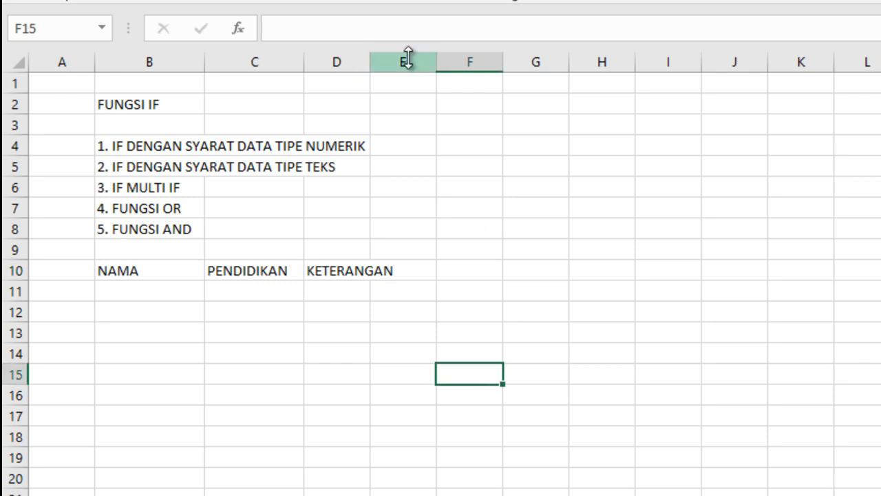
Step: Widen column D to fit its heading, and enter left-aligned first names for two people in B11 and B12
{"action": "left_click_drag", "start_coordinate": [370, 62], "coordinate": [412, 63]}
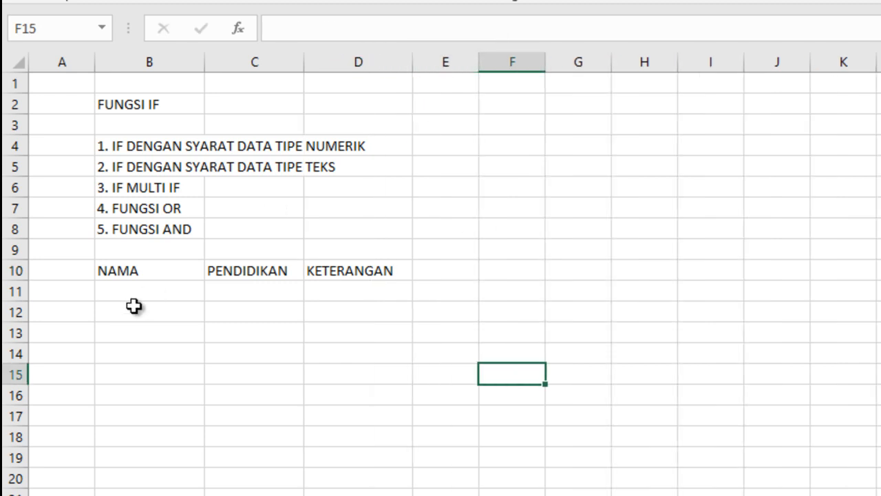
{"action": "left_click", "coordinate": [137, 293]}
{"action": "type", "text": "ABDUL"}
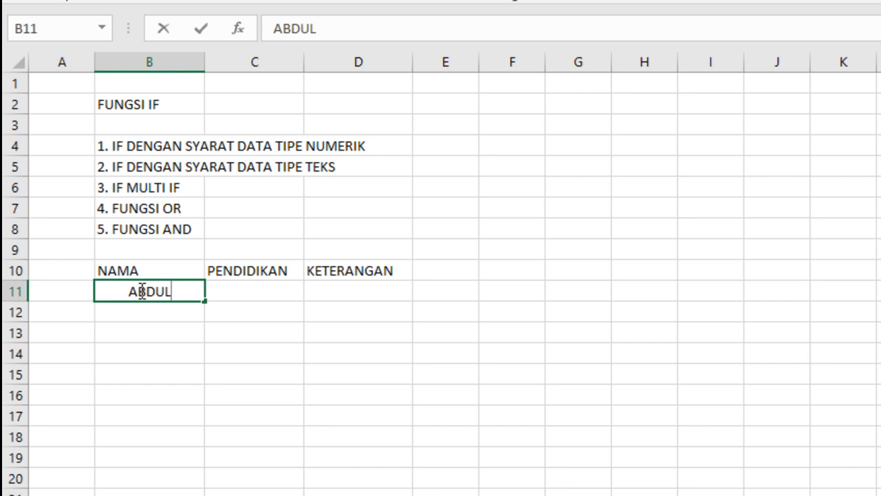
{"action": "key", "text": "Return"}
{"action": "type", "text": "NENEN"}
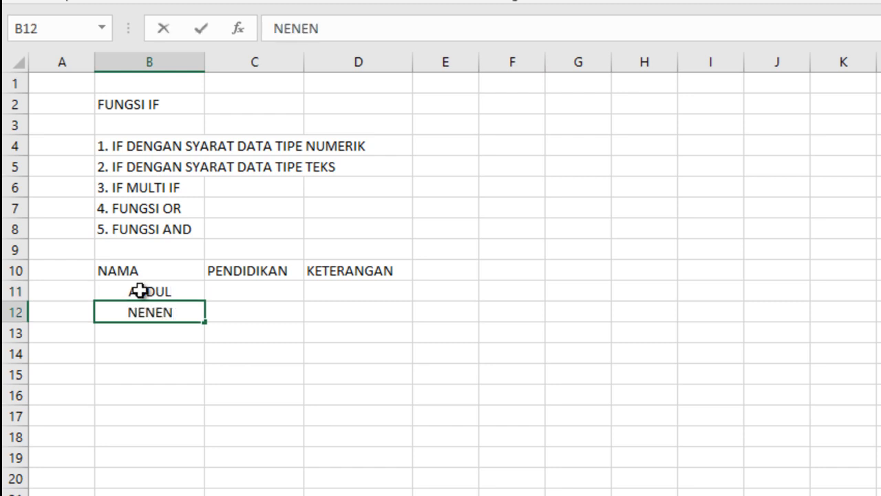
{"action": "type", "text": "G"}
{"action": "key", "text": "Return"}
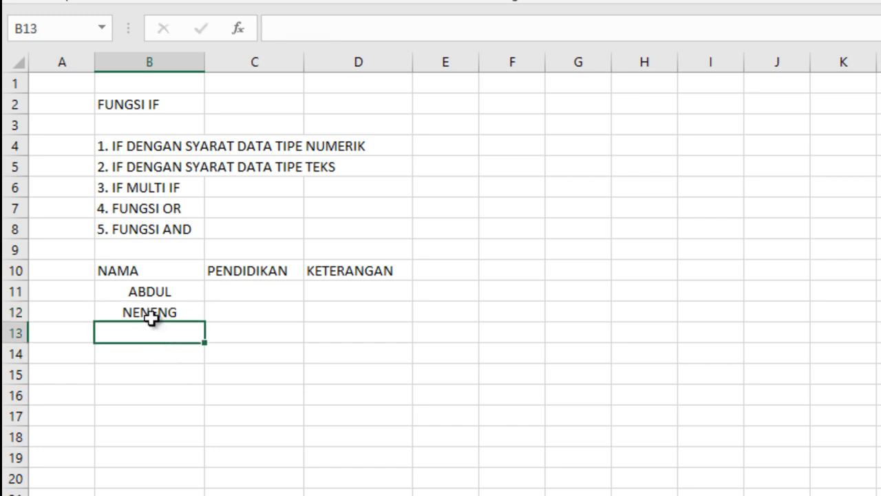
{"action": "left_click_drag", "start_coordinate": [151, 292], "coordinate": [134, 310]}
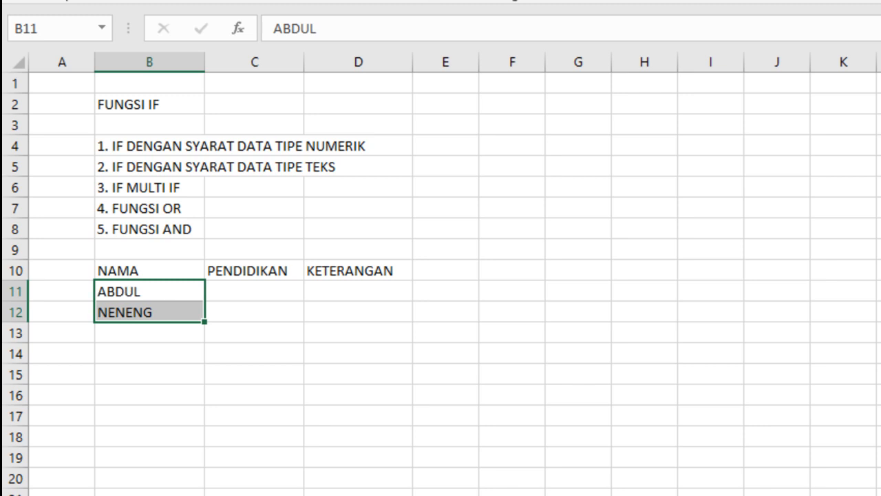
Step: Enter the education levels "S2" in C11 and "S3" in C12
{"action": "left_click", "coordinate": [243, 292]}
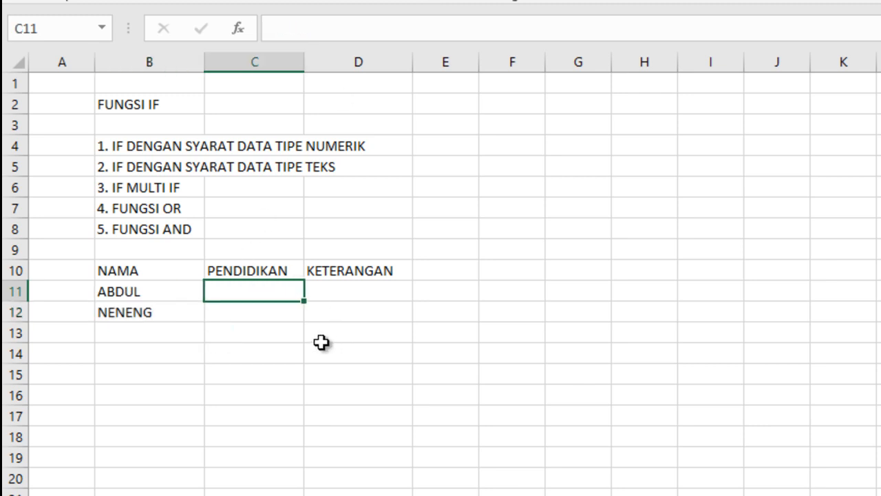
{"action": "type", "text": "S2"}
{"action": "key", "text": "Return"}
{"action": "type", "text": "S3"}
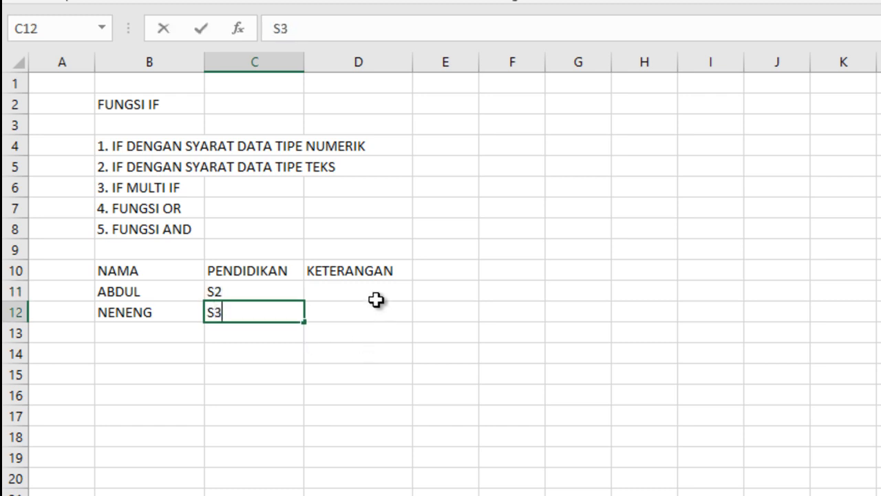
{"action": "left_click", "coordinate": [376, 286]}
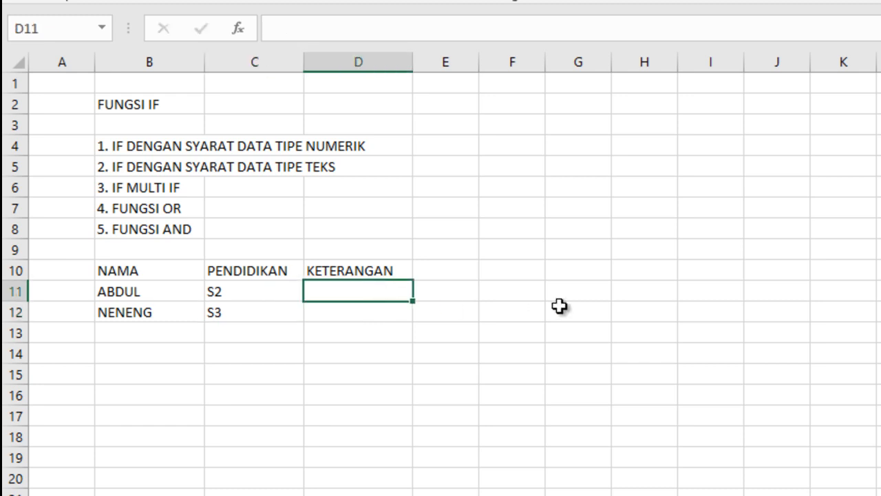
{"action": "left_click", "coordinate": [534, 273]}
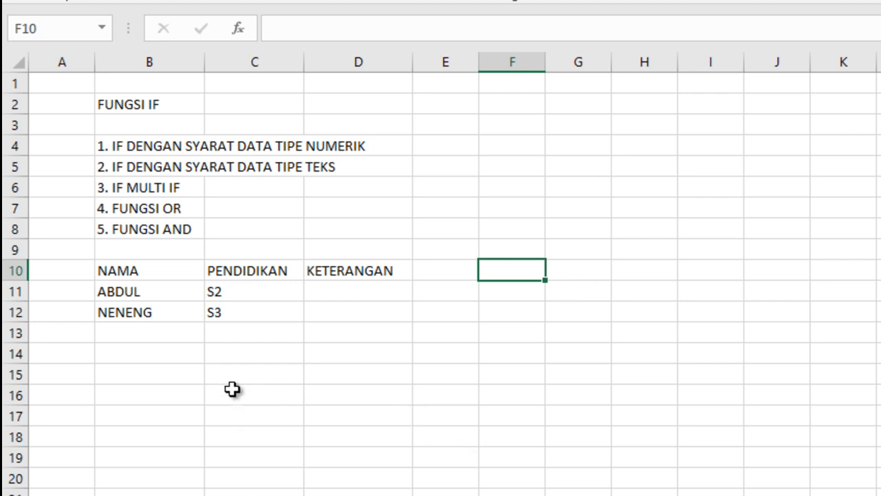
Step: Add a third person in row 13, with a left-aligned first name in B13 and "S1" in C13
{"action": "left_click", "coordinate": [140, 332]}
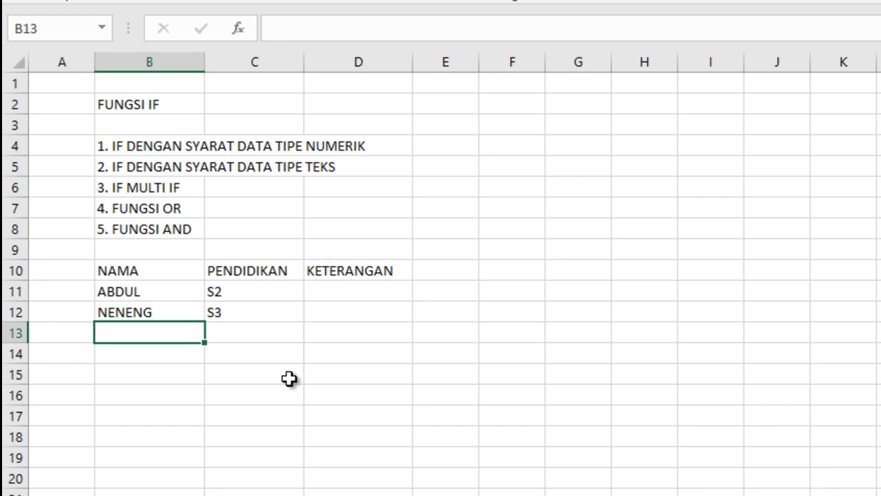
{"action": "type", "text": "WINDA"}
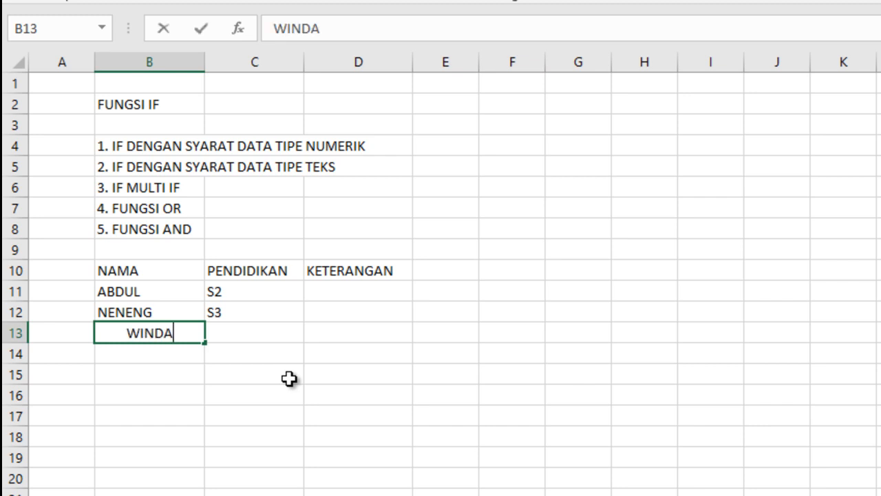
{"action": "key", "text": "Tab"}
{"action": "left_click", "coordinate": [151, 334]}
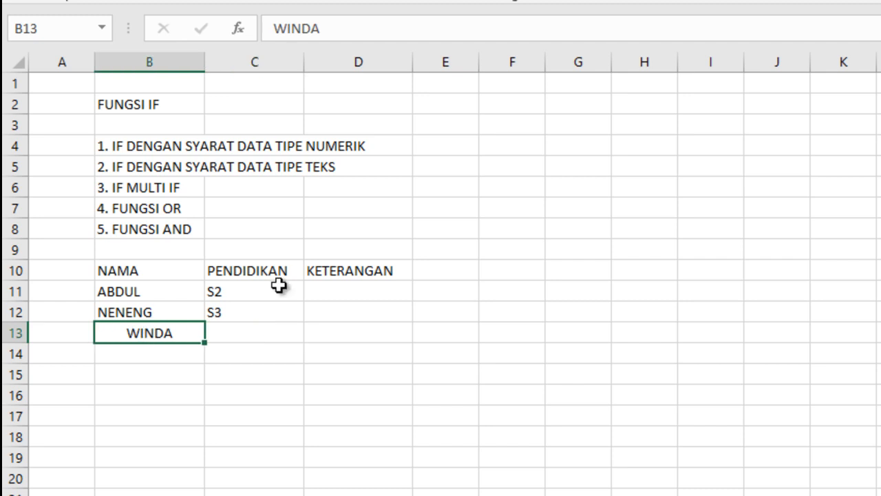
{"action": "left_click", "coordinate": [398, 1]}
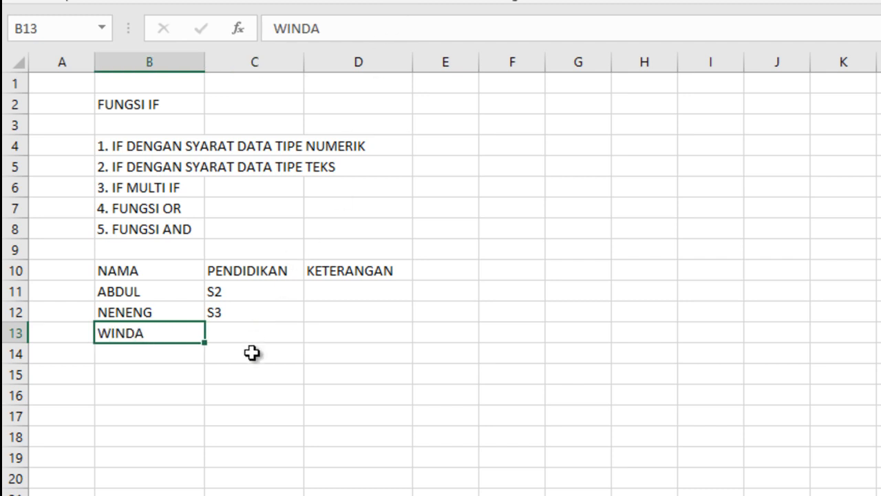
{"action": "left_click", "coordinate": [235, 335]}
{"action": "type", "text": "S1"}
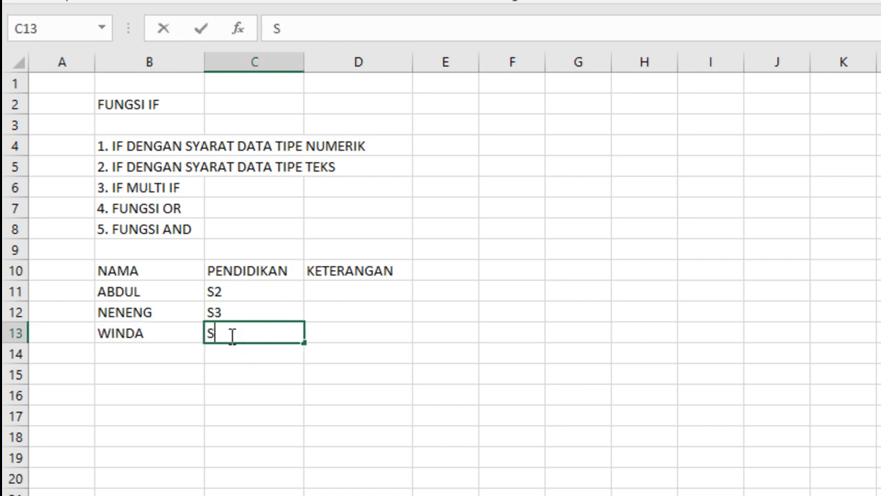
{"action": "left_click", "coordinate": [392, 326]}
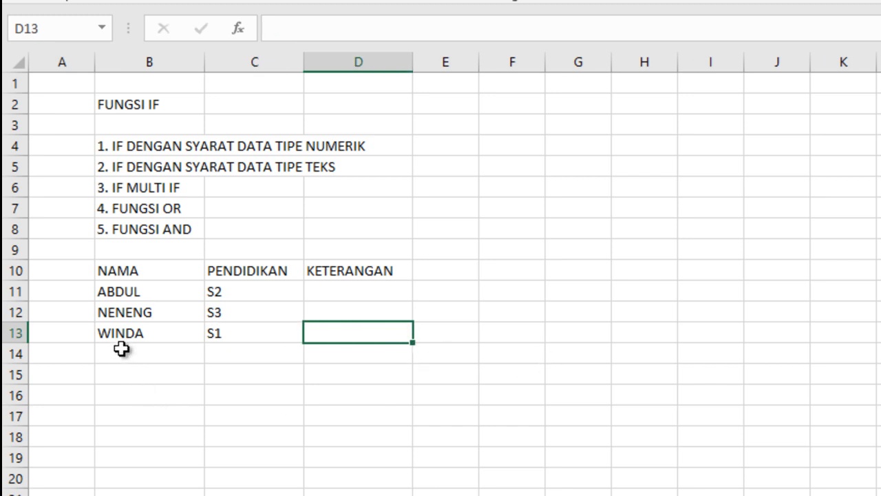
Step: Enter the requirement note "Syarat mengikuti tes dosen adalah S2 ATAU S3" in F11
{"action": "left_click", "coordinate": [508, 287]}
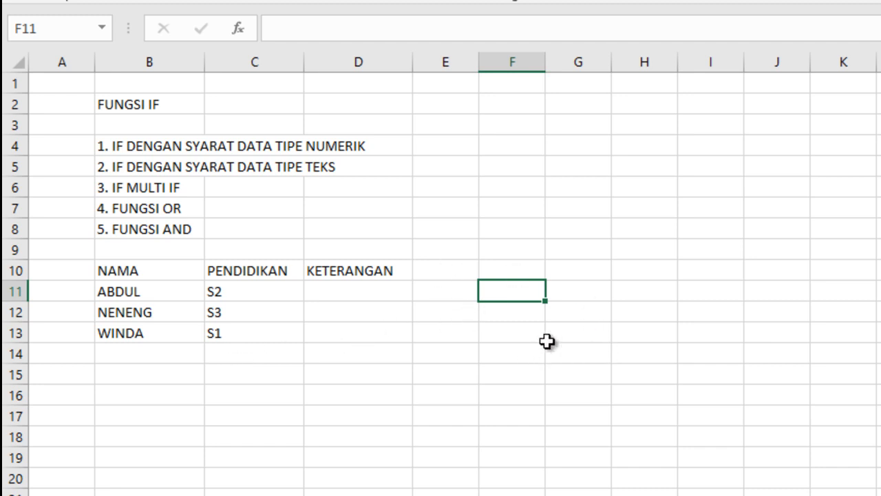
{"action": "type", "text": "Syarat men"}
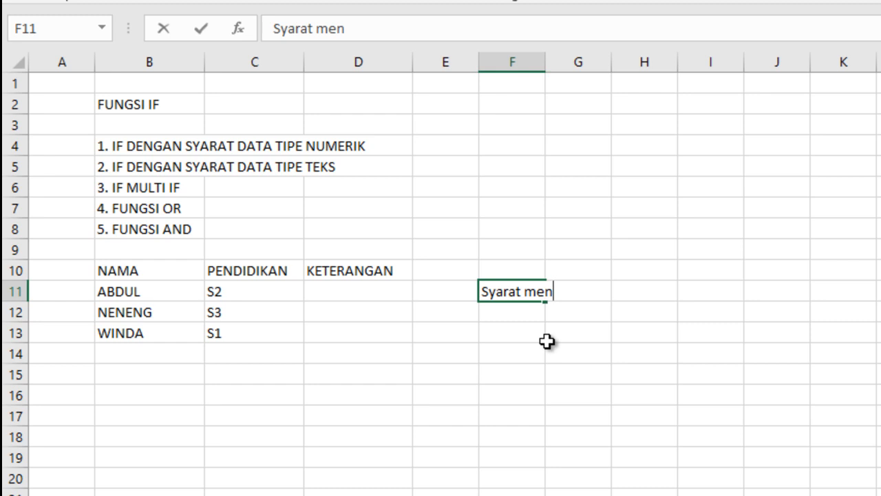
{"action": "type", "text": "gikuti"}
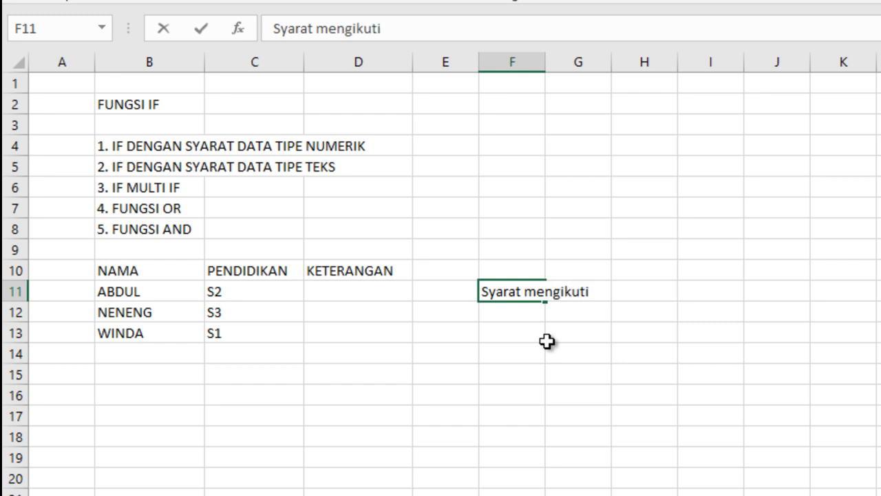
{"action": "type", "text": " tes dosen"}
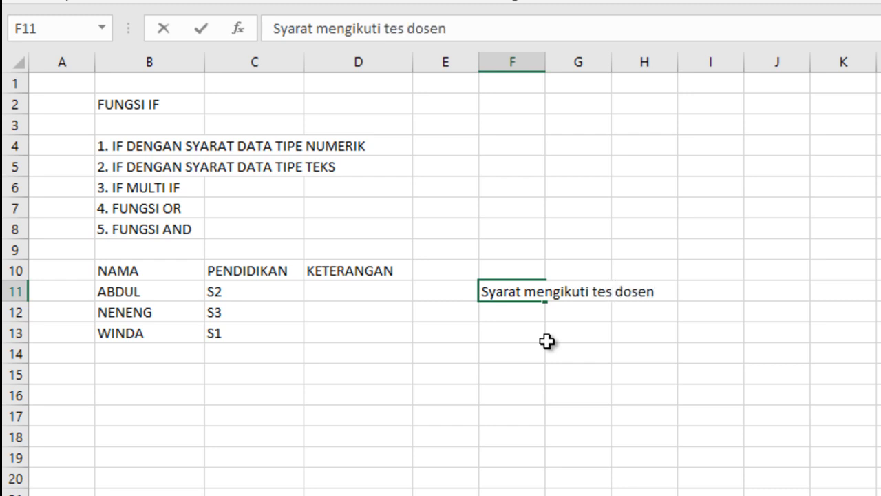
{"action": "type", "text": " adala"}
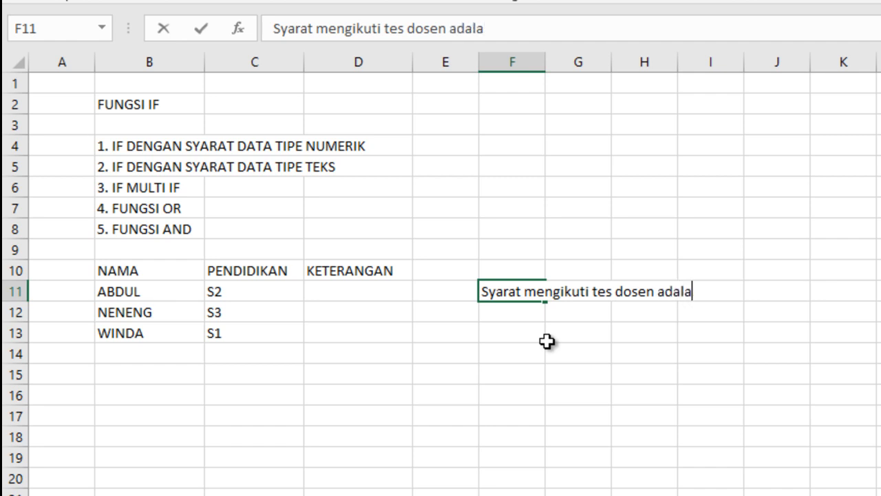
{"action": "type", "text": "h S2"}
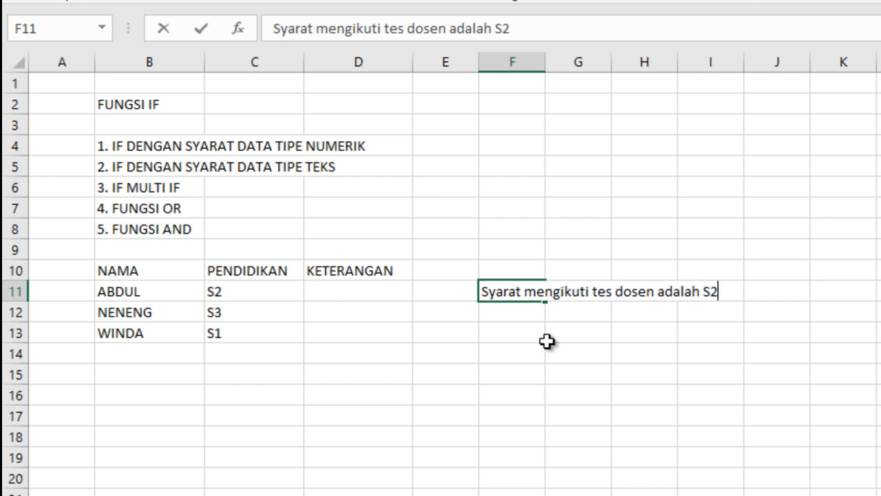
{"action": "type", "text": " ATAU "}
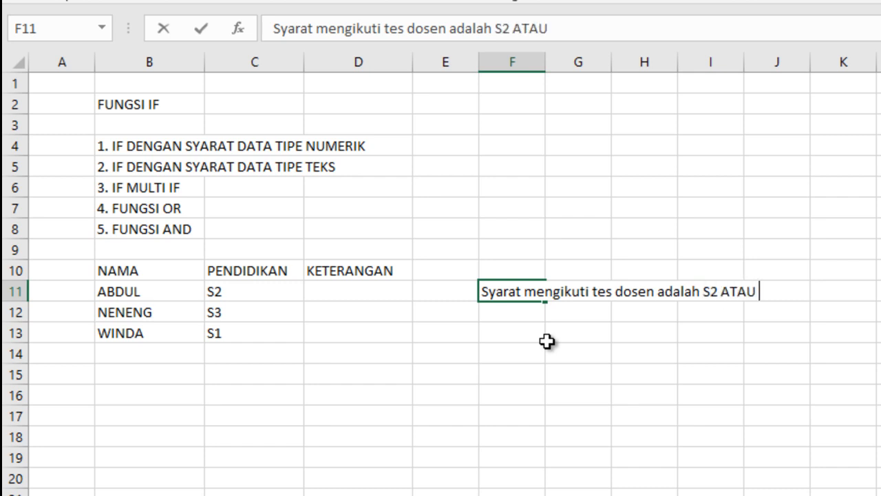
{"action": "type", "text": "S3"}
{"action": "left_click", "coordinate": [665, 357]}
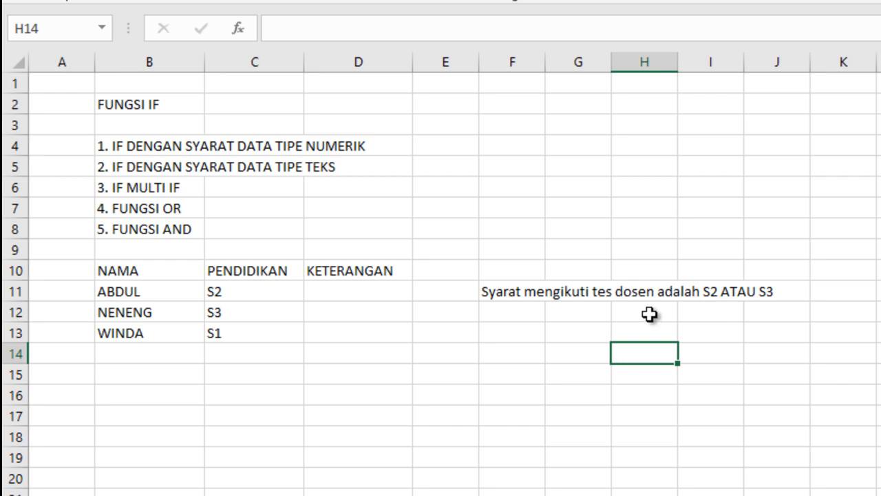
Step: Begin an IF formula in D11 with a nested OR whose first condition is C11="S2"
{"action": "left_click", "coordinate": [349, 291]}
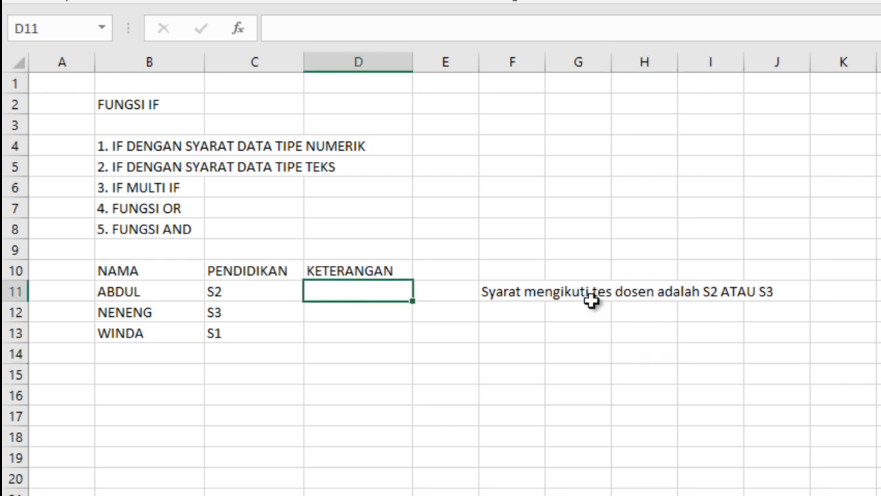
{"action": "type", "text": "="}
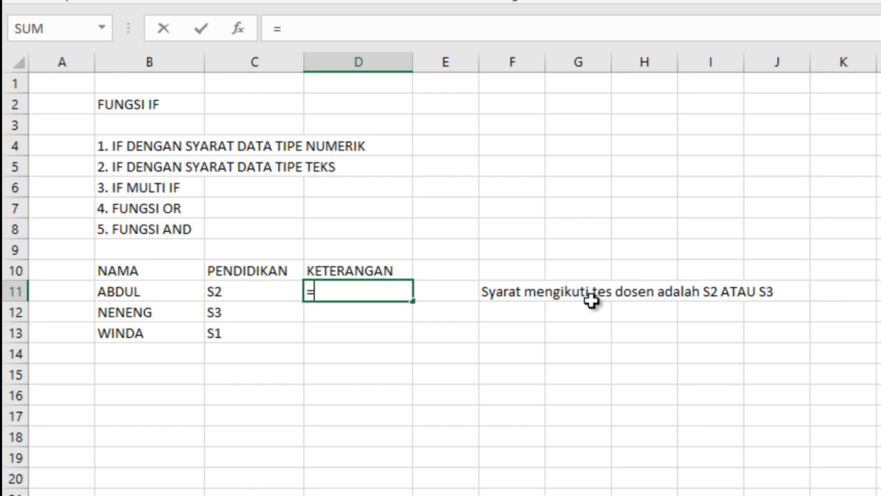
{"action": "type", "text": "IF"}
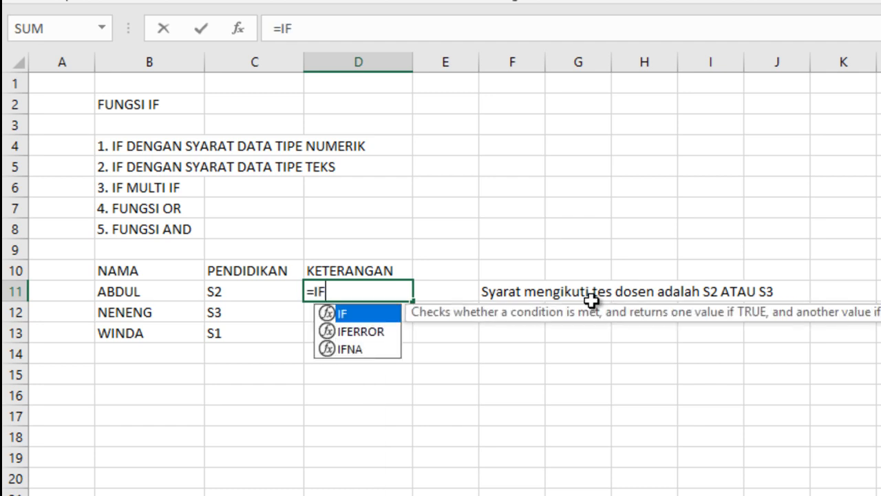
{"action": "type", "text": "("}
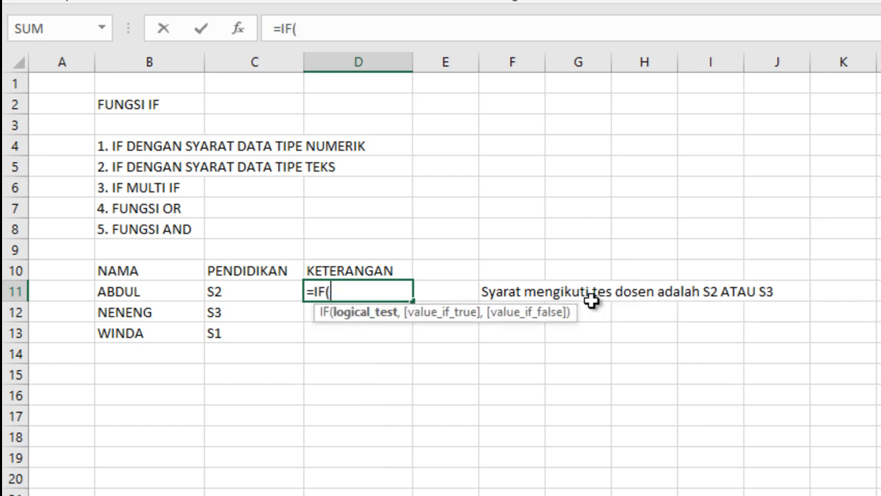
{"action": "type", "text": "OR"}
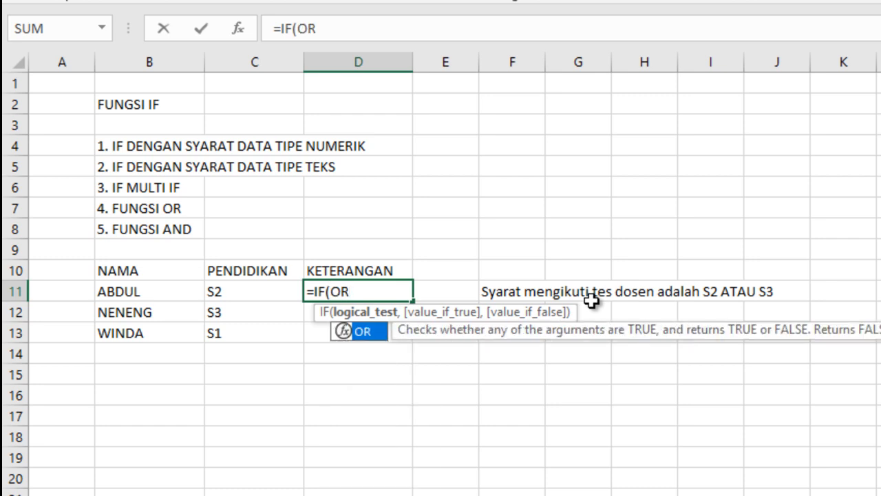
{"action": "type", "text": "("}
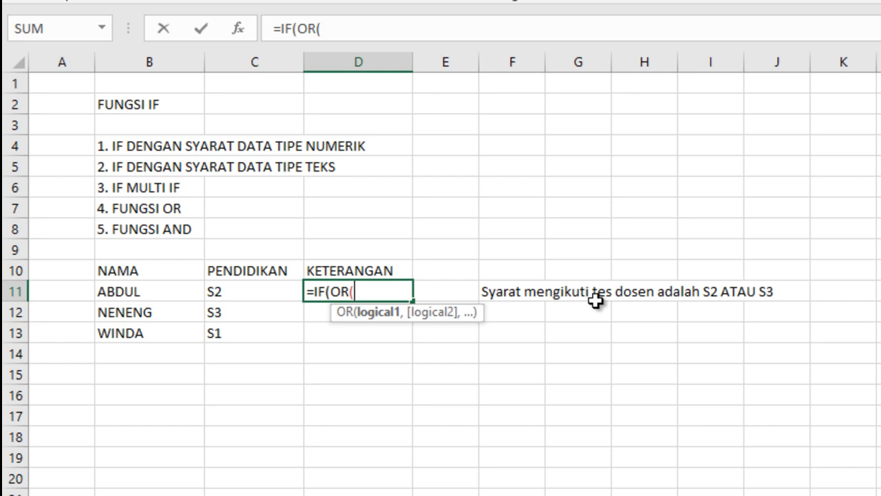
{"action": "left_click", "coordinate": [232, 289]}
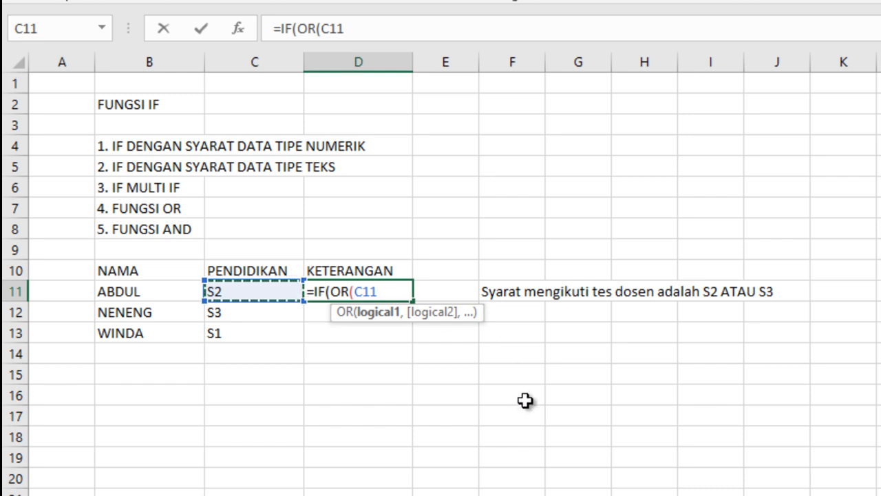
{"action": "type", "text": "="}
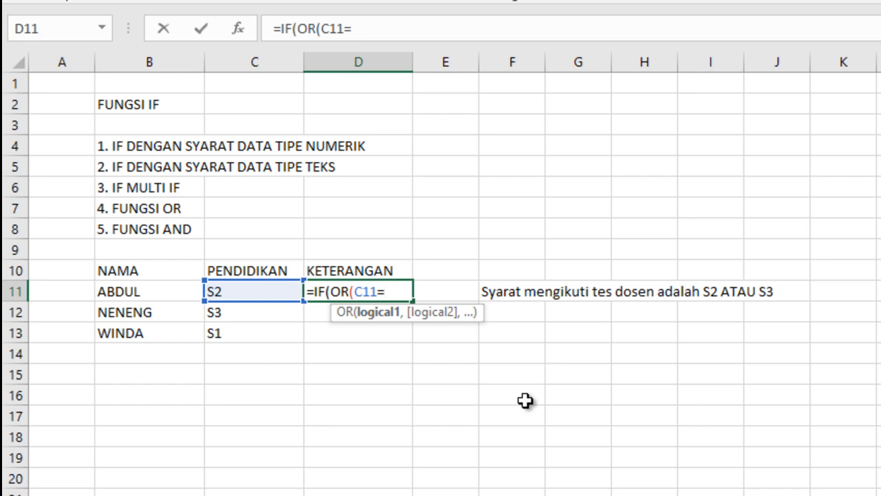
{"action": "type", "text": "\""}
{"action": "type", "text": "S2\""}
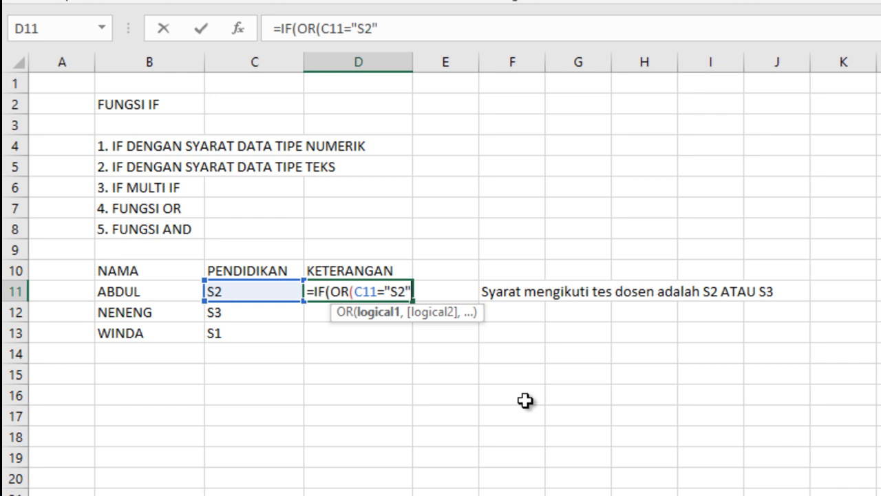
{"action": "type", "text": ","}
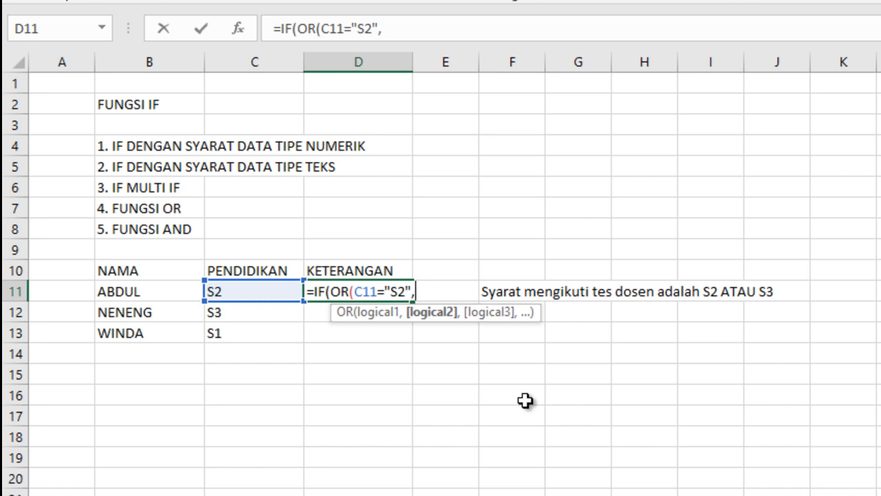
Step: Add C11="S3" as the second OR condition in the D11 formula and close the OR function
{"action": "left_click", "coordinate": [237, 291]}
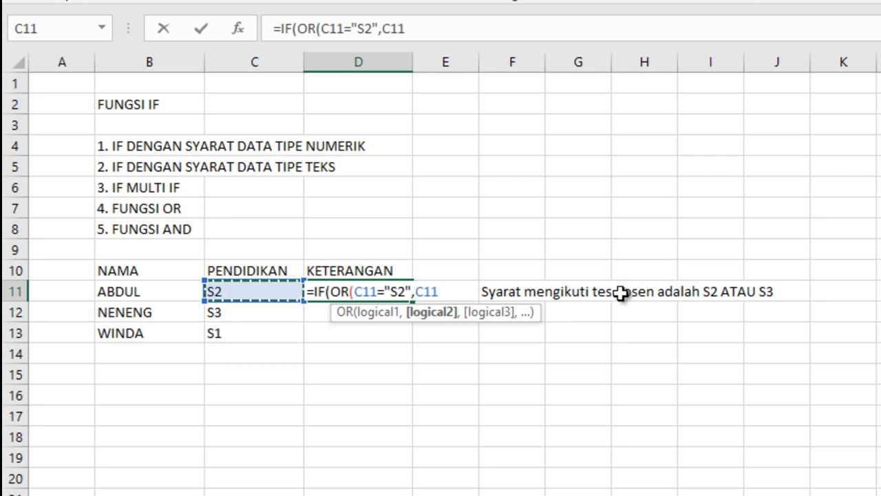
{"action": "type", "text": "="}
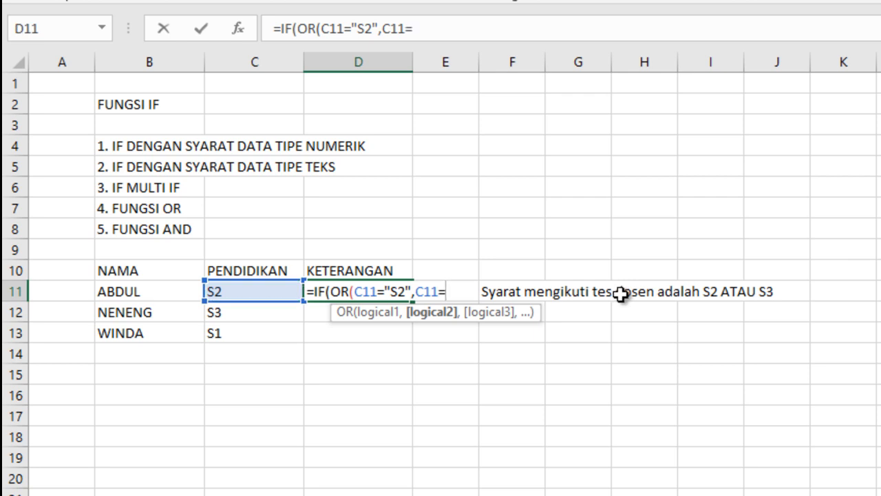
{"action": "type", "text": "\"S3\""}
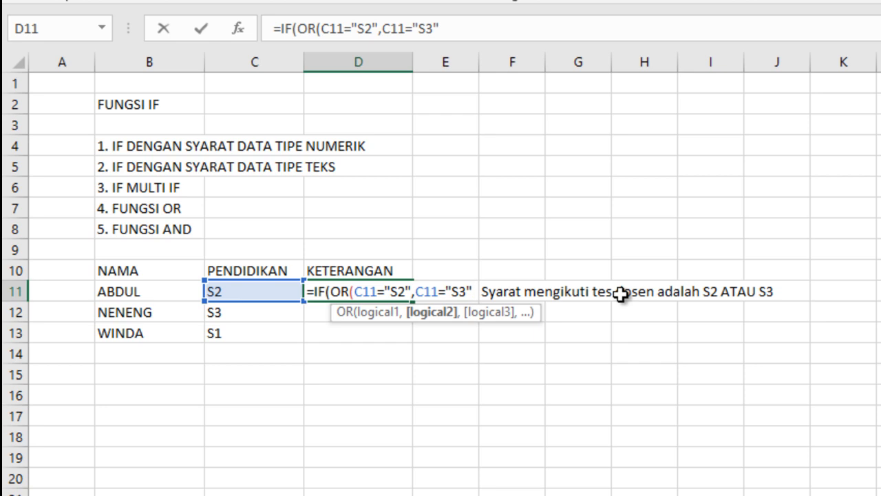
{"action": "type", "text": ")"}
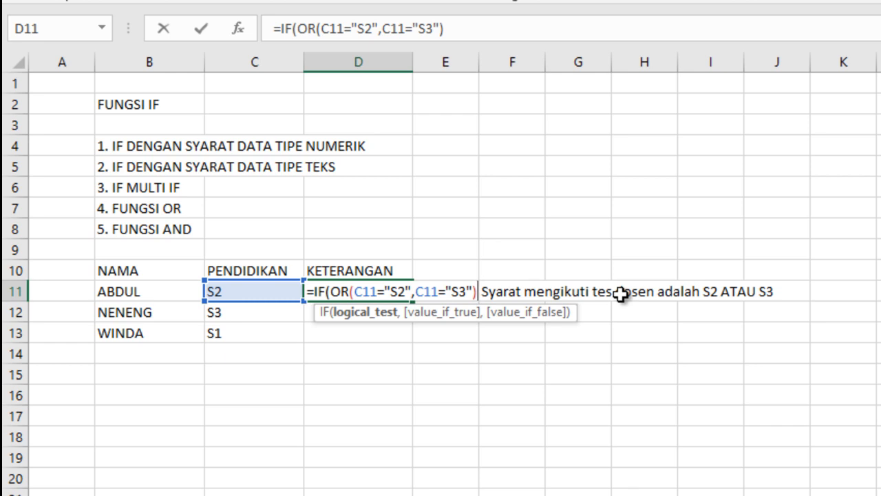
{"action": "type", "text": ","}
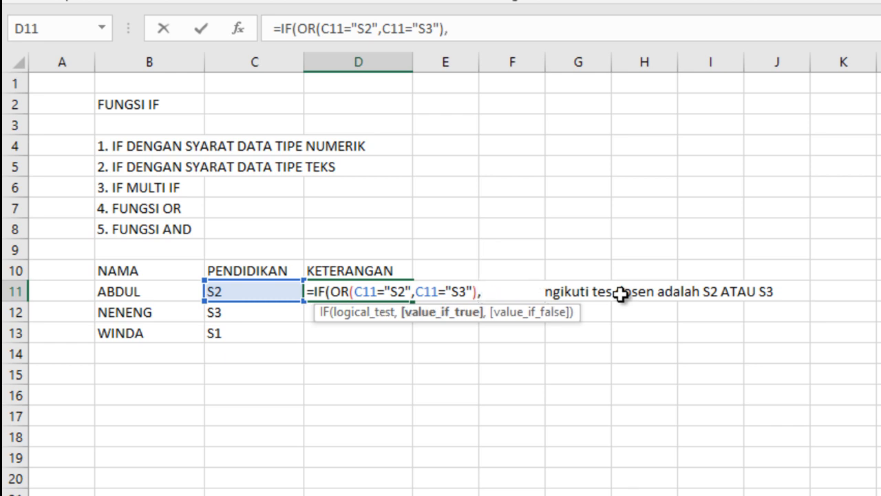
{"action": "type", "text": "\"IKU"}
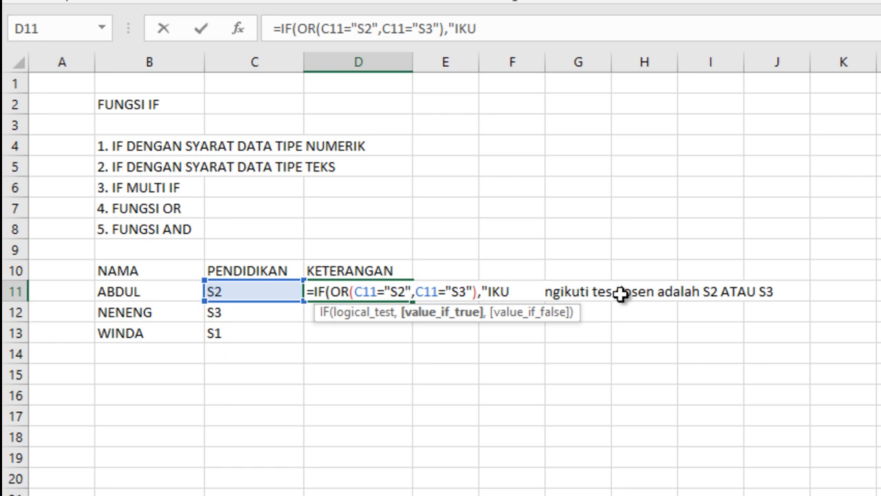
{"action": "type", "text": "T TES DOSEN"}
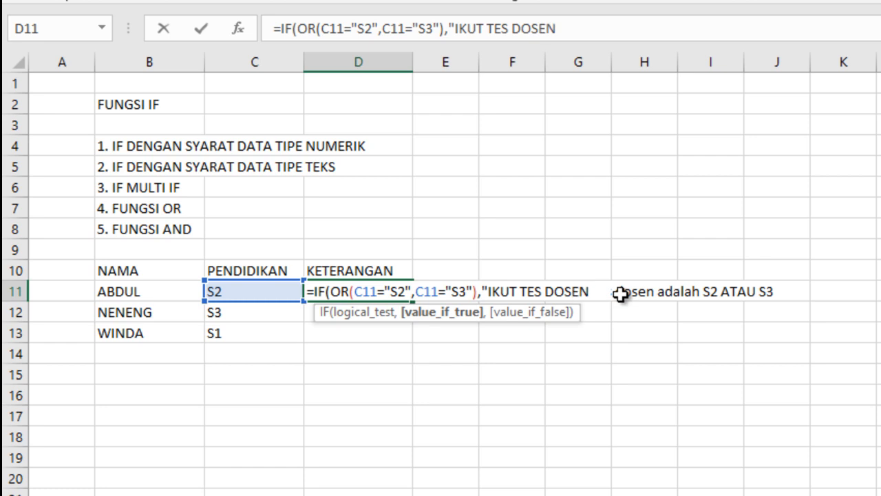
{"action": "type", "text": "\","}
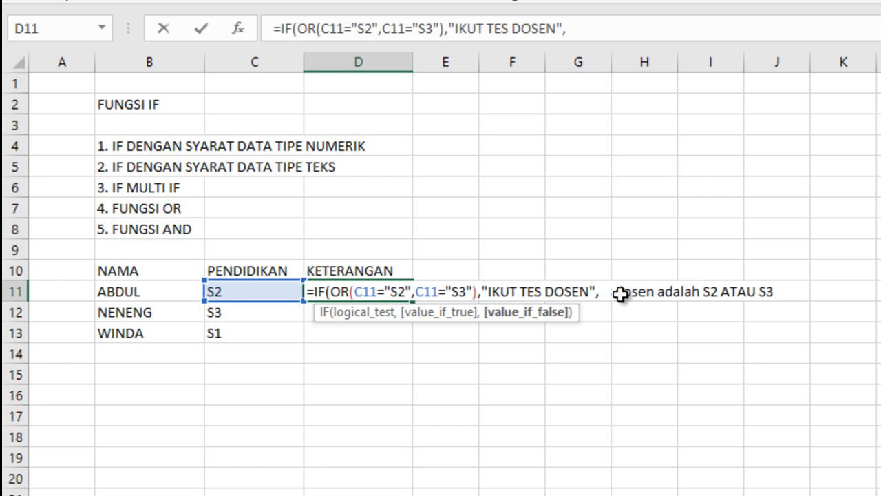
Step: Enter "TIDAK LOLOS" in quotation marks as the value-if-false argument and complete the D11 formula
{"action": "type", "text": "TIDAK"}
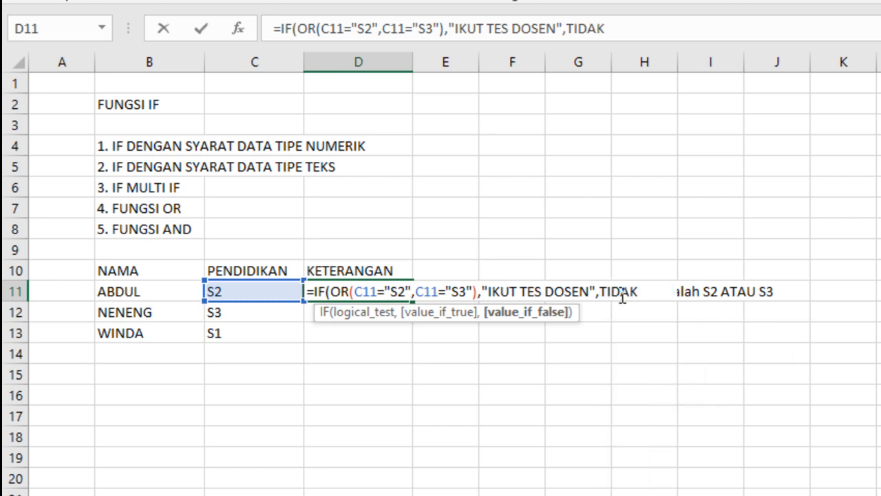
{"action": "type", "text": " IKU"}
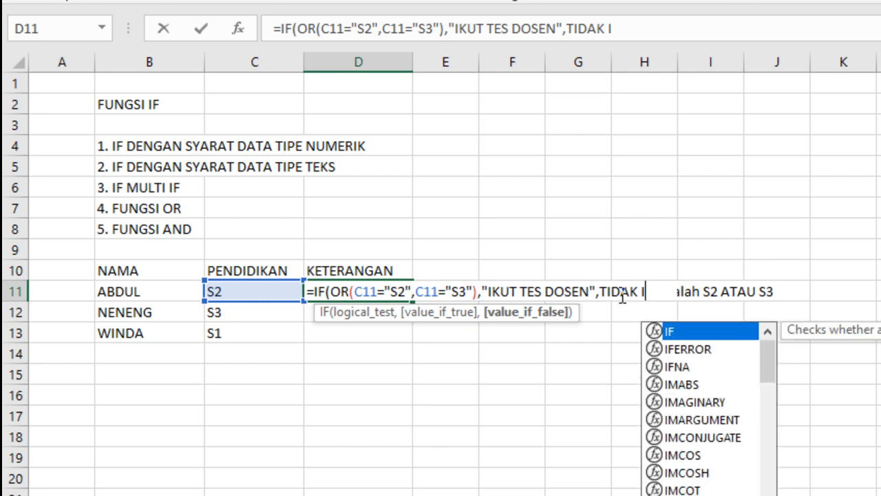
{"action": "key", "text": "BackSpace"}
{"action": "key", "text": "BackSpace"}
{"action": "key", "text": "BackSpace"}
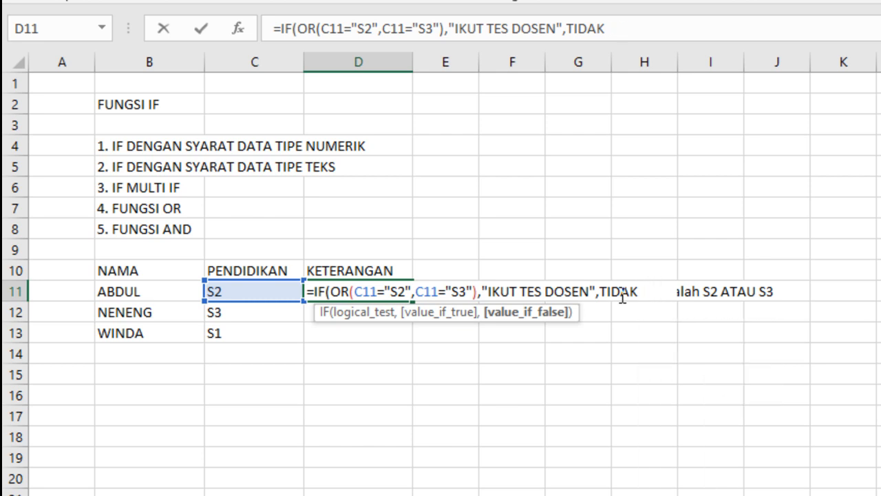
{"action": "type", "text": "L"}
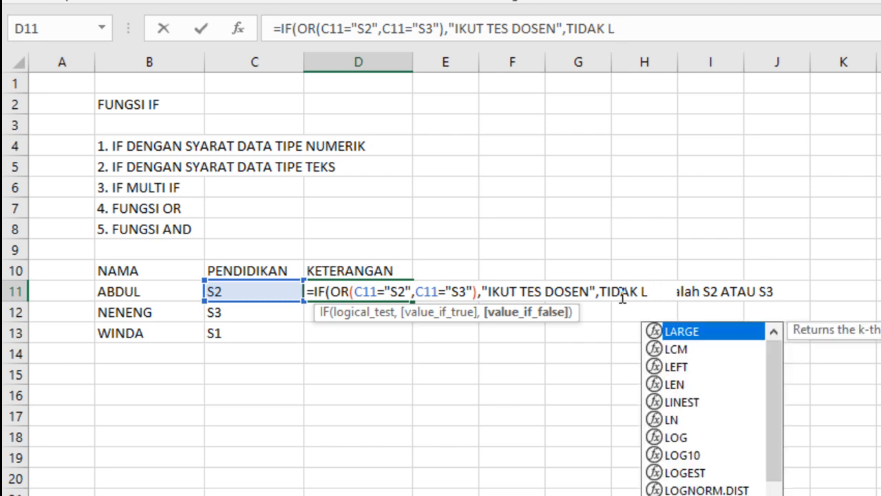
{"action": "type", "text": "OLOS"}
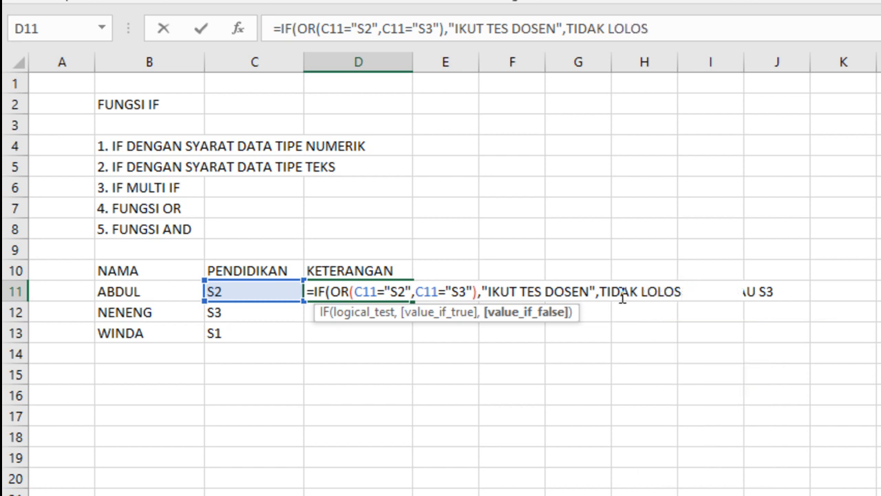
{"action": "type", "text": "\""}
{"action": "left_click", "coordinate": [604, 294]}
{"action": "type", "text": "\""}
{"action": "key", "text": "Right"}
{"action": "key", "text": "Right"}
{"action": "key", "text": "Right"}
{"action": "key", "text": "Right"}
{"action": "key", "text": "Right"}
{"action": "key", "text": "Right"}
{"action": "key", "text": "Right"}
{"action": "key", "text": "Right"}
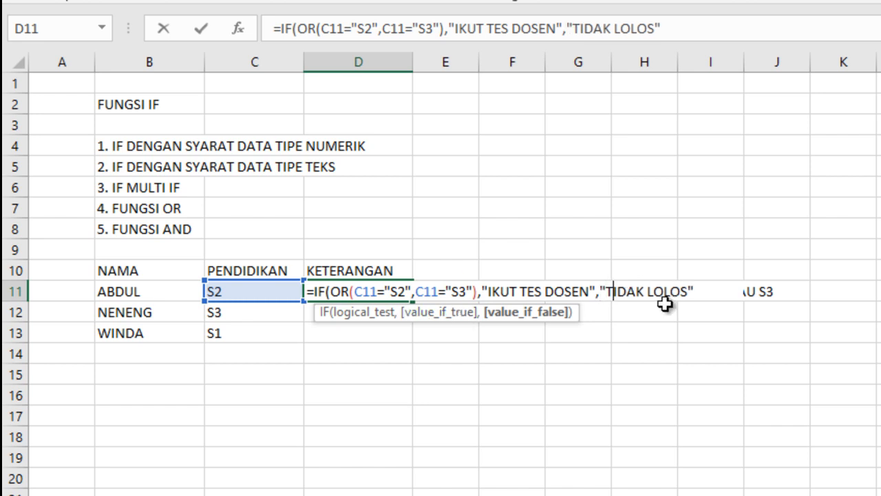
{"action": "key", "text": "Right"}
{"action": "key", "text": "Right"}
{"action": "key", "text": "Right"}
{"action": "type", "text": ")"}
{"action": "key", "text": "Return"}
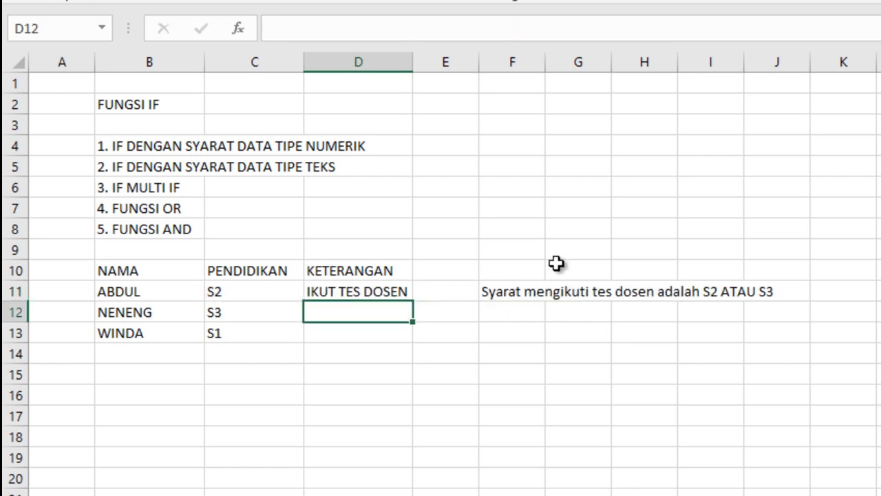
Step: Widen column D to fit the result text and fill the D11 formula down to D13
{"action": "left_click_drag", "start_coordinate": [413, 62], "coordinate": [446, 63]}
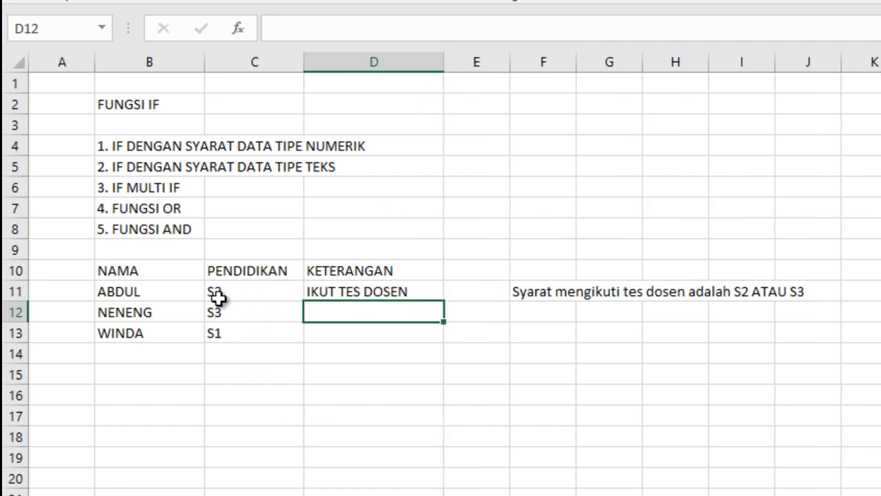
{"action": "left_click", "coordinate": [383, 290]}
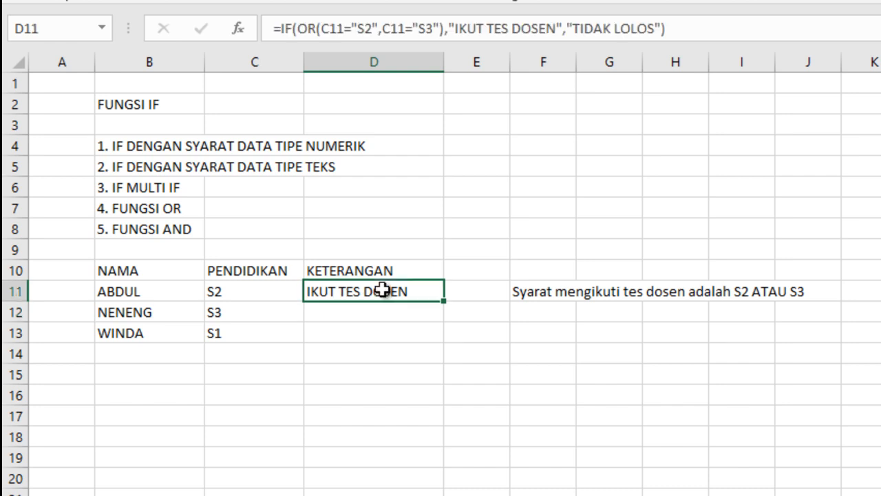
{"action": "left_click_drag", "start_coordinate": [444, 301], "coordinate": [443, 344]}
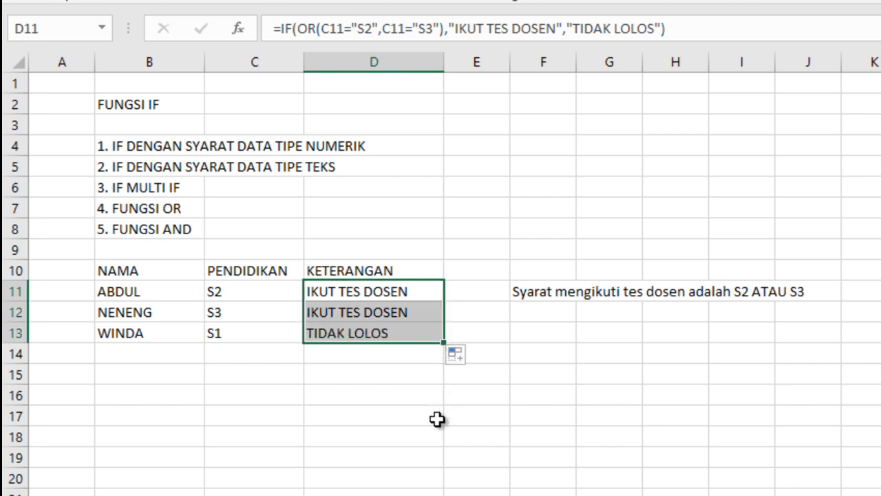
{"action": "left_click", "coordinate": [221, 338]}
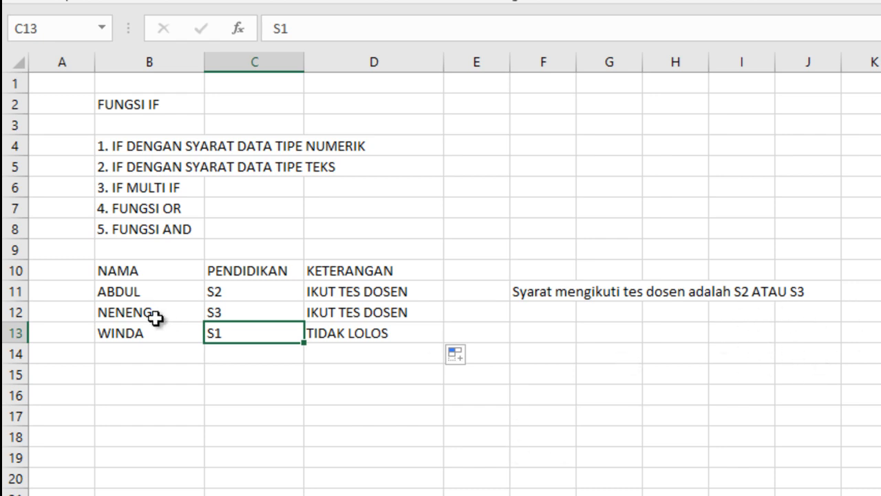
{"action": "left_click_drag", "start_coordinate": [77, 265], "coordinate": [856, 398]}
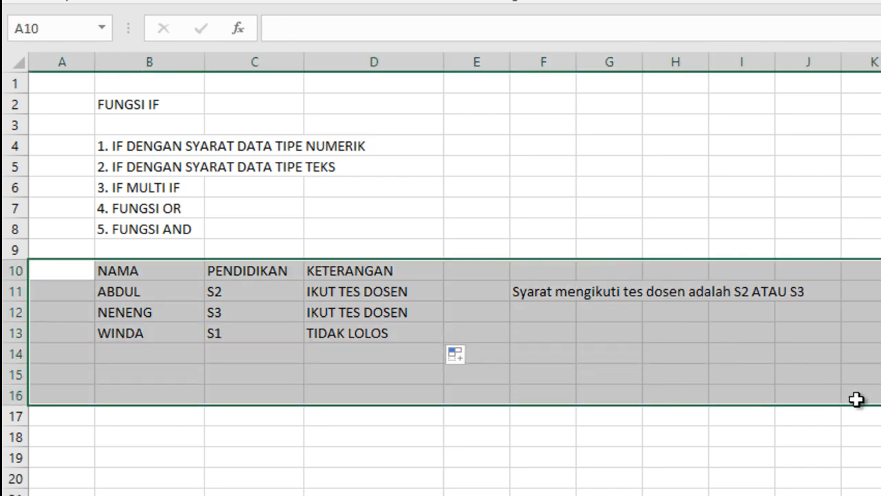
{"action": "key", "text": "Delete"}
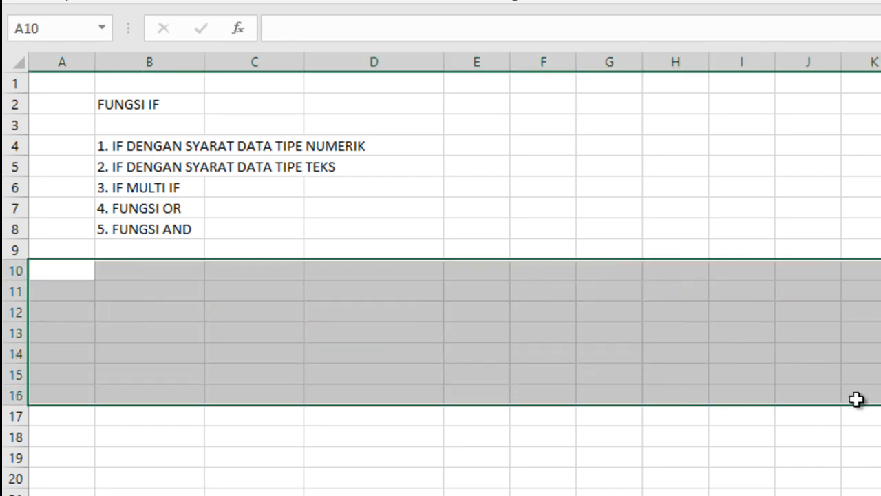
{"action": "left_click", "coordinate": [141, 278]}
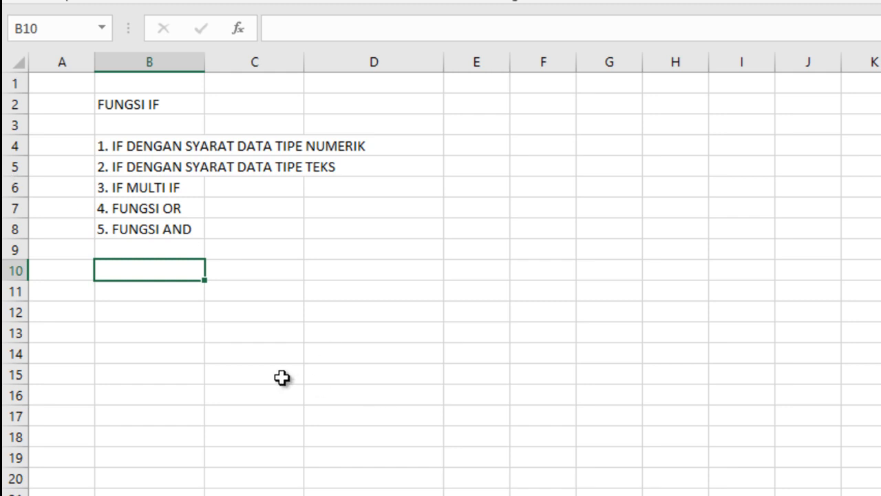
{"action": "left_click", "coordinate": [166, 289]}
{"action": "left_click", "coordinate": [165, 269]}
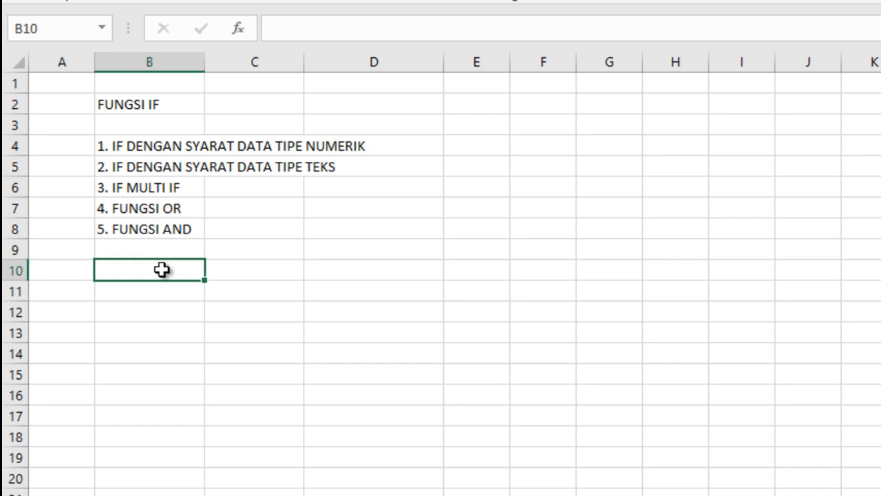
{"action": "key", "text": "ctrl+z"}
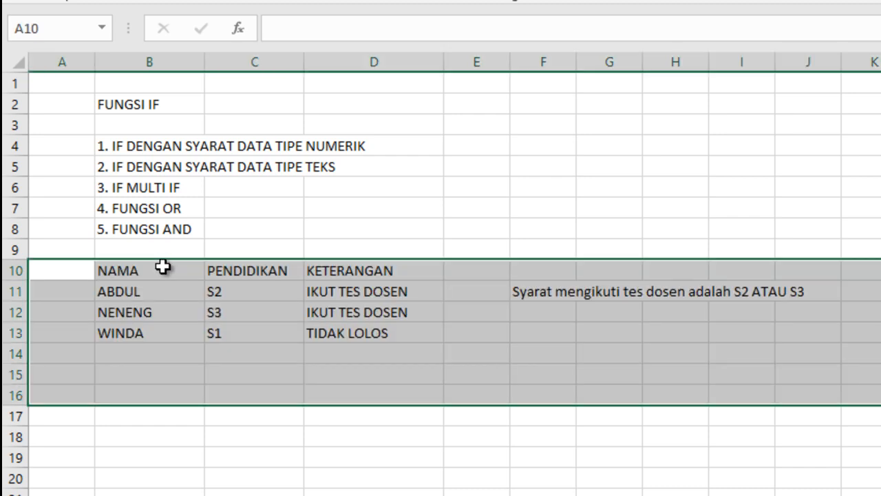
{"action": "left_click", "coordinate": [295, 324]}
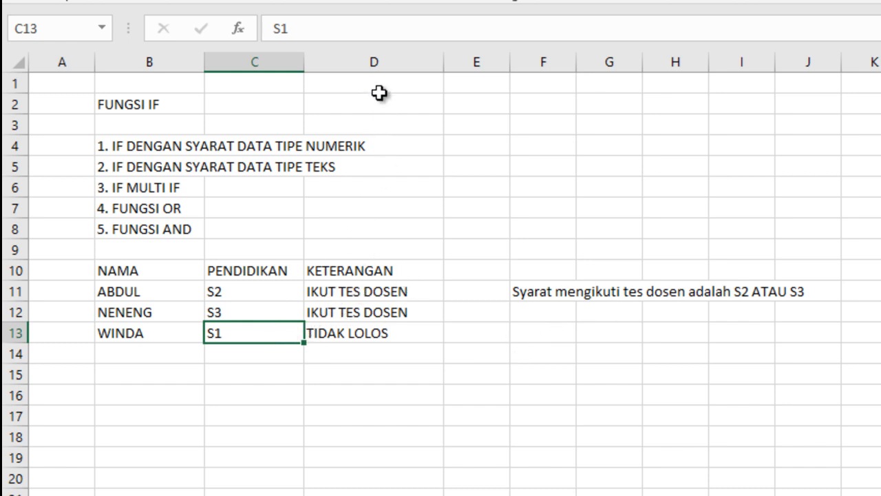
Step: Clear the old results under KETERANGAN in D11:D14
{"action": "left_click", "coordinate": [378, 61]}
{"action": "left_click", "coordinate": [374, 335]}
{"action": "left_click_drag", "start_coordinate": [383, 293], "coordinate": [393, 353]}
{"action": "key", "text": "Delete"}
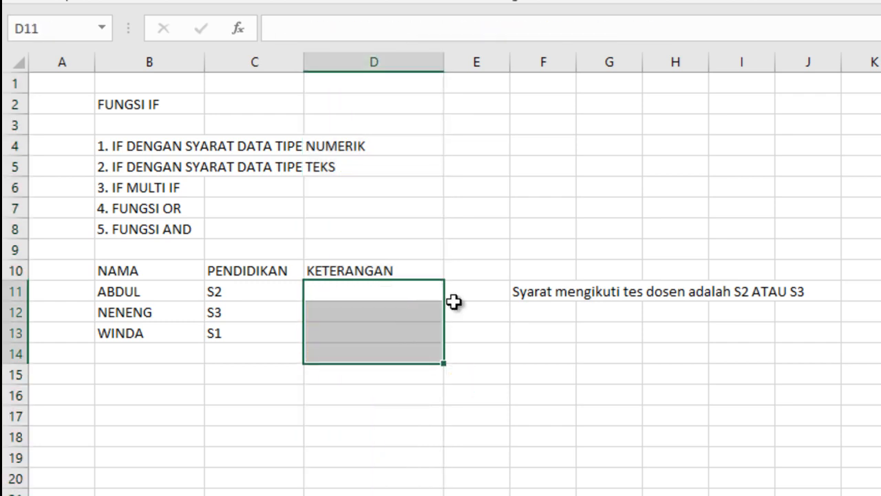
Step: Insert a blank column before the KETERANGAN column and enter the header UMUR in D10
{"action": "left_click", "coordinate": [361, 62]}
{"action": "right_click", "coordinate": [360, 62]}
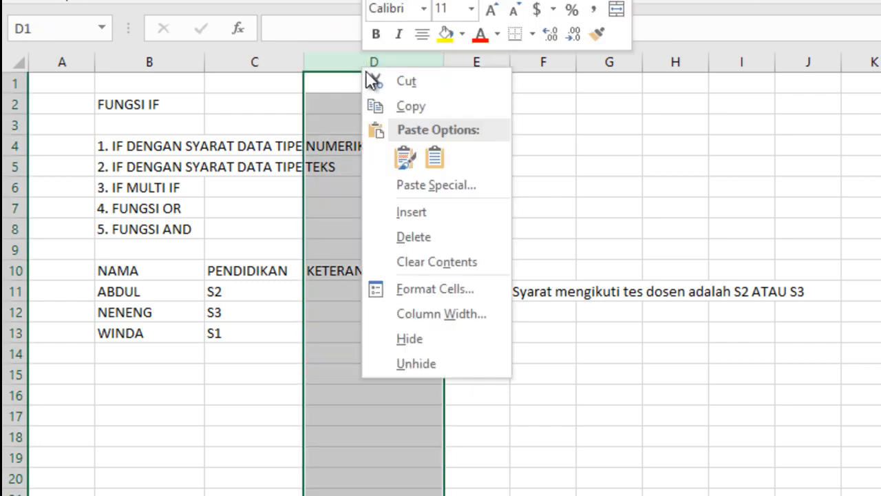
{"action": "left_click", "coordinate": [422, 208]}
{"action": "left_click", "coordinate": [376, 394]}
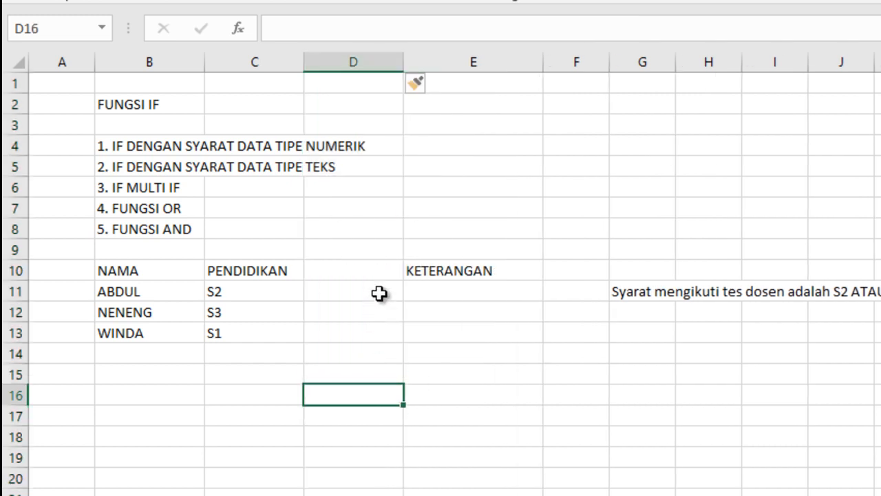
{"action": "left_click", "coordinate": [354, 269]}
{"action": "type", "text": "UMUR"}
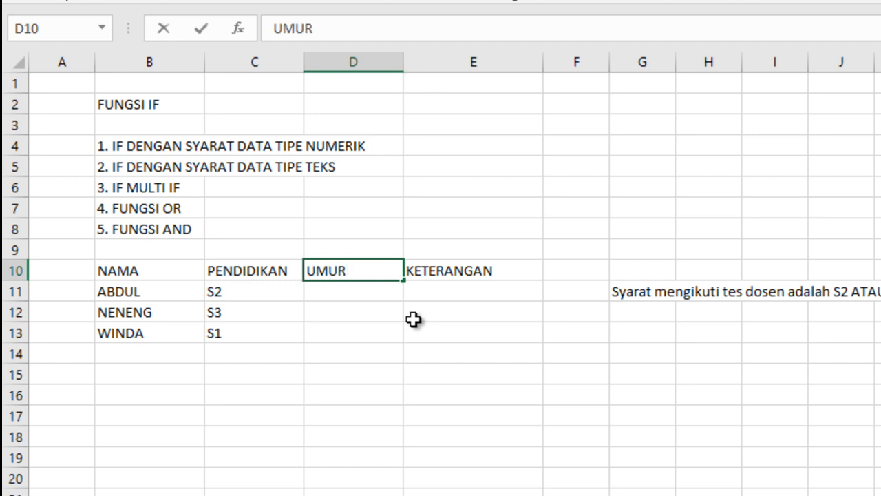
{"action": "key", "text": "Return"}
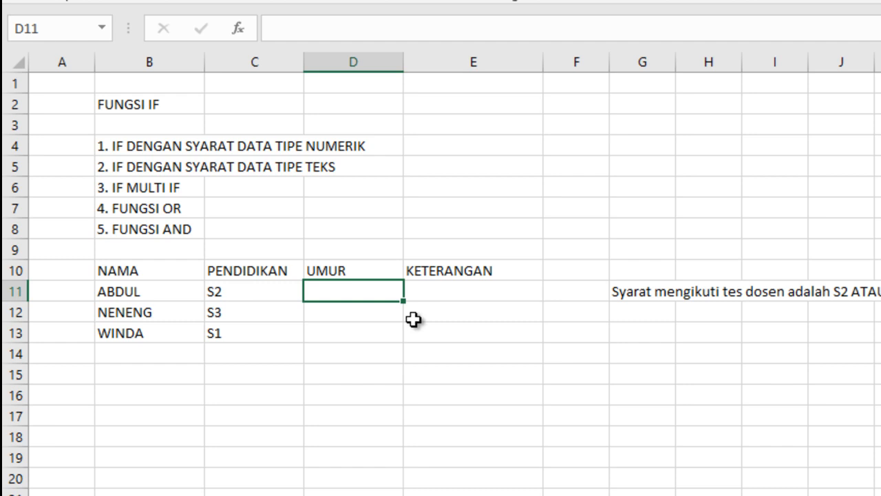
Step: Enter the ages 35, 40 and 50 in D11:D13 under UMUR
{"action": "type", "text": "35"}
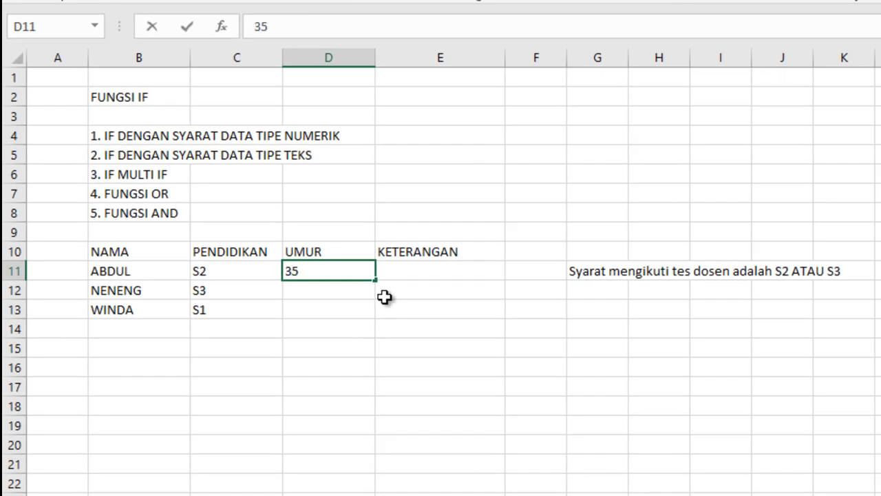
{"action": "key", "text": "Return"}
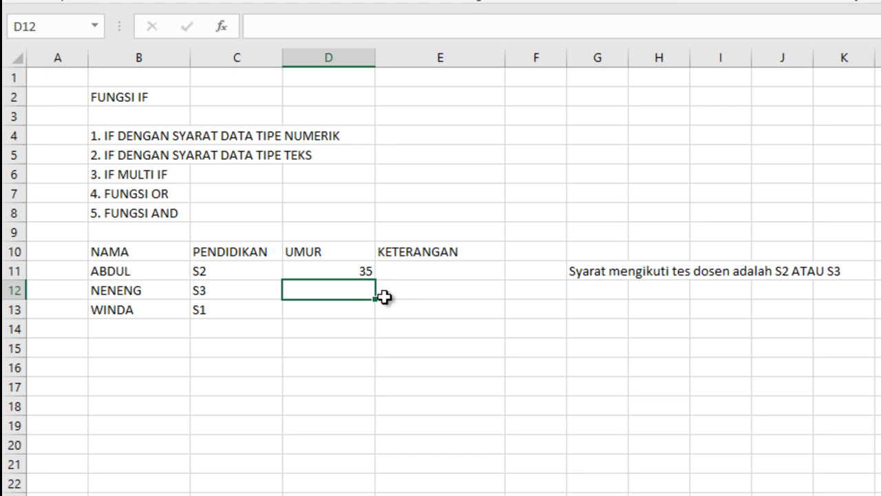
{"action": "type", "text": "40"}
{"action": "key", "text": "Return"}
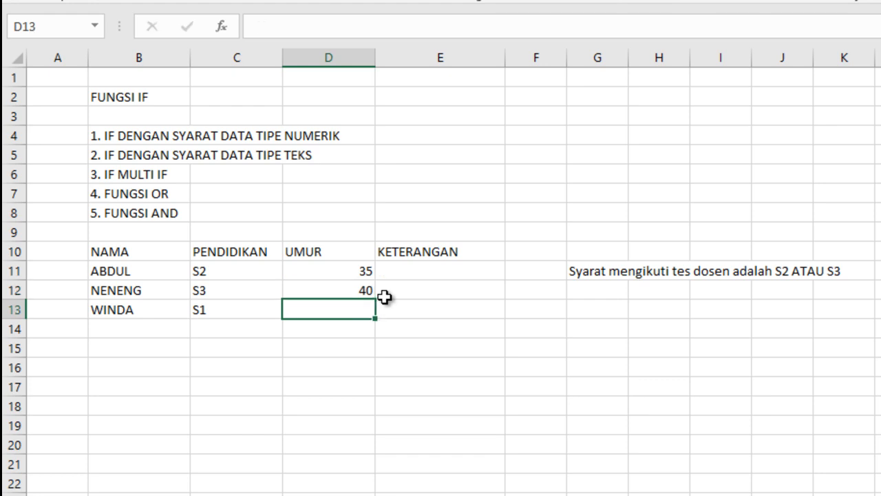
{"action": "type", "text": "6"}
{"action": "key", "text": "BackSpace"}
{"action": "type", "text": "50"}
{"action": "key", "text": "Return"}
Step: Change the education level in C13 to S2
{"action": "key", "text": "Left"}
{"action": "key", "text": "Left"}
{"action": "key", "text": "Right"}
{"action": "key", "text": "Up"}
{"action": "type", "text": "S2"}
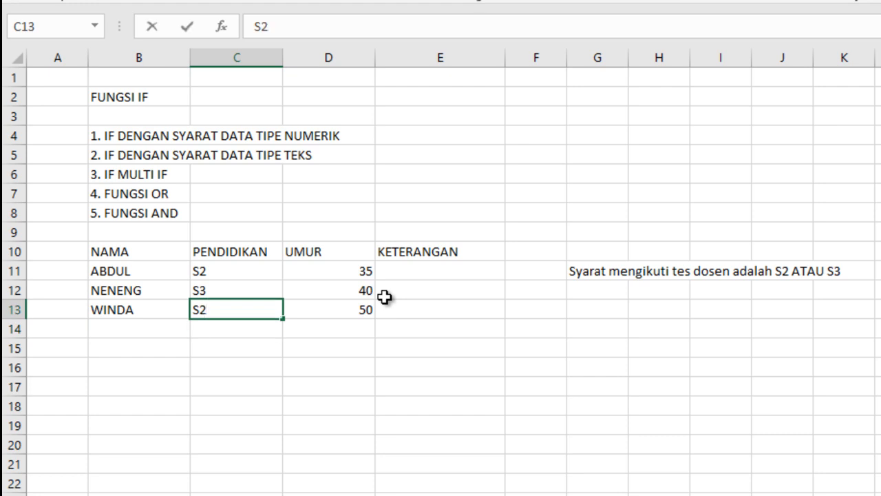
Step: Remove "ATAU S3" from the end of the requirement note in G11
{"action": "left_click", "coordinate": [605, 271]}
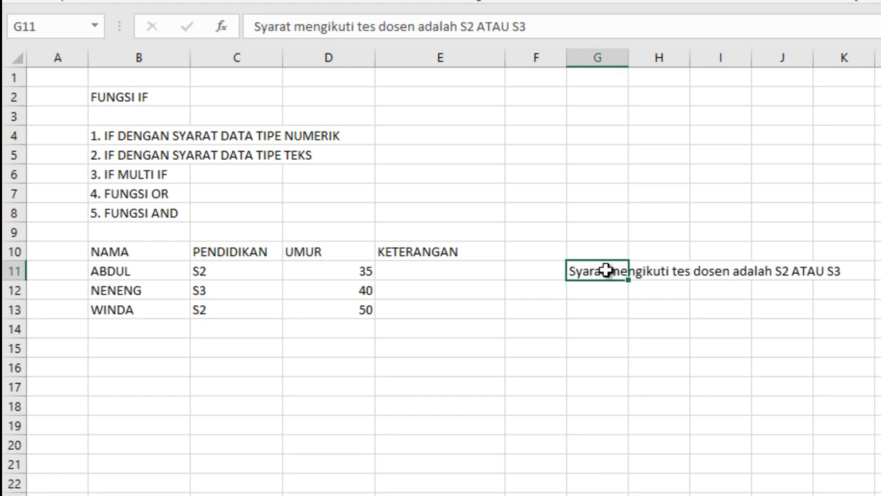
{"action": "double_click", "coordinate": [605, 271]}
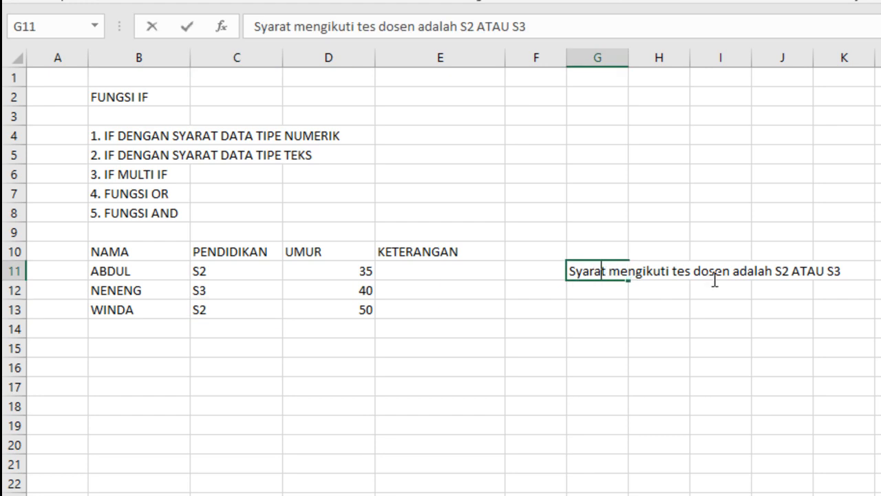
{"action": "key", "text": "Right"}
{"action": "key", "text": "Right"}
{"action": "key", "text": "Right"}
{"action": "key", "text": "Right"}
{"action": "key", "text": "Right"}
{"action": "key", "text": "Right"}
{"action": "key", "text": "Right"}
{"action": "key", "text": "Right"}
{"action": "key", "text": "Right"}
{"action": "key", "text": "Right"}
{"action": "key", "text": "Right"}
{"action": "key", "text": "Right"}
{"action": "key", "text": "Right"}
{"action": "key", "text": "Right"}
{"action": "key", "text": "Right"}
{"action": "key", "text": "Right"}
{"action": "key", "text": "Right"}
{"action": "key", "text": "Right"}
{"action": "key", "text": "Right"}
{"action": "key", "text": "Right"}
{"action": "key", "text": "Right"}
{"action": "key", "text": "Right"}
{"action": "key", "text": "Right"}
{"action": "key", "text": "Right"}
{"action": "key", "text": "Right"}
{"action": "key", "text": "Right"}
{"action": "key", "text": "Right"}
{"action": "key", "text": "Right"}
{"action": "key", "text": "Right"}
{"action": "key", "text": "Right"}
{"action": "key", "text": "Right"}
{"action": "key", "text": "Right"}
{"action": "key", "text": "Right"}
{"action": "key", "text": "Right"}
{"action": "key", "text": "Right"}
{"action": "key", "text": "Right"}
{"action": "key", "text": "BackSpace"}
{"action": "key", "text": "BackSpace"}
{"action": "key", "text": "BackSpace"}
{"action": "key", "text": "BackSpace"}
{"action": "key", "text": "BackSpace"}
{"action": "key", "text": "BackSpace"}
{"action": "key", "text": "BackSpace"}
{"action": "key", "text": "BackSpace"}
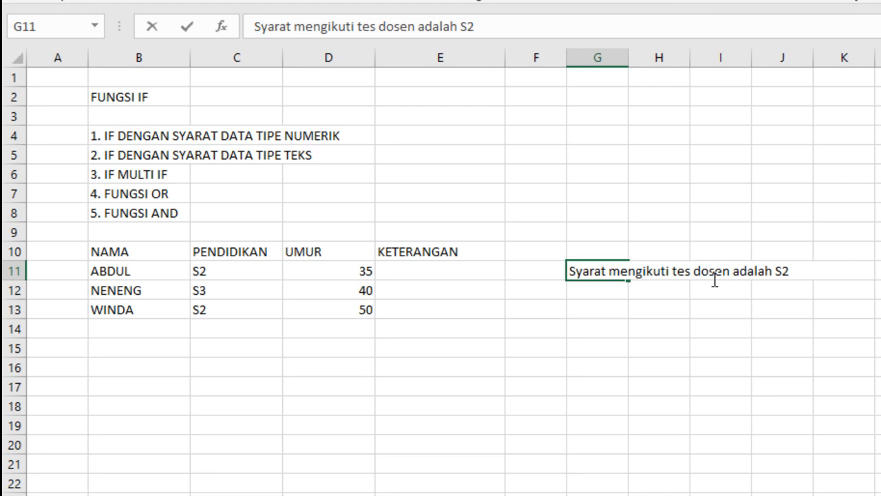
Step: Append "DAN UMURNYA MAKSIMAL 40" to the requirement note in G11
{"action": "type", "text": "DAN "}
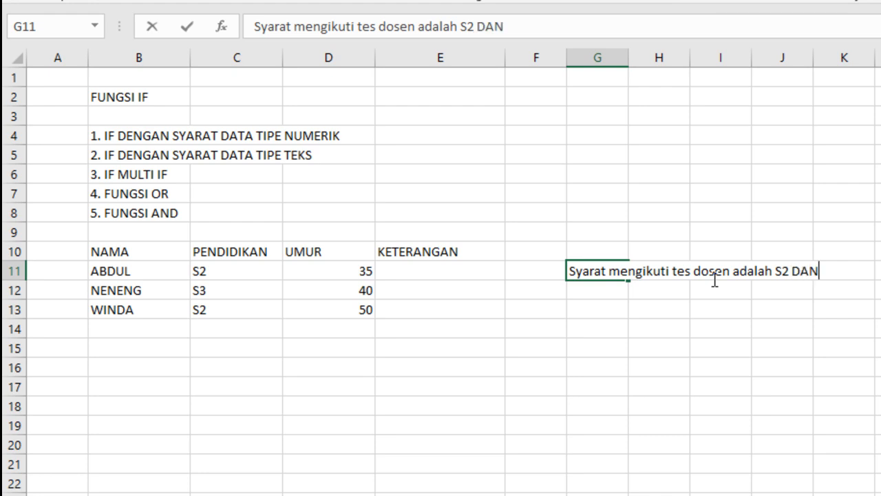
{"action": "type", "text": "UMUR"}
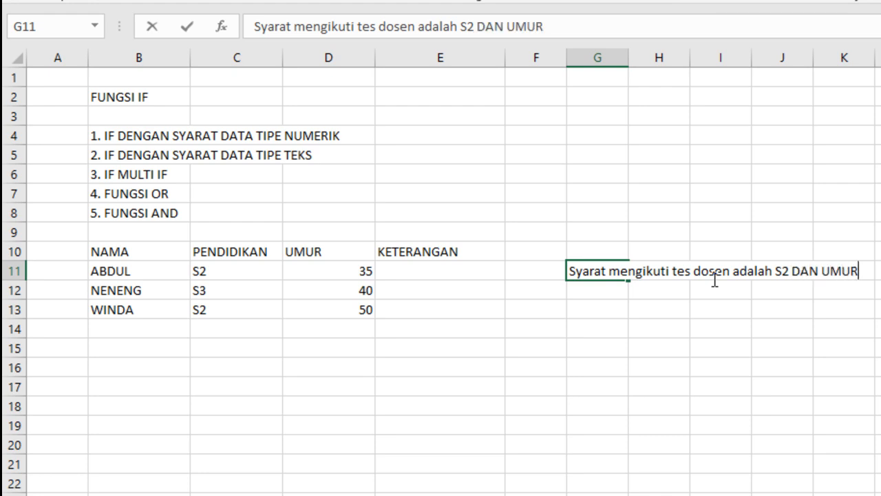
{"action": "type", "text": "NYA"}
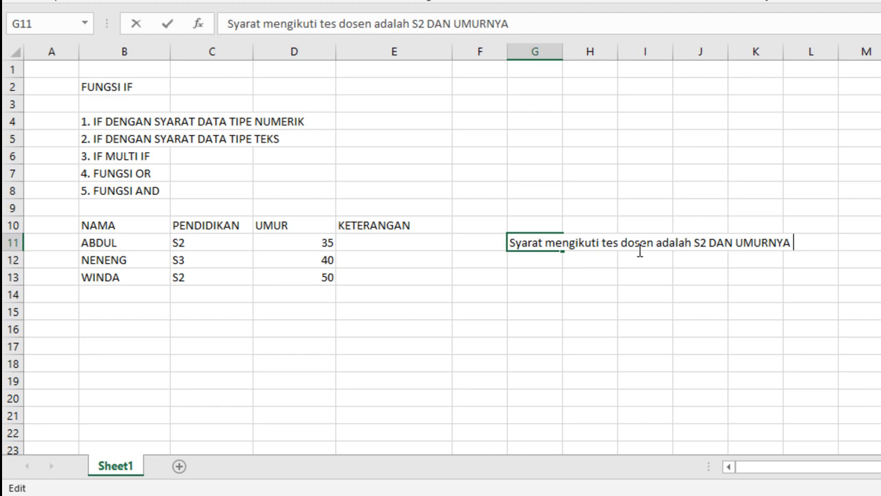
{"action": "type", "text": " MAKSIMA"}
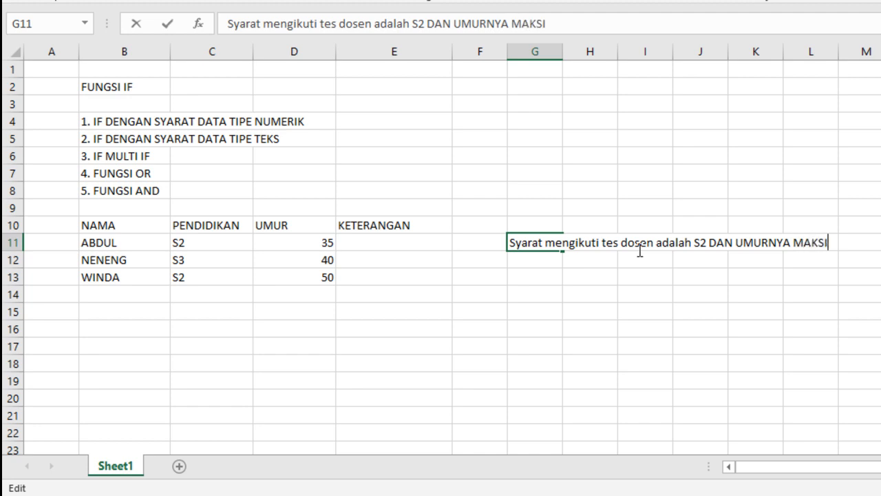
{"action": "type", "text": "L"}
{"action": "type", "text": " 40"}
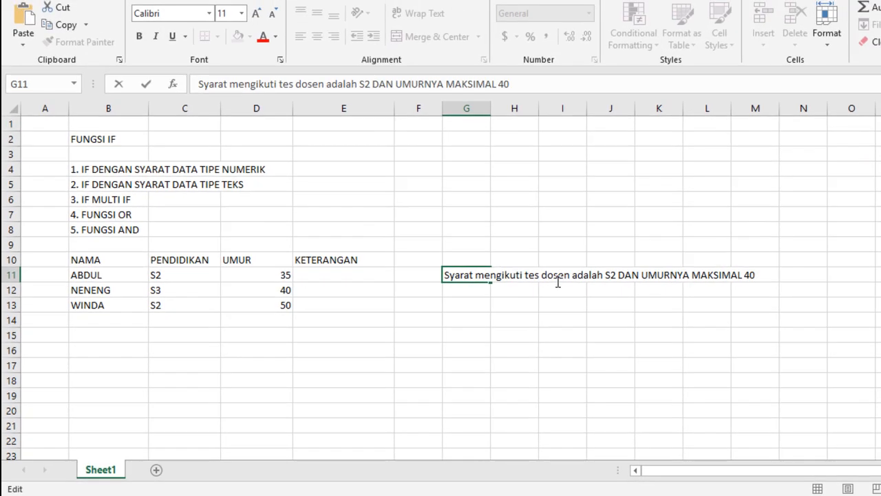
{"action": "left_click", "coordinate": [305, 350]}
Step: Change the education level in C12 to S2
{"action": "left_click", "coordinate": [157, 290]}
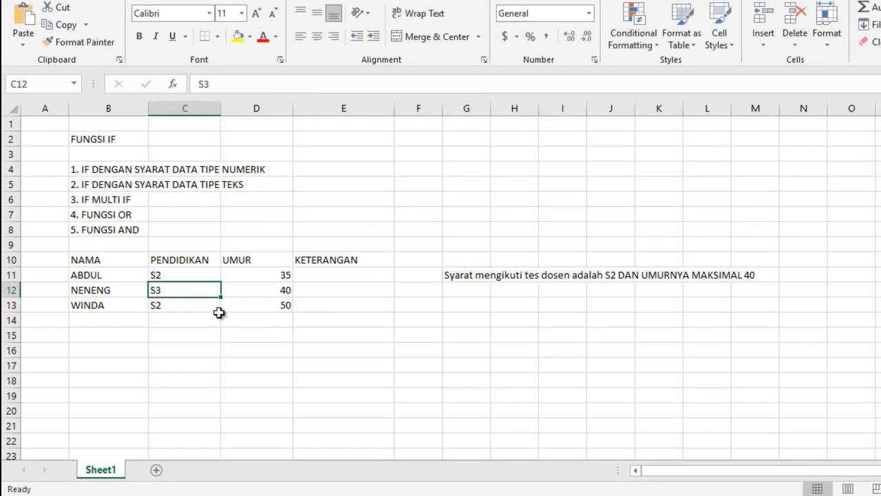
{"action": "type", "text": "S2"}
{"action": "left_click_drag", "start_coordinate": [341, 354], "coordinate": [338, 343]}
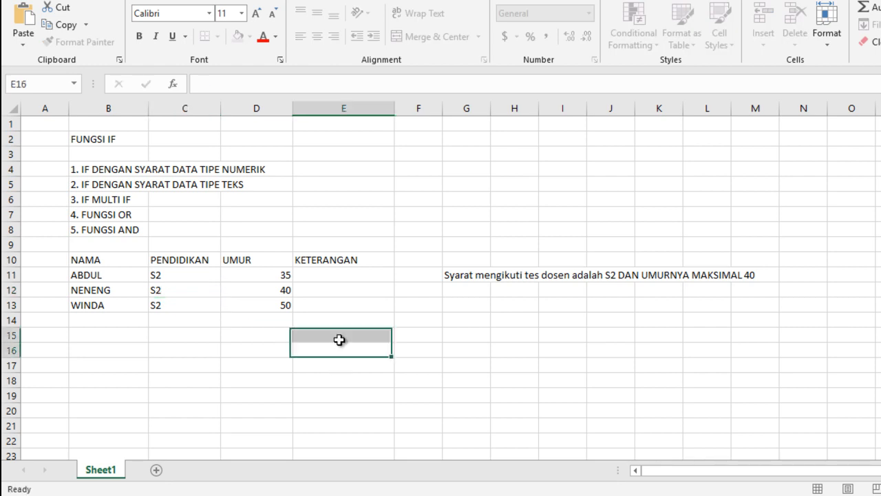
Step: Center the contents of the UMUR and PENDIDIKAN columns horizontally
{"action": "left_click", "coordinate": [264, 110]}
{"action": "left_click", "coordinate": [318, 37]}
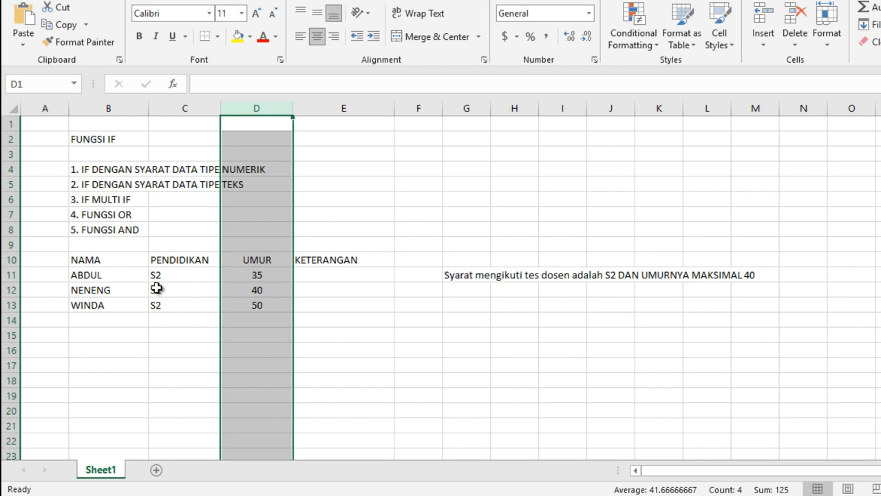
{"action": "left_click", "coordinate": [187, 110]}
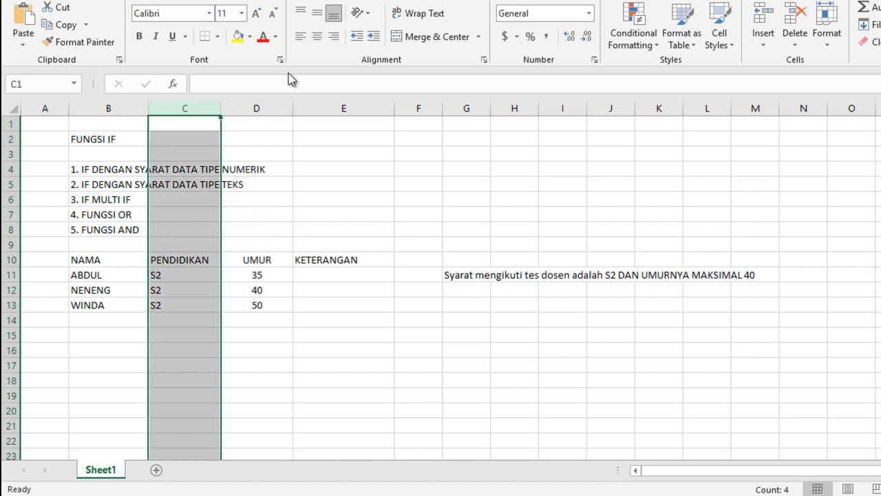
{"action": "left_click", "coordinate": [318, 37]}
{"action": "left_click", "coordinate": [266, 334]}
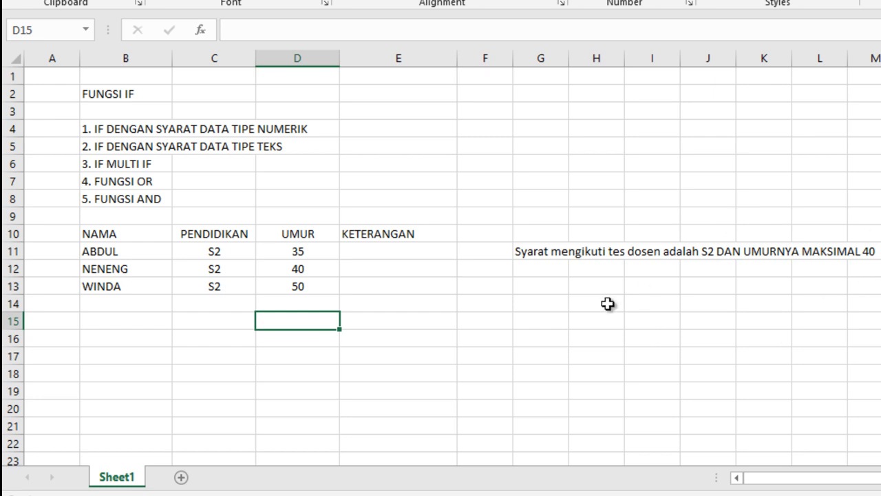
Step: Start a formula in E11 with an AND function nested as the logical test of IF
{"action": "left_click", "coordinate": [376, 251]}
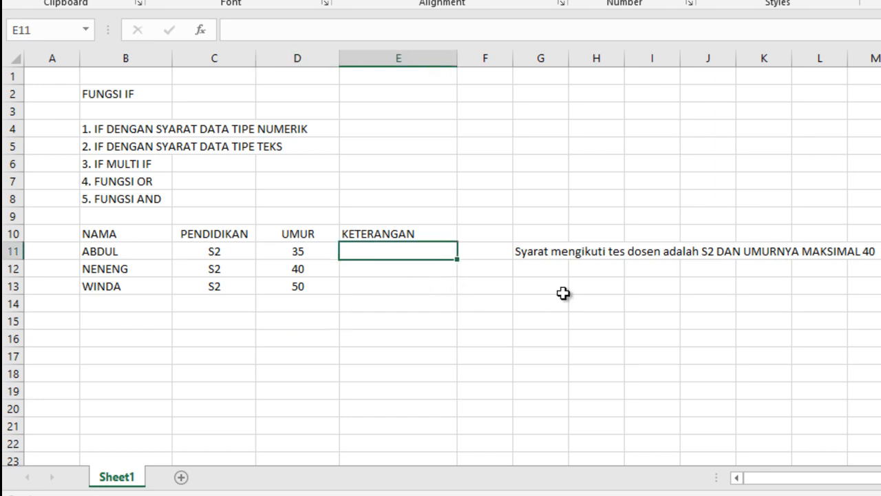
{"action": "type", "text": "="}
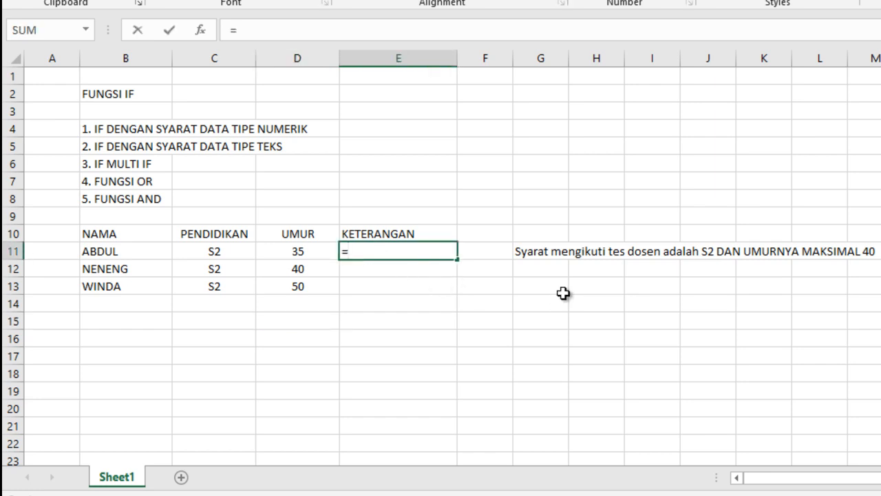
{"action": "type", "text": "IF("}
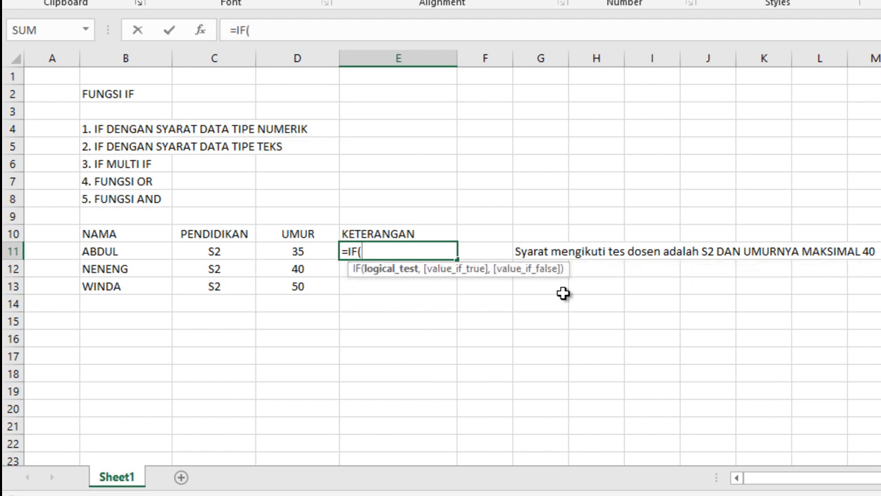
{"action": "type", "text": "AND"}
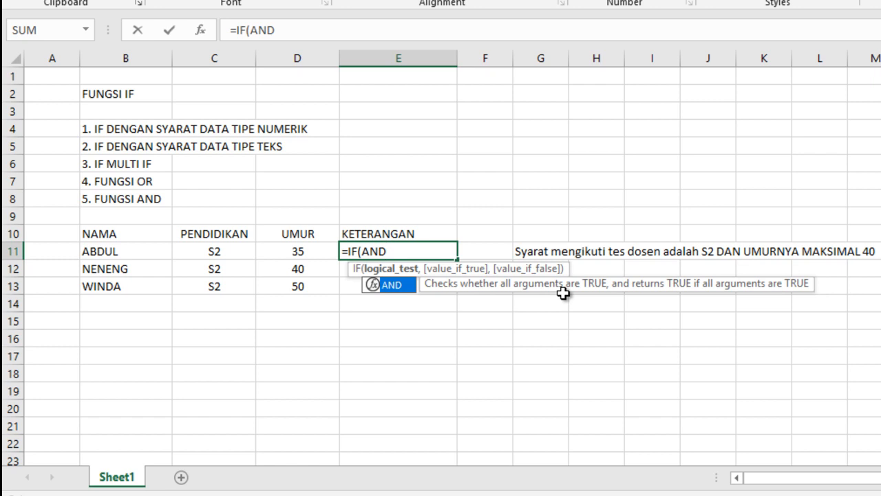
{"action": "type", "text": "("}
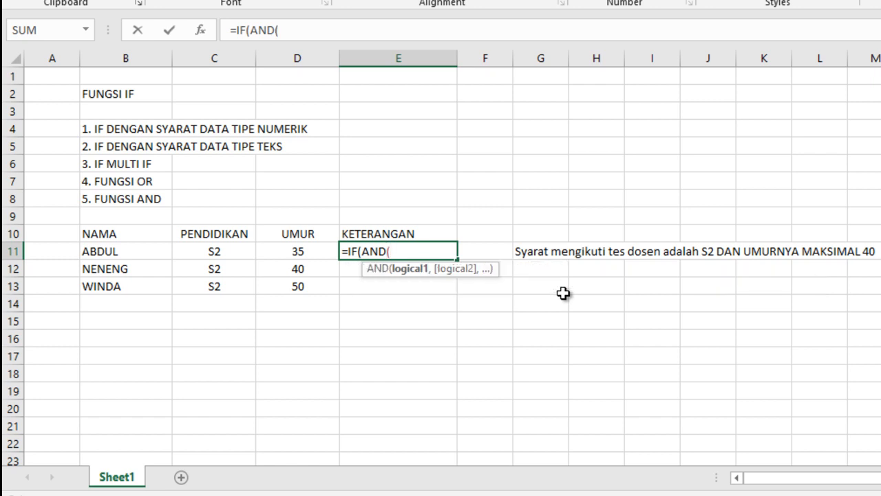
Step: Add C11="S2" as the first AND condition in the E11 formula
{"action": "left_click", "coordinate": [222, 250]}
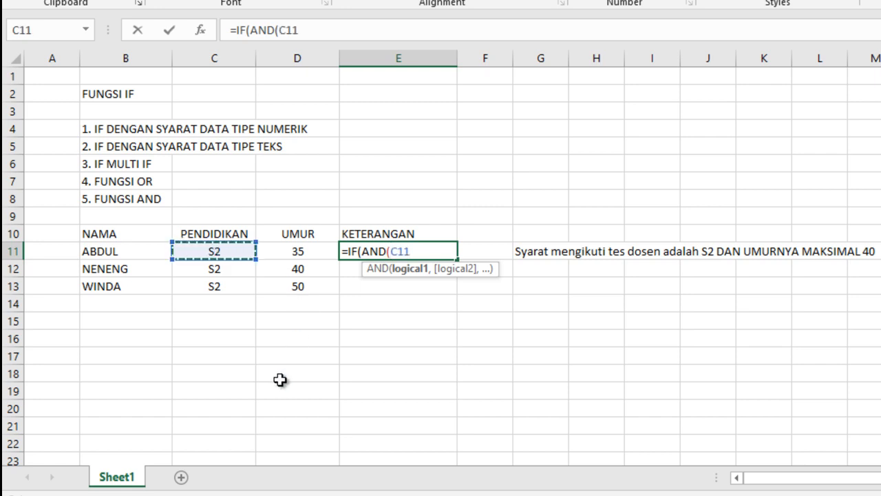
{"action": "type", "text": "="}
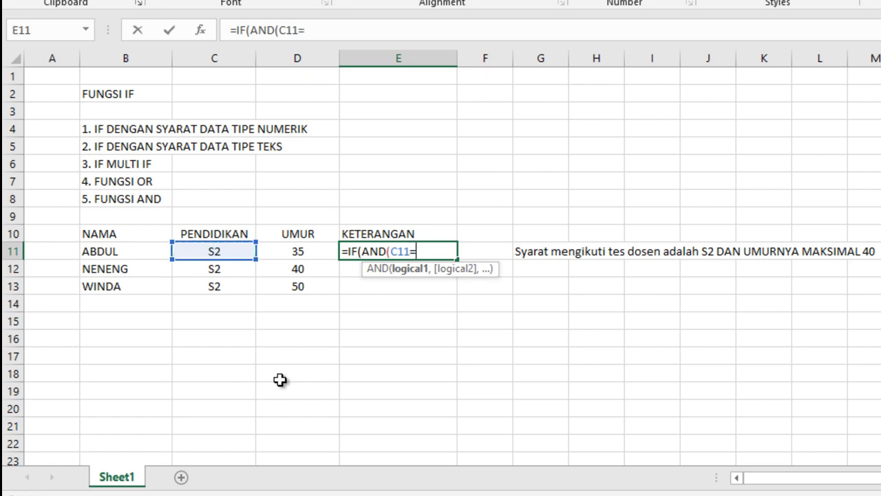
{"action": "type", "text": "\"S2\""}
{"action": "type", "text": ","}
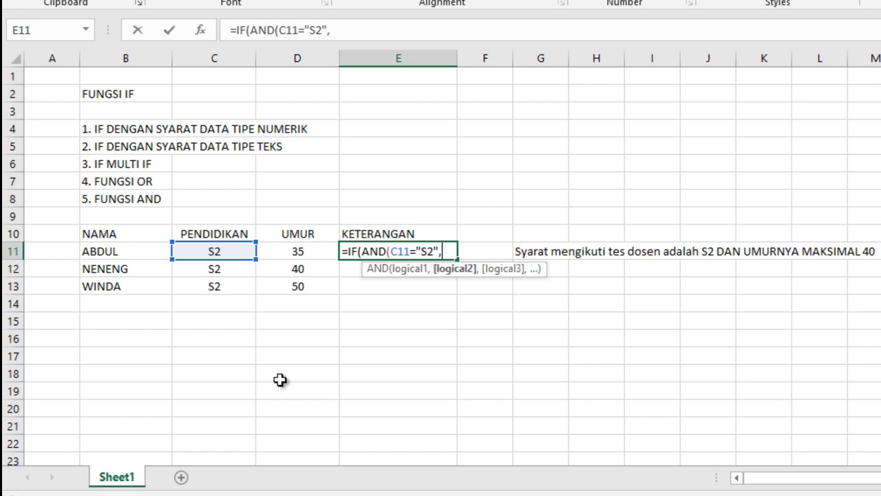
Step: Add D11<=40 as the second AND condition in the E11 formula and close the AND function
{"action": "left_click", "coordinate": [301, 254]}
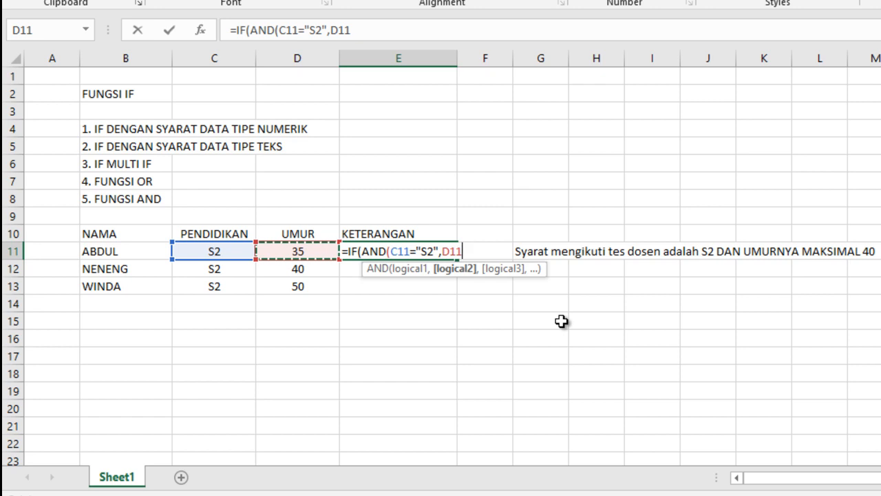
{"action": "type", "text": "<="}
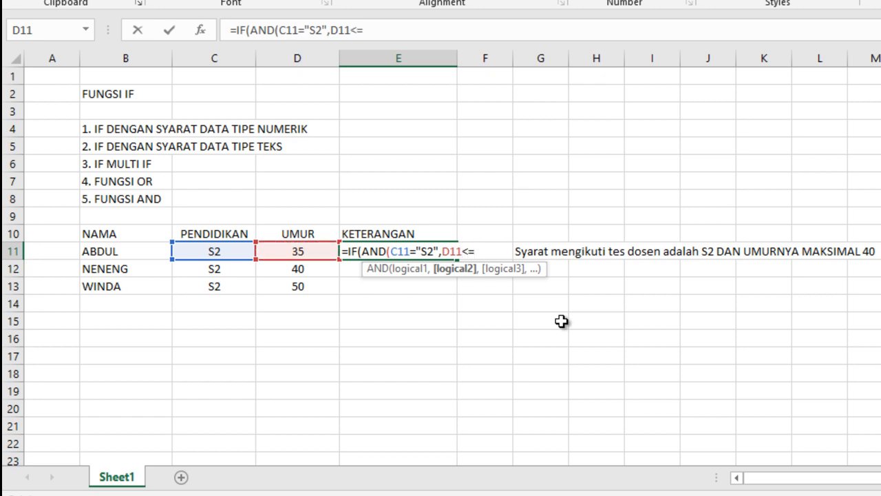
{"action": "type", "text": "40"}
{"action": "type", "text": ")"}
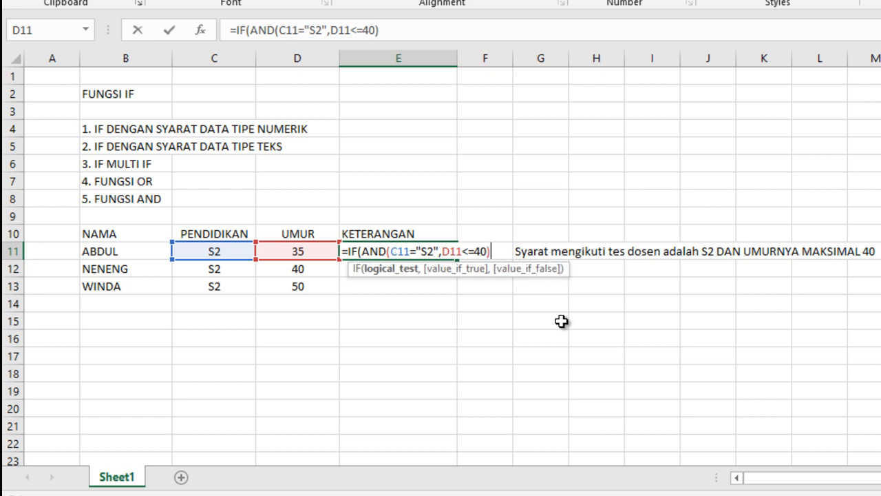
{"action": "type", "text": ","}
{"action": "type", "text": "IK"}
Step: Enter "IKUT TES DOSEN" in quotation marks as the value-if-true argument of the E11 formula
{"action": "key", "text": "BackSpace"}
{"action": "key", "text": "BackSpace"}
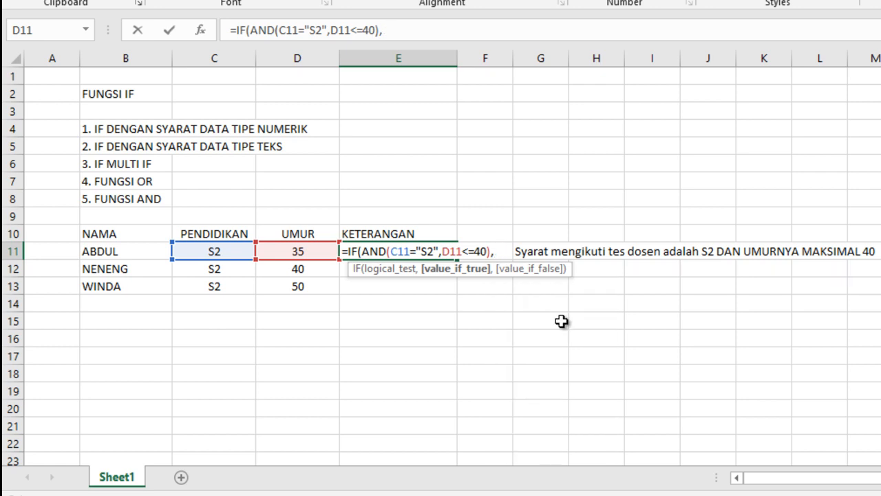
{"action": "type", "text": "\"IKUT TES DOSEN"}
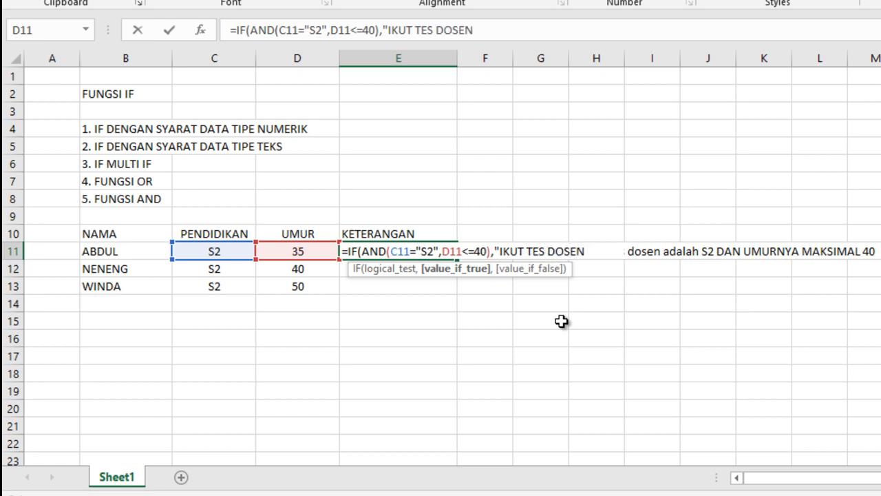
{"action": "type", "text": "\","}
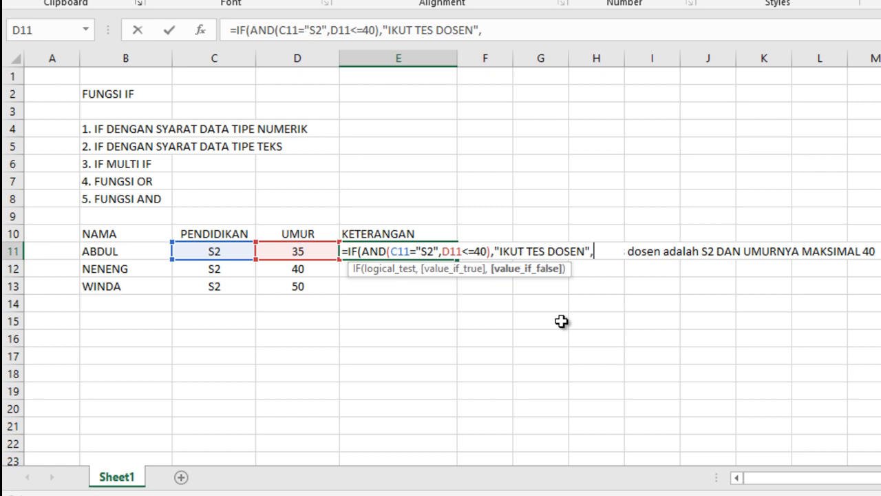
{"action": "type", "text": "\"TIDAK LOLOS"}
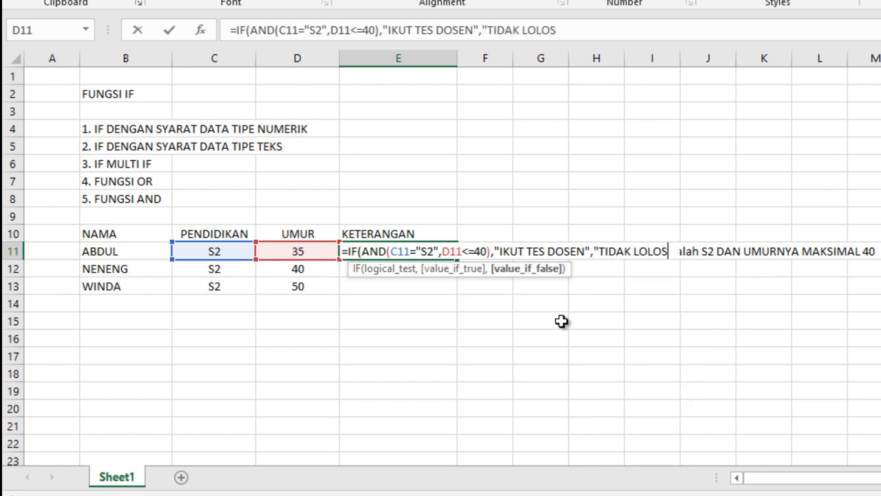
Step: Enter "TIDAK LOLOS" in quotation marks as the value-if-false argument of the E11 formula, close the IF function and commit it
{"action": "type", "text": "\")"}
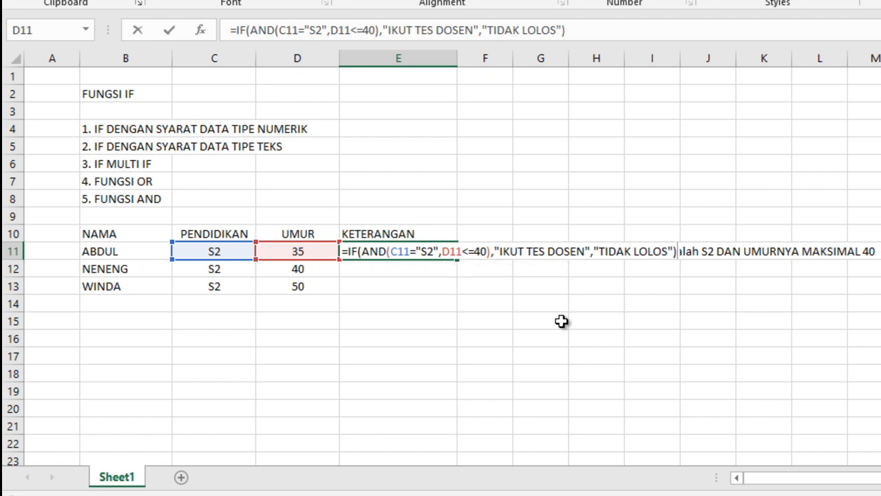
{"action": "key", "text": "Return"}
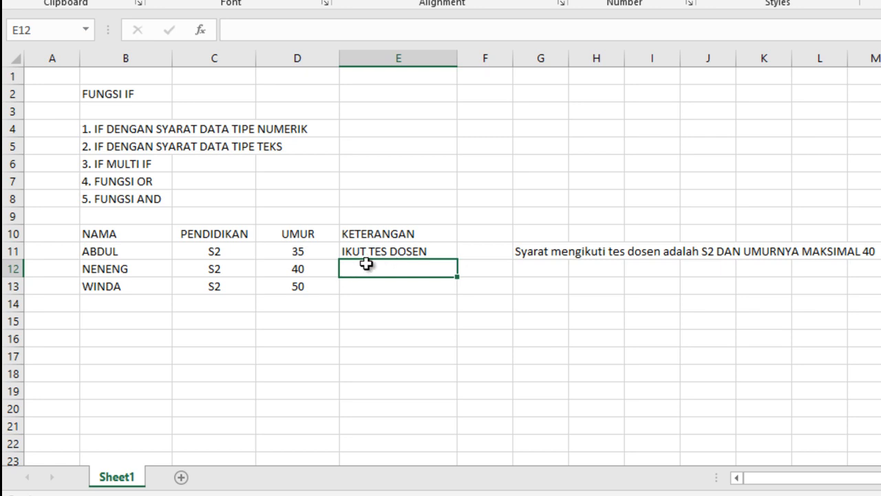
Step: Fill the E11 formula down through E13 and check the row 13 result against its age value
{"action": "left_click", "coordinate": [418, 251]}
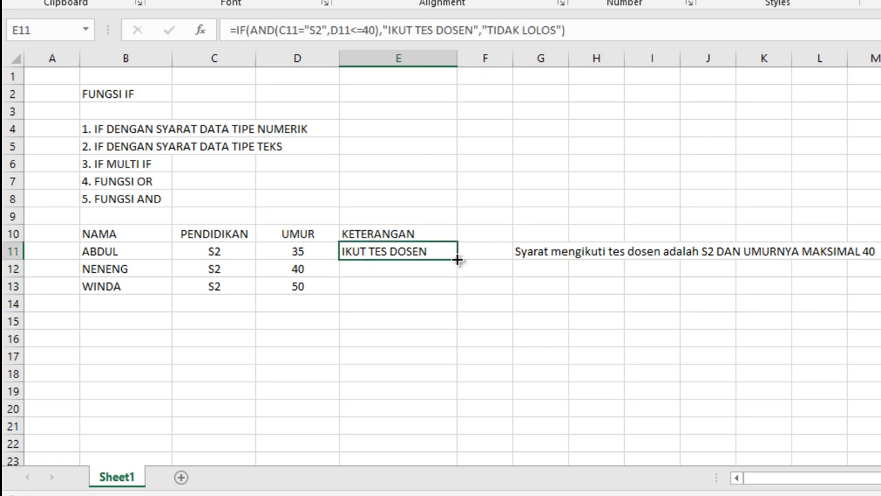
{"action": "left_click_drag", "start_coordinate": [457, 259], "coordinate": [449, 297]}
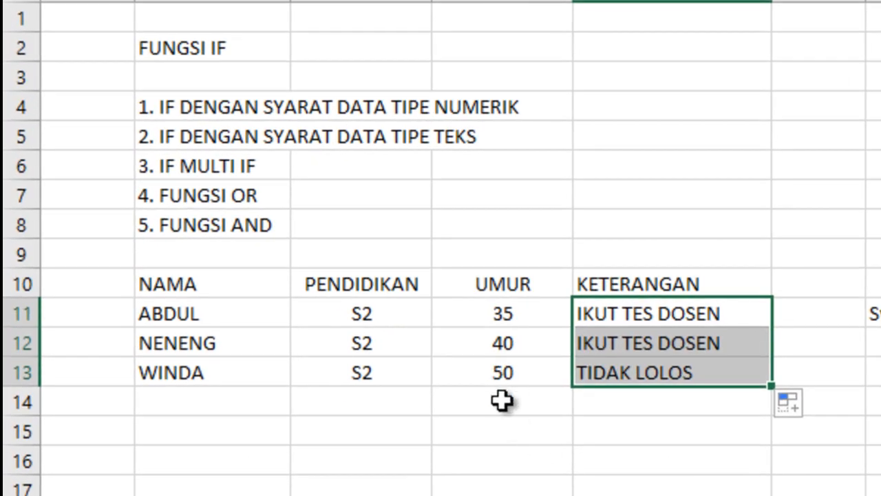
{"action": "left_click", "coordinate": [505, 367]}
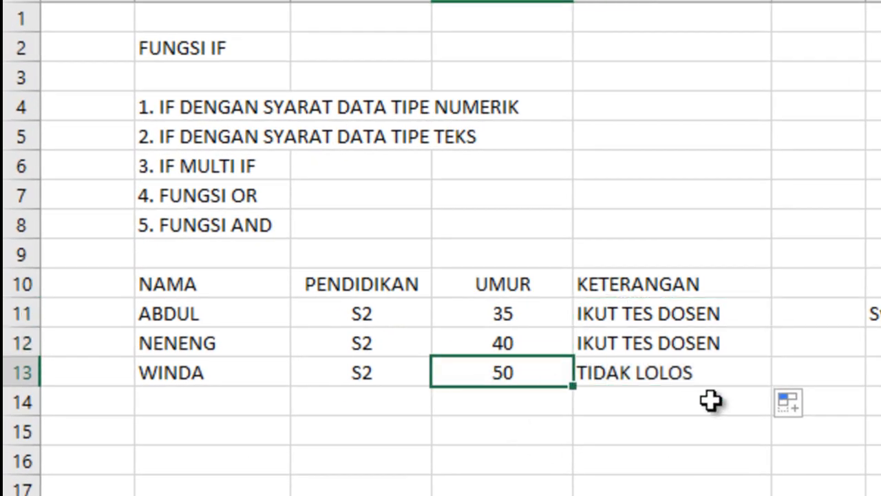
{"action": "left_click", "coordinate": [640, 376]}
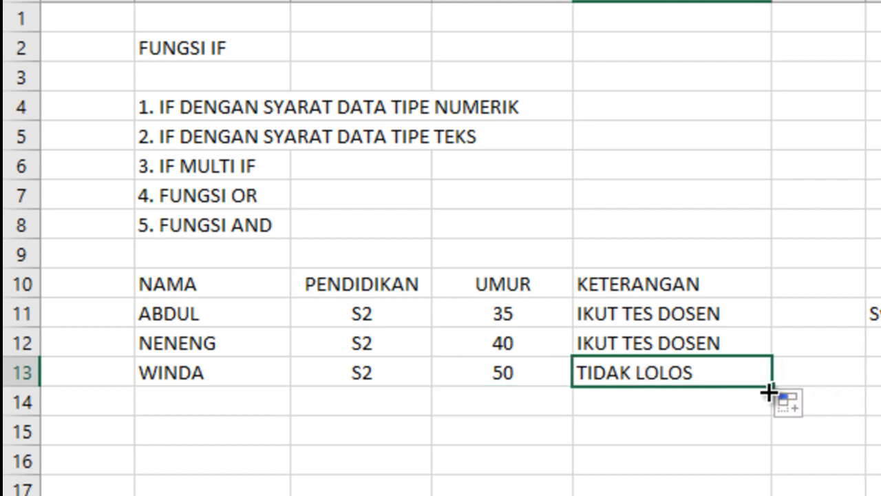
Step: Set the age in D12 to 41 and check the formula result in E12
{"action": "left_click", "coordinate": [506, 343]}
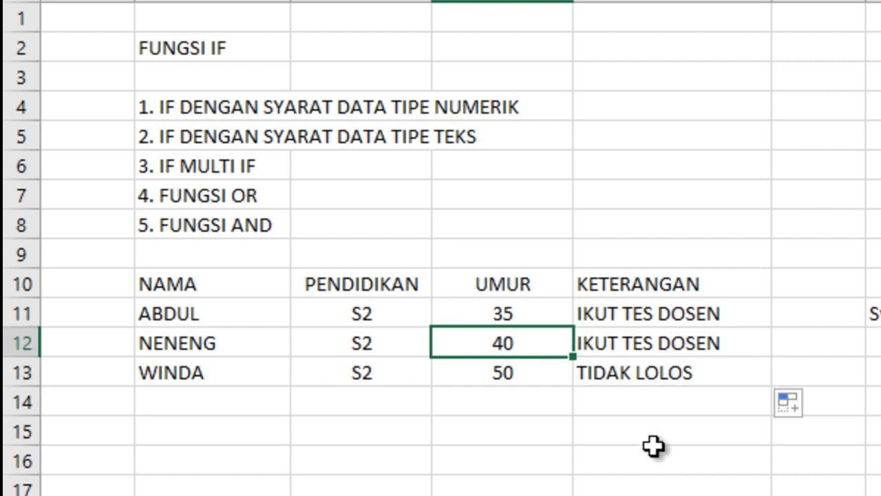
{"action": "type", "text": "41"}
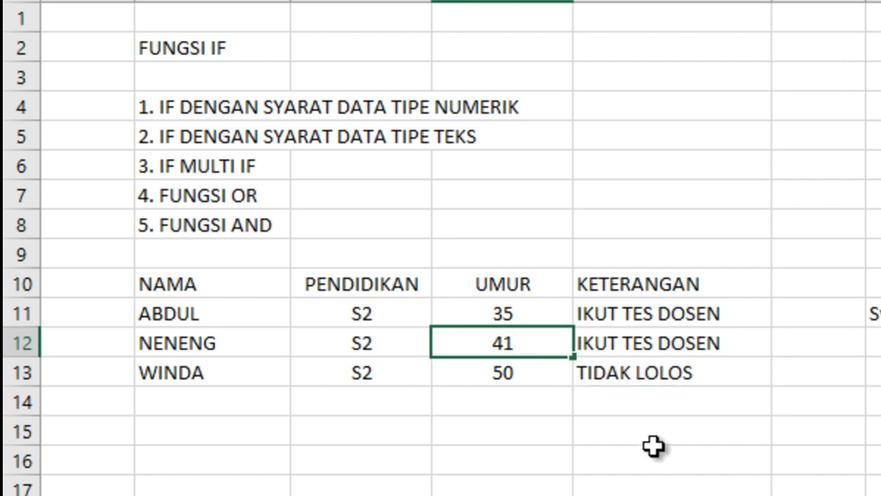
{"action": "key", "text": "Return"}
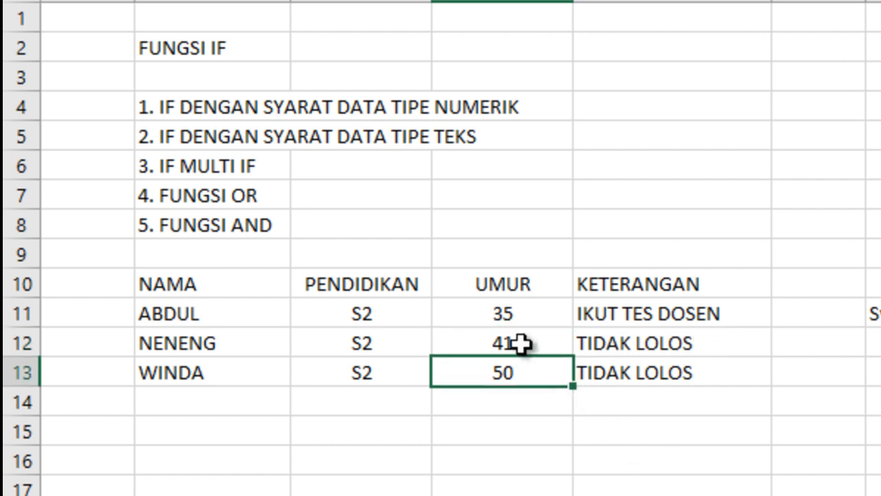
{"action": "left_click", "coordinate": [668, 344]}
{"action": "left_click", "coordinate": [872, 402]}
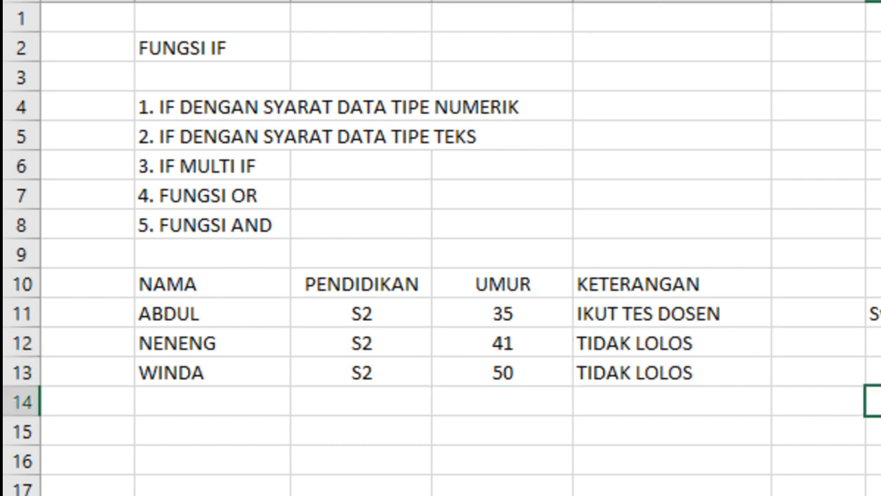